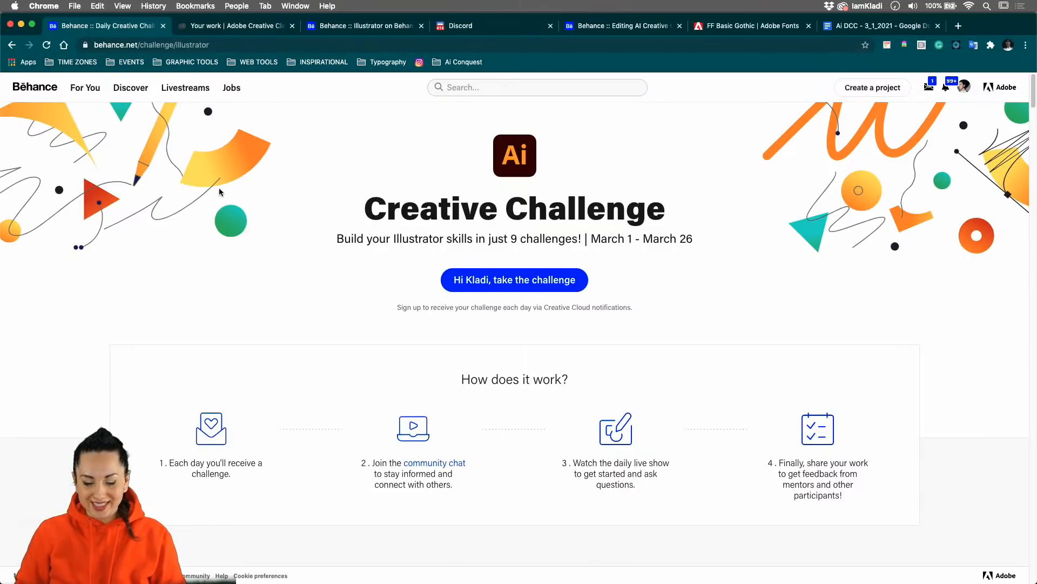
Look through the Illustrator Creative Challenge page, covering how it works and the daily challenge cards
{"action": "scroll", "coordinate": [220, 190], "scroll_direction": "down", "scroll_amount": 10}
{"action": "scroll", "coordinate": [219, 191], "scroll_direction": "down", "scroll_amount": 3}
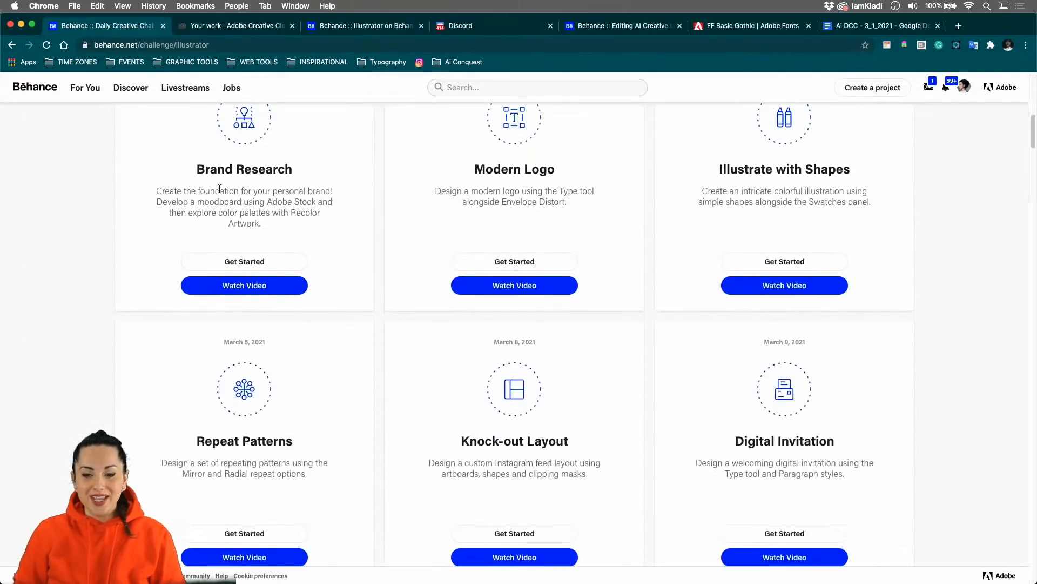
{"action": "scroll", "coordinate": [219, 189], "scroll_direction": "down", "scroll_amount": 6}
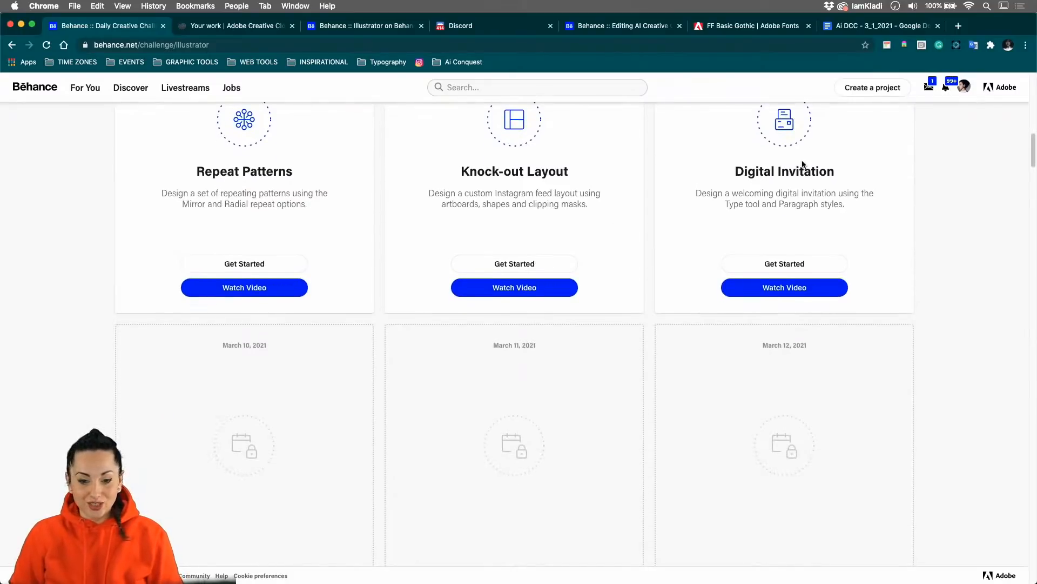
{"action": "scroll", "coordinate": [785, 196], "scroll_direction": "up", "scroll_amount": 1}
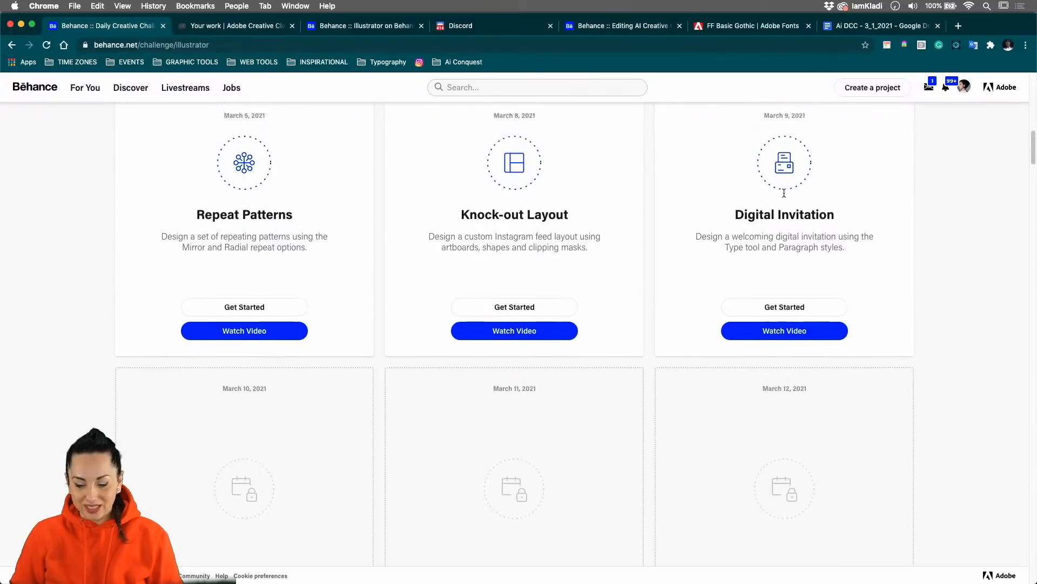
{"action": "scroll", "coordinate": [785, 196], "scroll_direction": "down", "scroll_amount": 5}
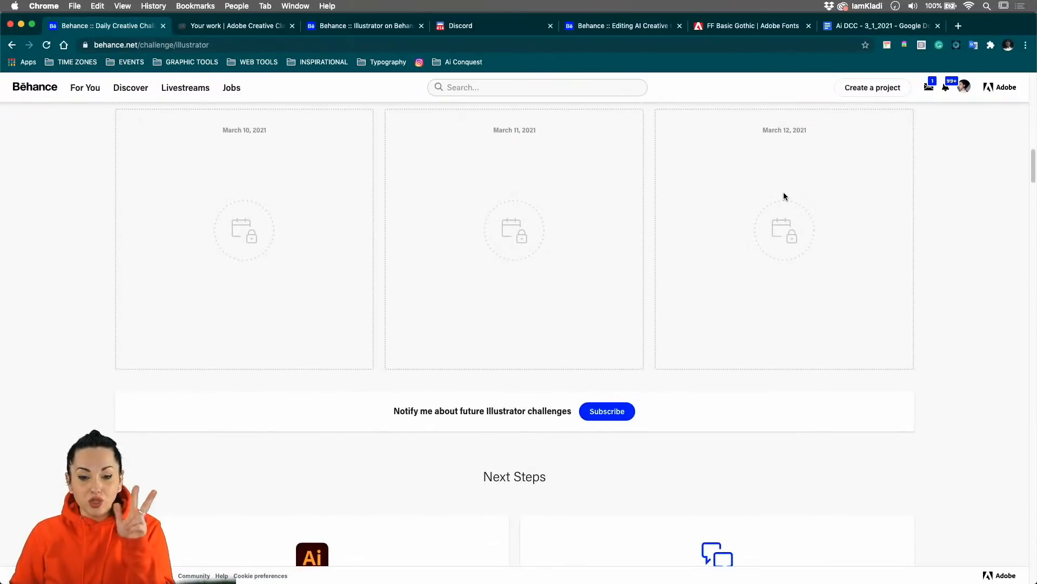
{"action": "scroll", "coordinate": [785, 195], "scroll_direction": "up", "scroll_amount": 4}
{"action": "scroll", "coordinate": [783, 192], "scroll_direction": "up", "scroll_amount": 12}
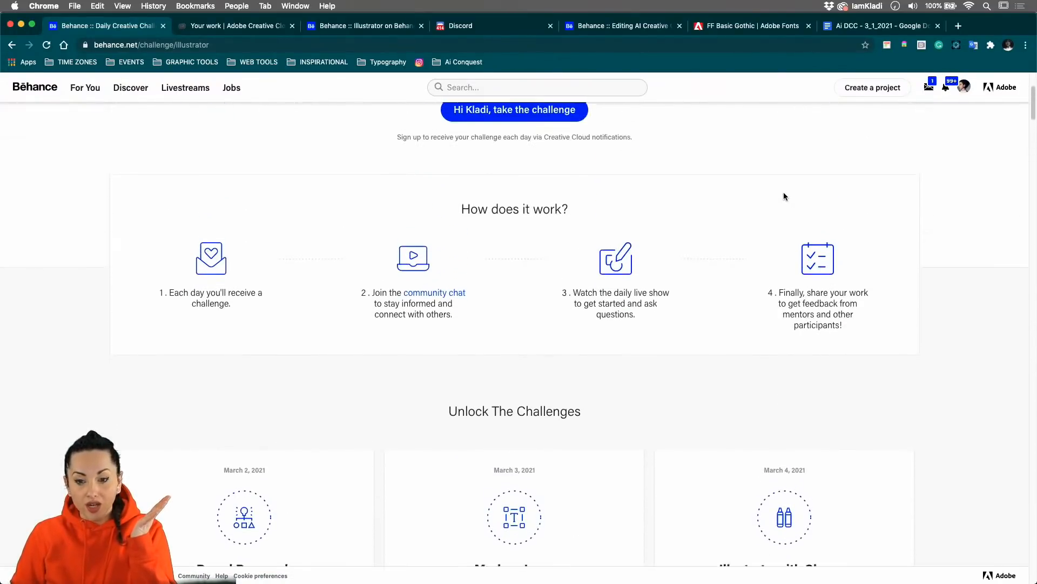
{"action": "scroll", "coordinate": [783, 193], "scroll_direction": "down", "scroll_amount": 7}
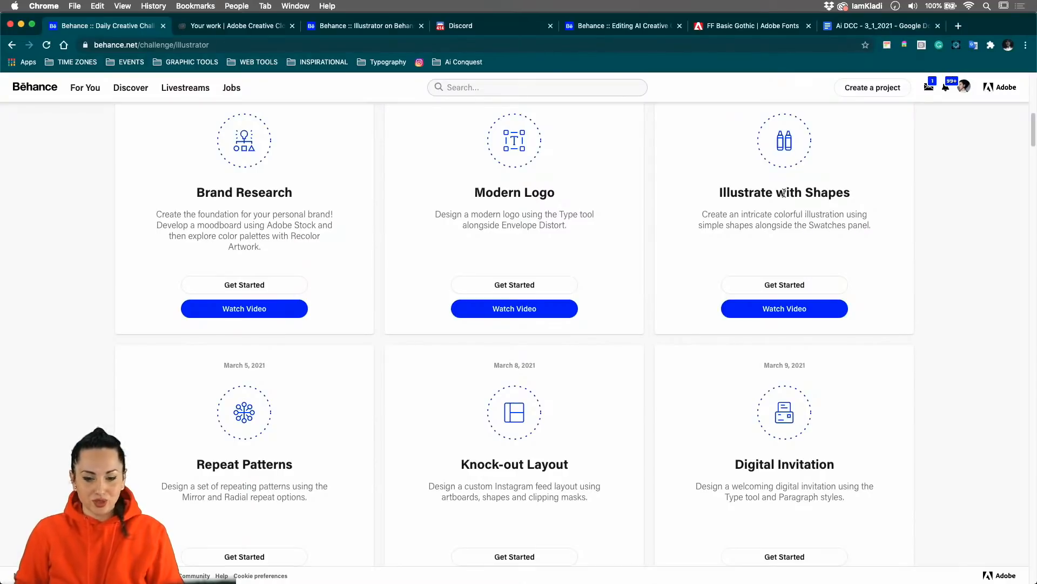
{"action": "scroll", "coordinate": [772, 258], "scroll_direction": "up", "scroll_amount": 5}
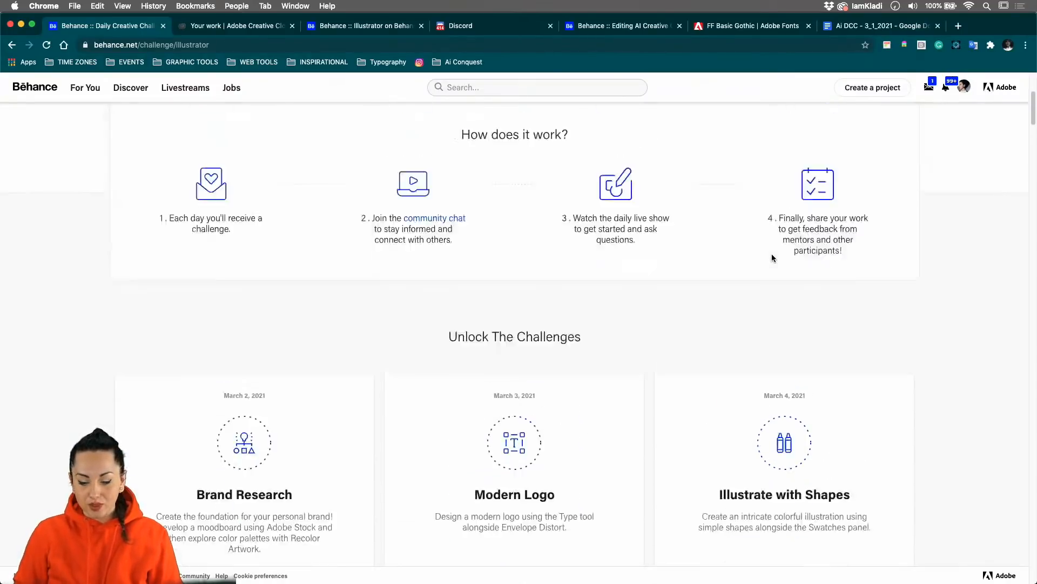
{"action": "scroll", "coordinate": [771, 256], "scroll_direction": "up", "scroll_amount": 4}
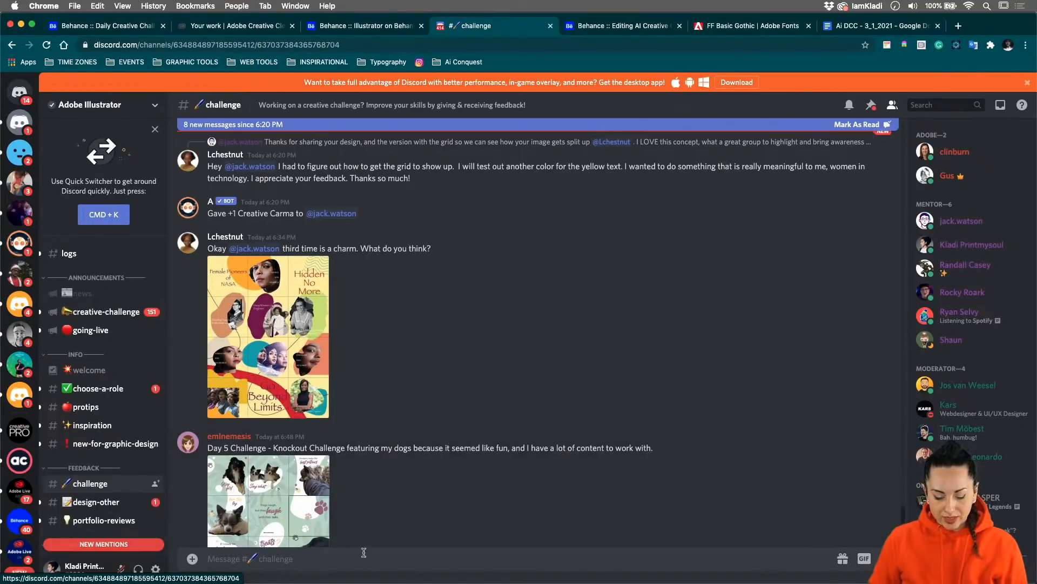
Switch to Illustrator and examine the flower drawings and orange artboard in the Digital Invitation document
{"action": "scroll", "coordinate": [351, 454], "scroll_direction": "down", "scroll_amount": 3}
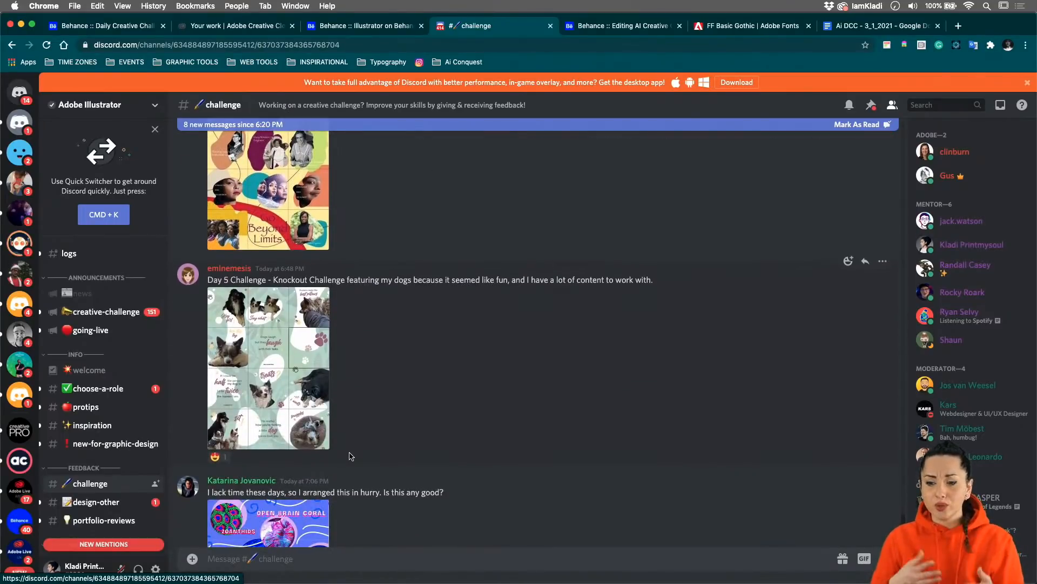
{"action": "mouse_move", "coordinate": [392, 567]}
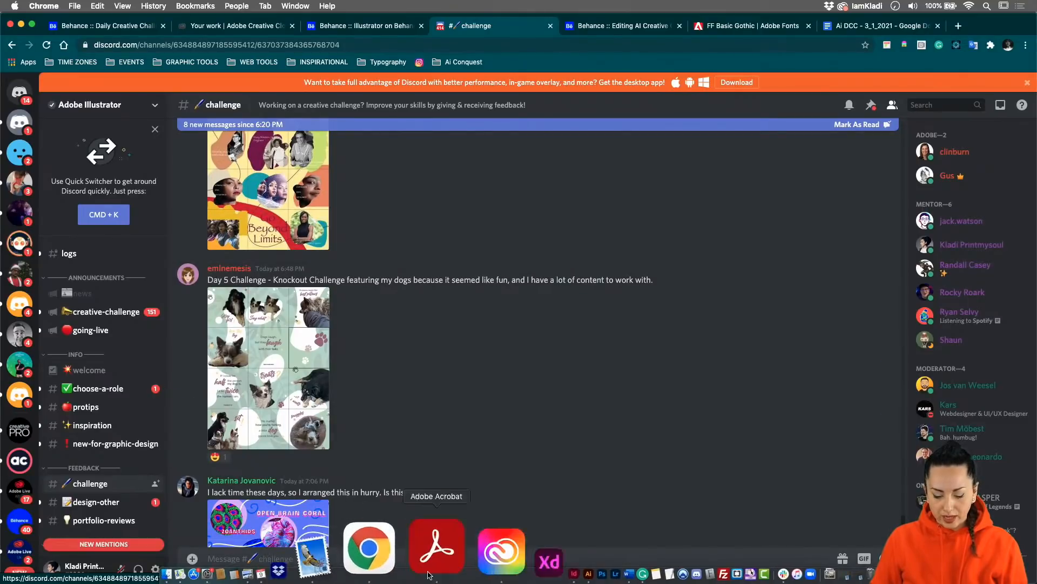
{"action": "left_click", "coordinate": [478, 564]}
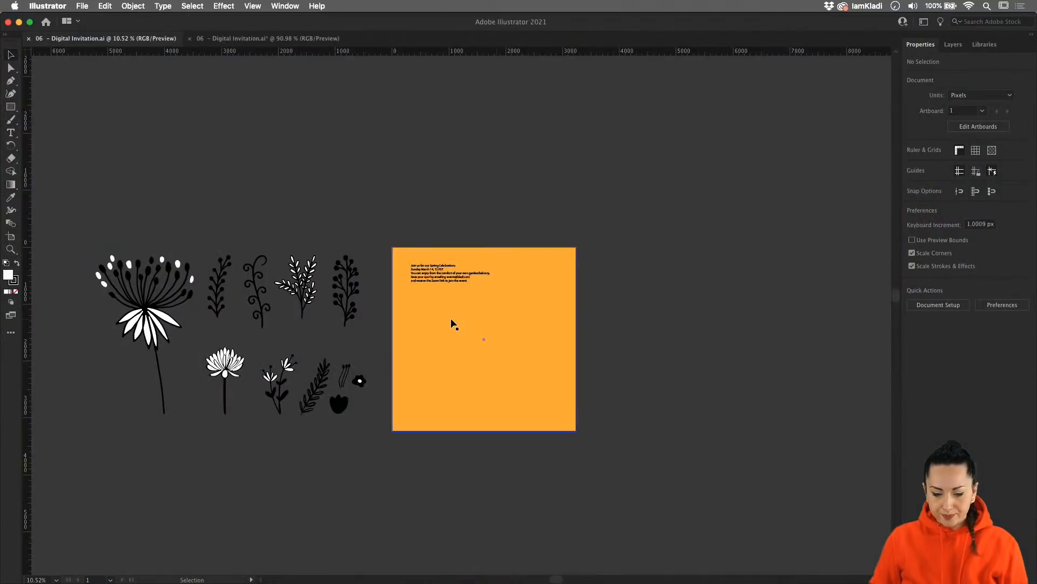
{"action": "scroll", "coordinate": [453, 324], "scroll_direction": "up", "scroll_amount": 2}
{"action": "scroll", "coordinate": [452, 325], "scroll_direction": "up", "scroll_amount": 1}
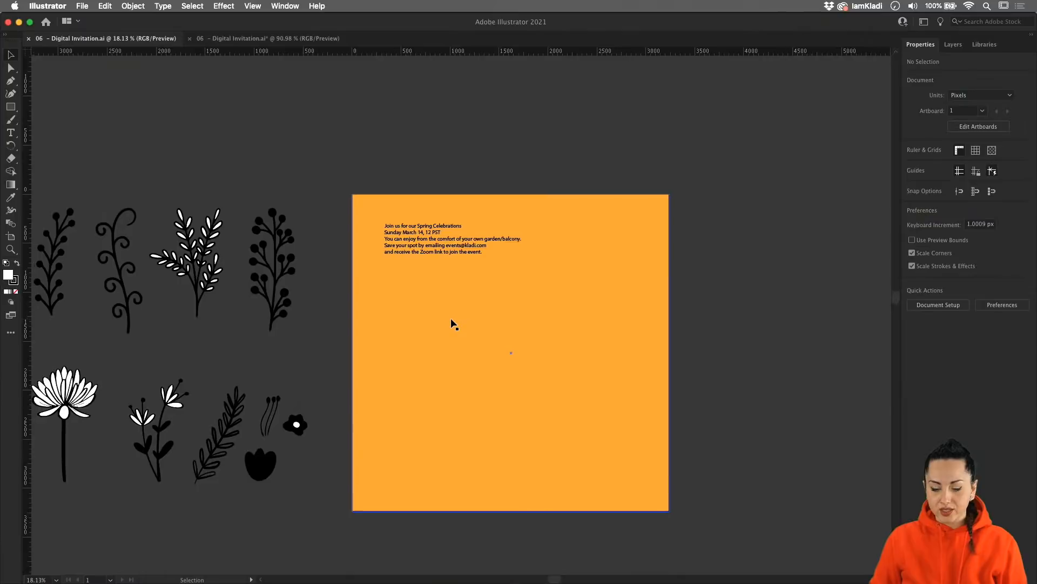
{"action": "scroll", "coordinate": [453, 324], "scroll_direction": "left", "scroll_amount": 5}
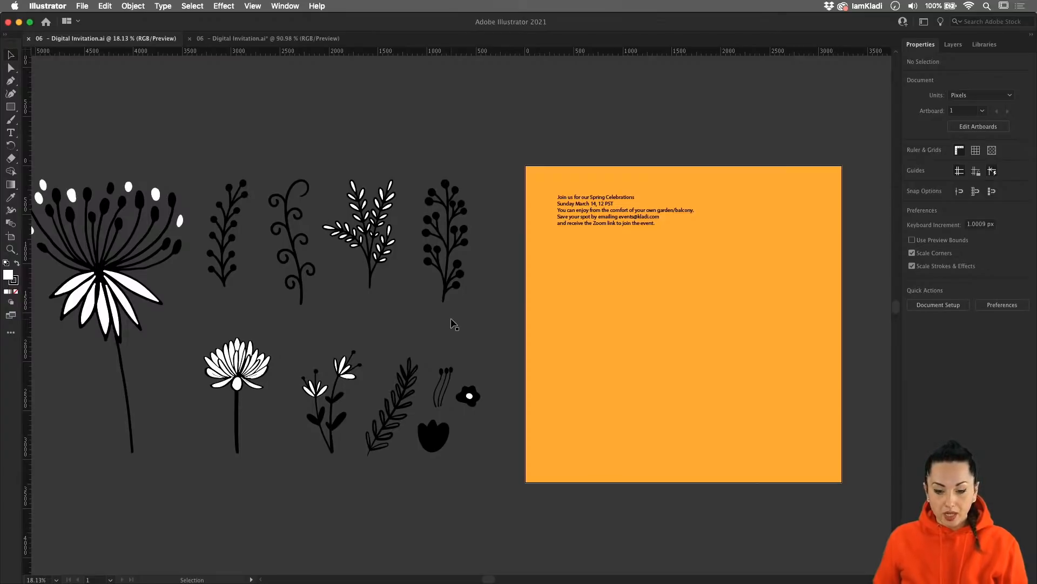
Switch to Chrome and open the starter file preview for the Digital Invitation challenge from the Creative Challenge page
{"action": "mouse_move", "coordinate": [327, 581]}
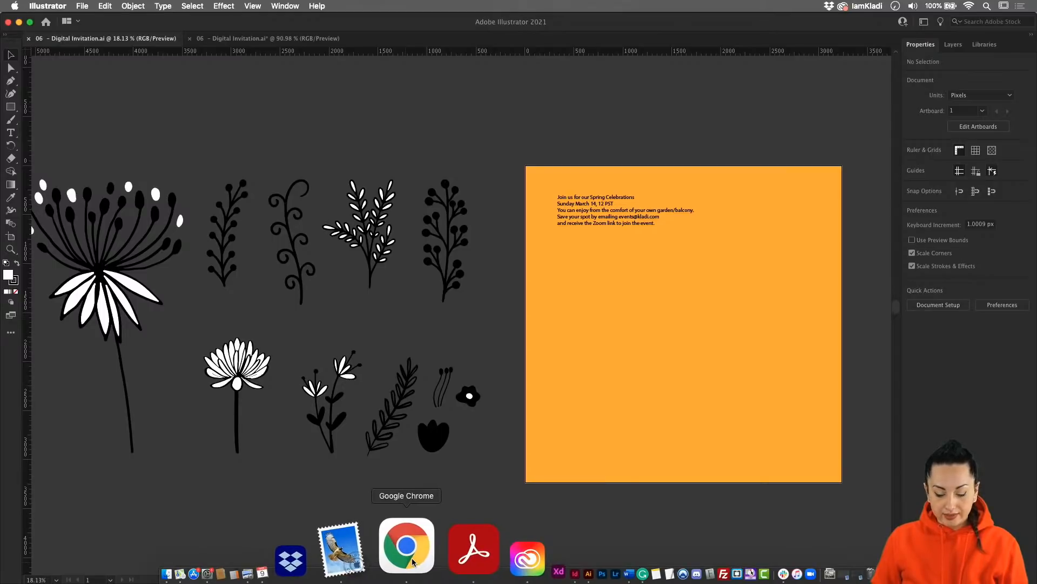
{"action": "left_click", "coordinate": [412, 561]}
{"action": "left_click", "coordinate": [128, 26]}
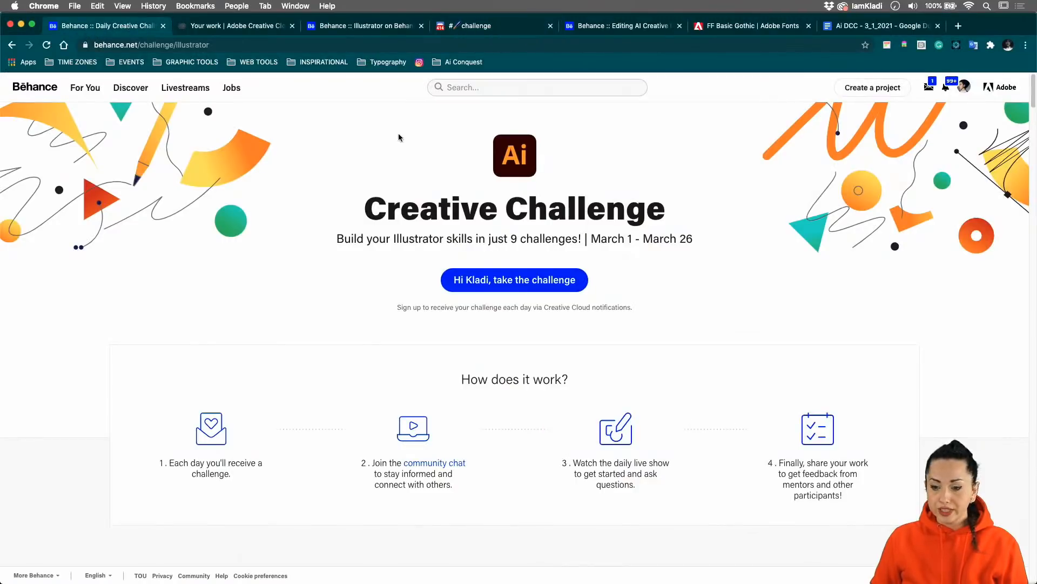
{"action": "scroll", "coordinate": [579, 362], "scroll_direction": "down", "scroll_amount": 7}
{"action": "scroll", "coordinate": [580, 363], "scroll_direction": "down", "scroll_amount": 7}
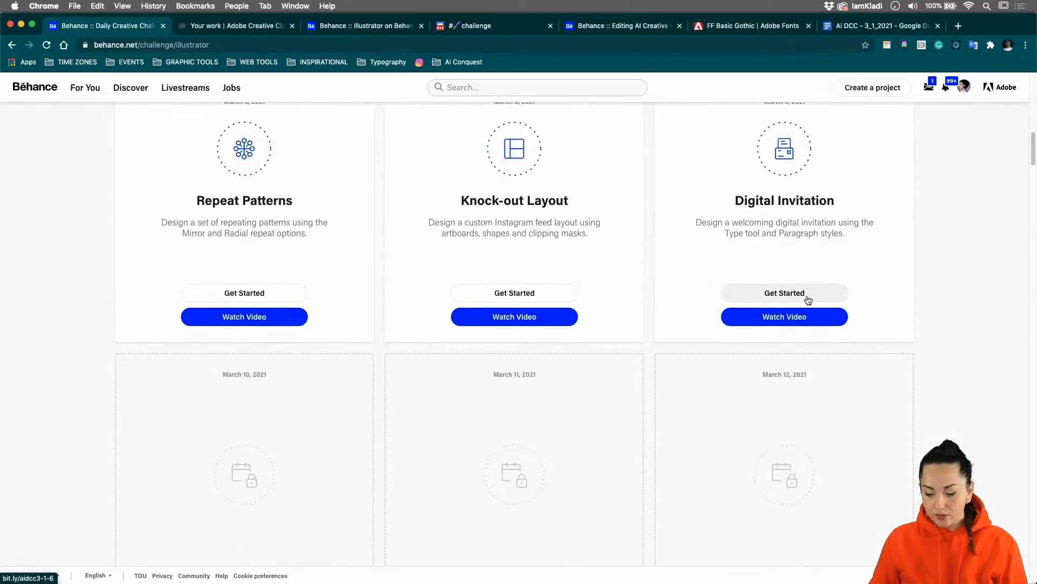
{"action": "left_click", "coordinate": [811, 297]}
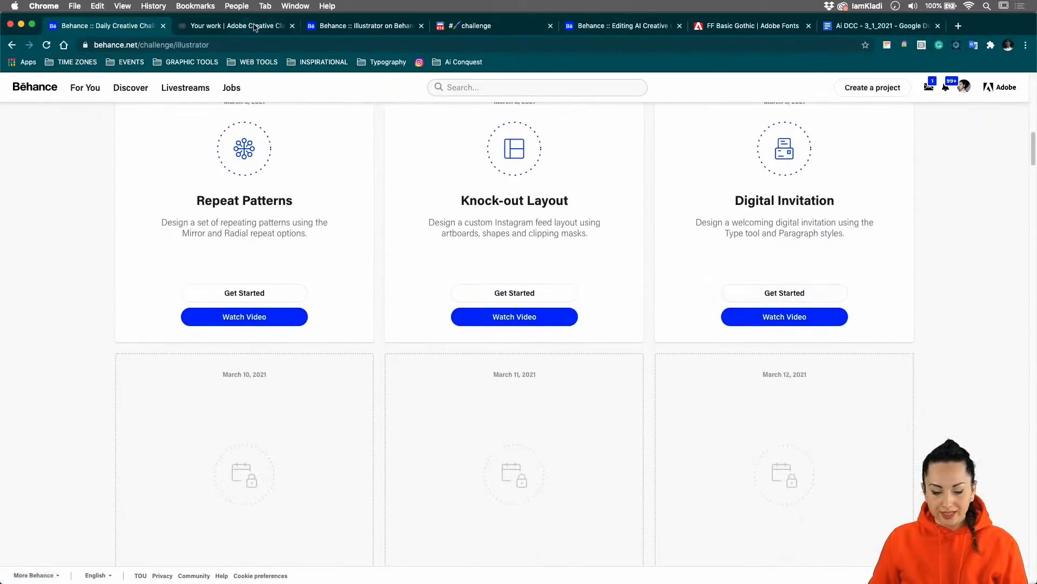
{"action": "left_click", "coordinate": [326, 328]}
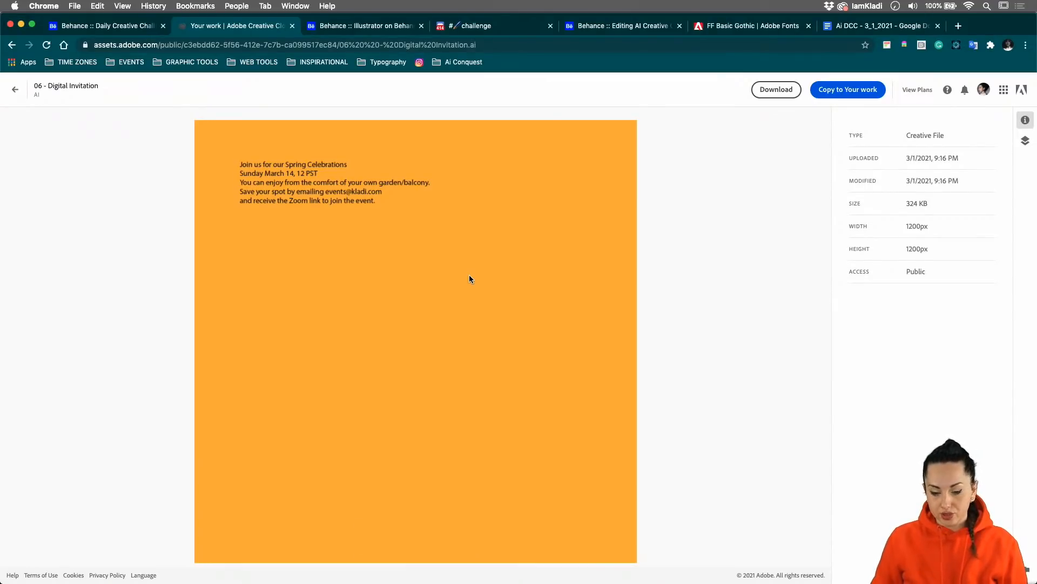
Switch back to Illustrator and select the orange background rectangle on the invitation artboard
{"action": "mouse_move", "coordinate": [565, 581]}
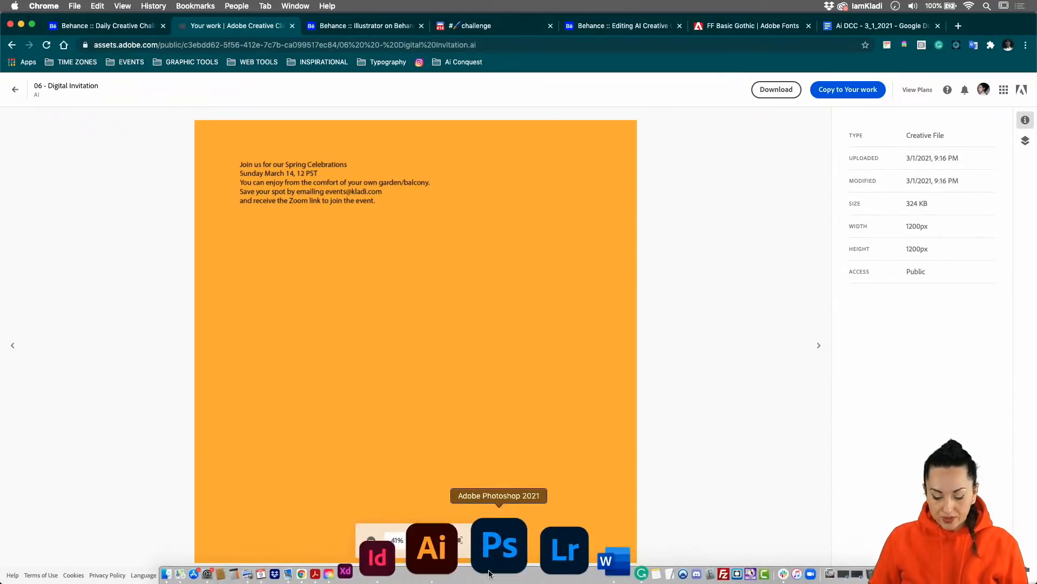
{"action": "left_click", "coordinate": [482, 572]}
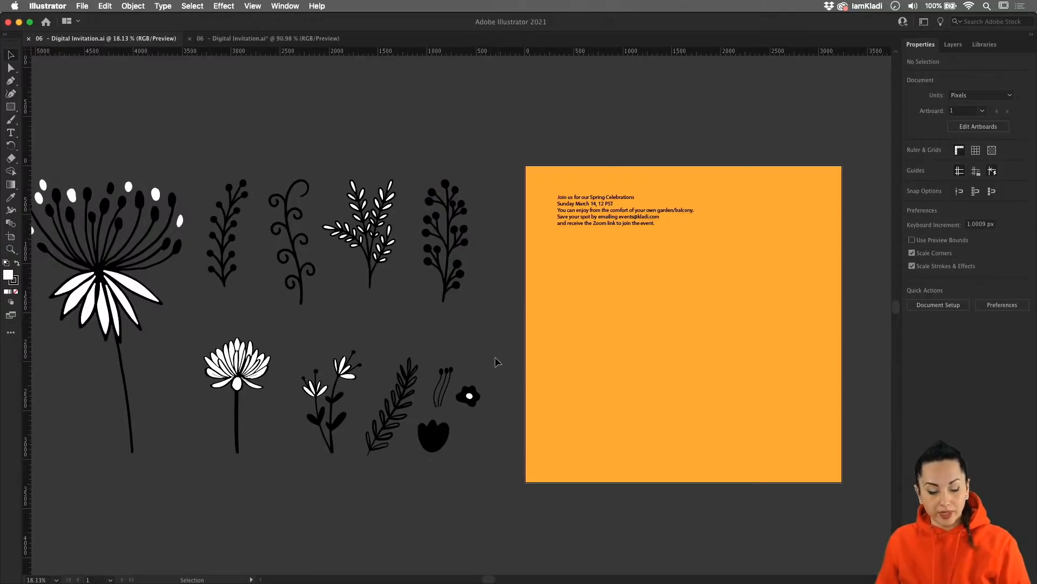
{"action": "left_click", "coordinate": [578, 309]}
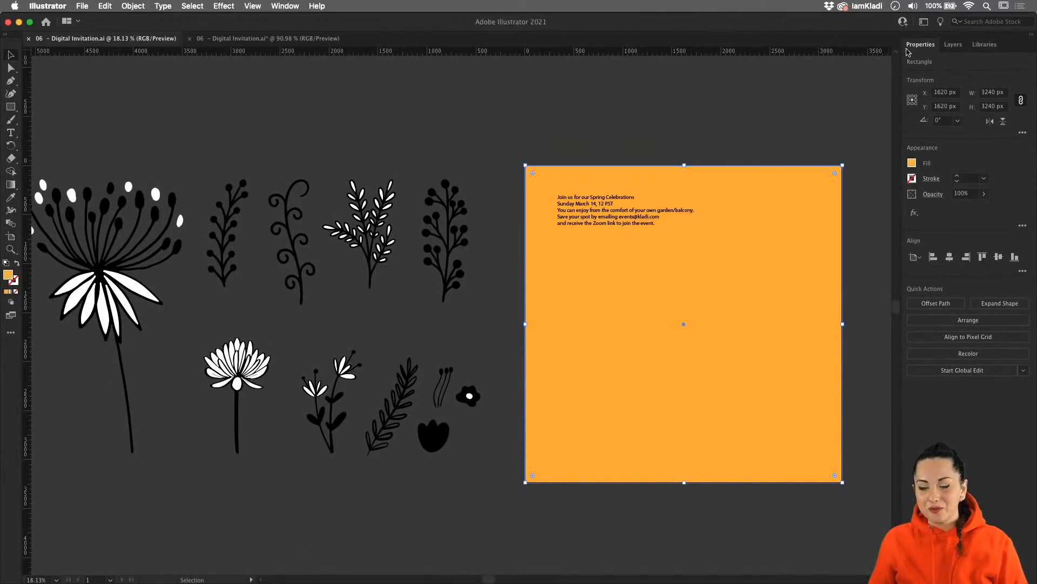
{"action": "mouse_move", "coordinate": [799, 194]}
{"action": "left_mouse_down"}
{"action": "mouse_move", "coordinate": [795, 248]}
{"action": "mouse_move", "coordinate": [800, 192]}
{"action": "left_mouse_up"}
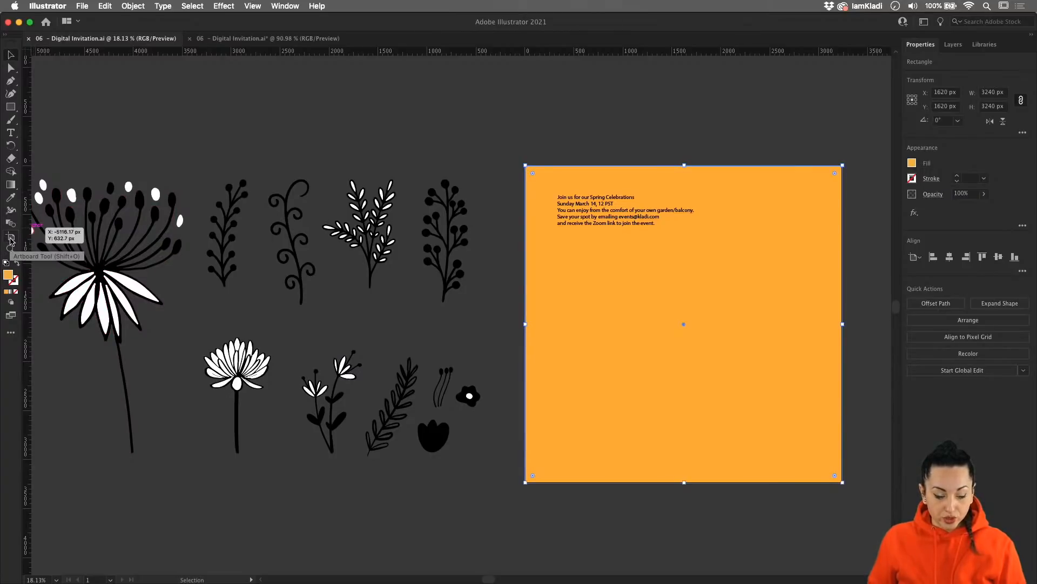
Resize the invitation artboard to 600 px wide and 700 px high, and leave artboard editing
{"action": "left_click", "coordinate": [10, 237]}
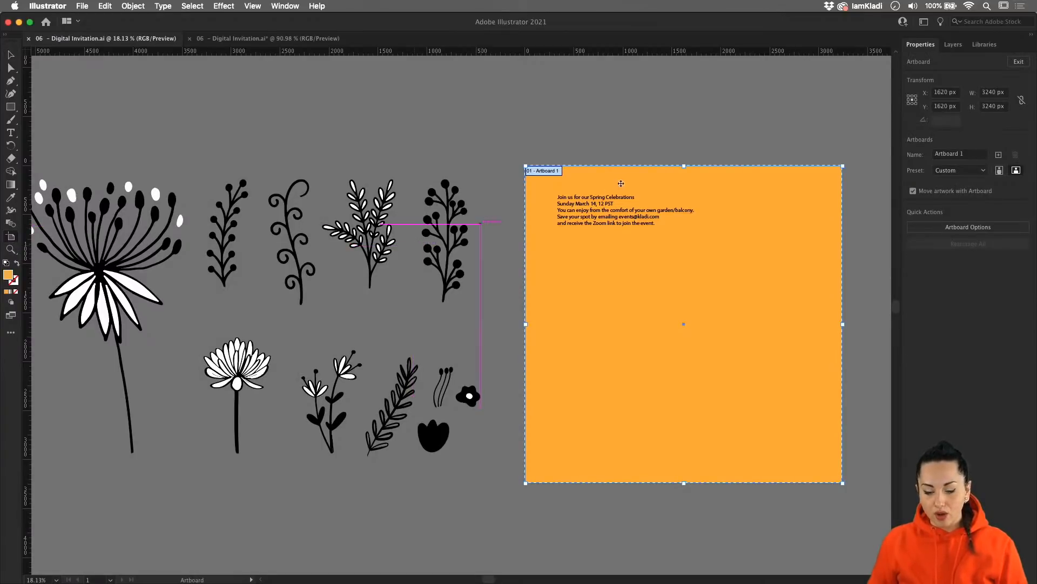
{"action": "scroll", "coordinate": [622, 182], "scroll_direction": "up", "scroll_amount": 3}
{"action": "scroll", "coordinate": [623, 182], "scroll_direction": "down", "scroll_amount": 1}
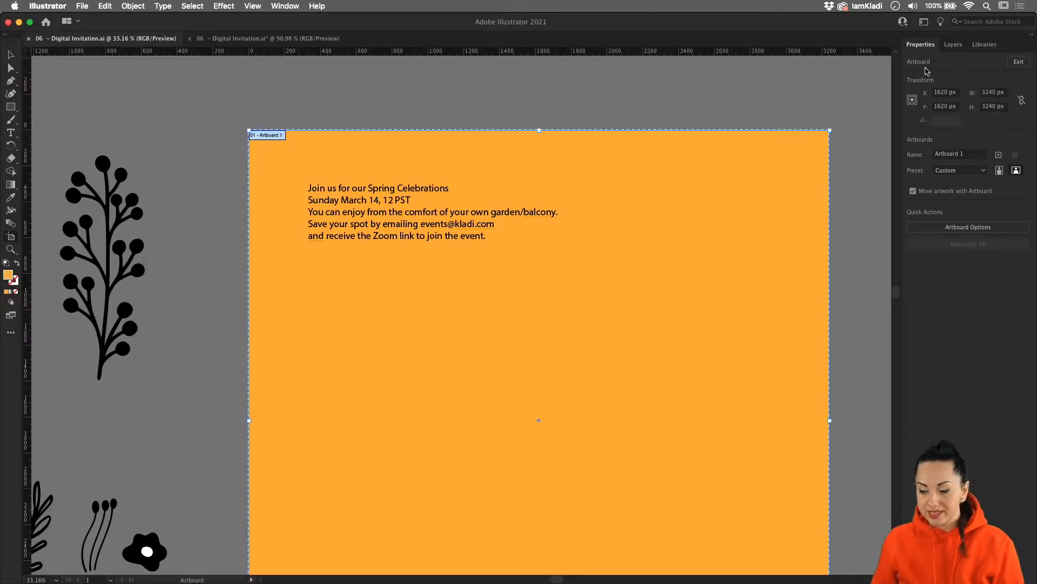
{"action": "double_click", "coordinate": [990, 93]}
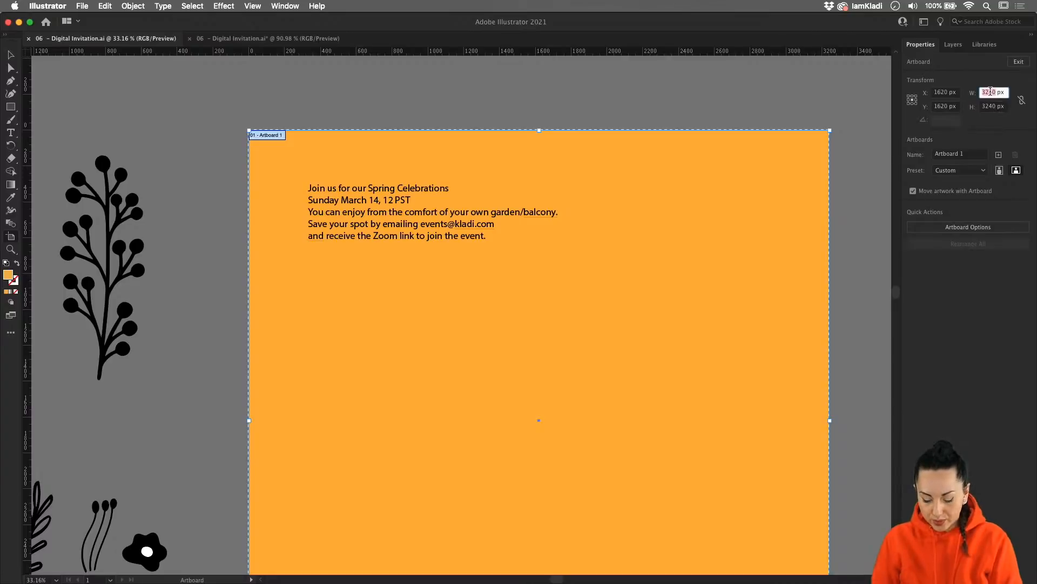
{"action": "type", "text": "60"}
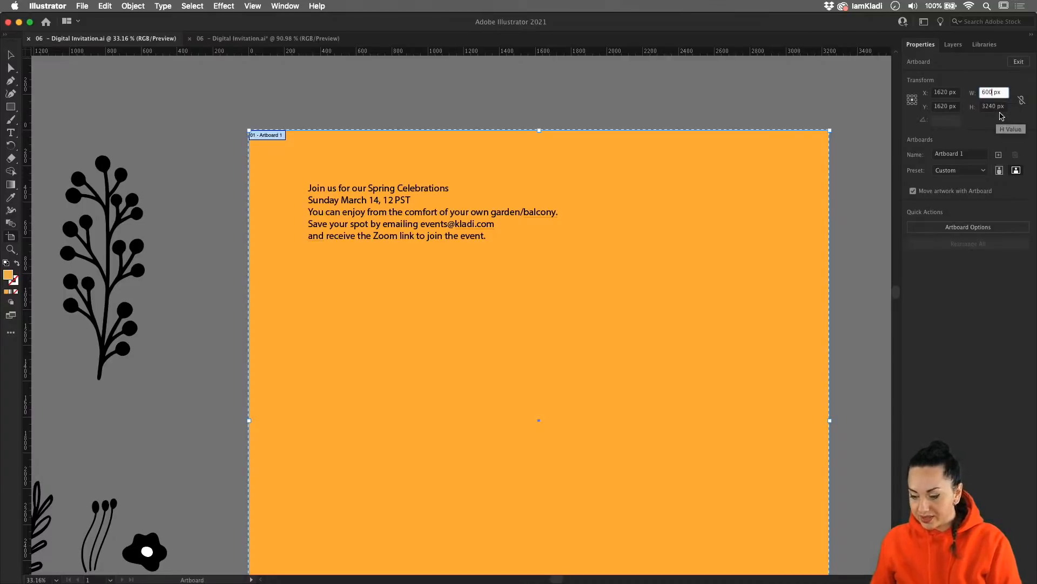
{"action": "double_click", "coordinate": [992, 107]}
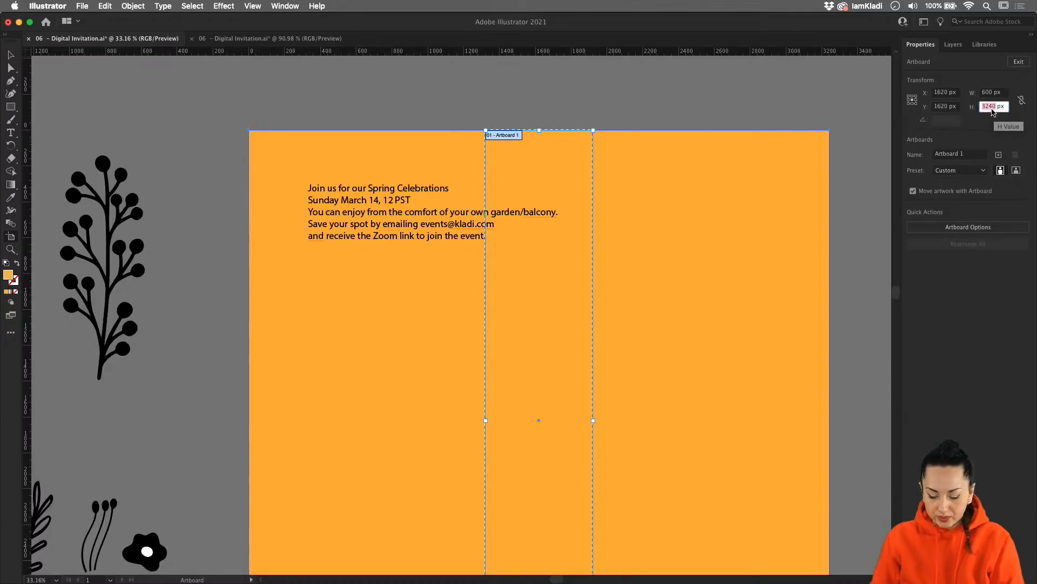
{"action": "type", "text": "700"}
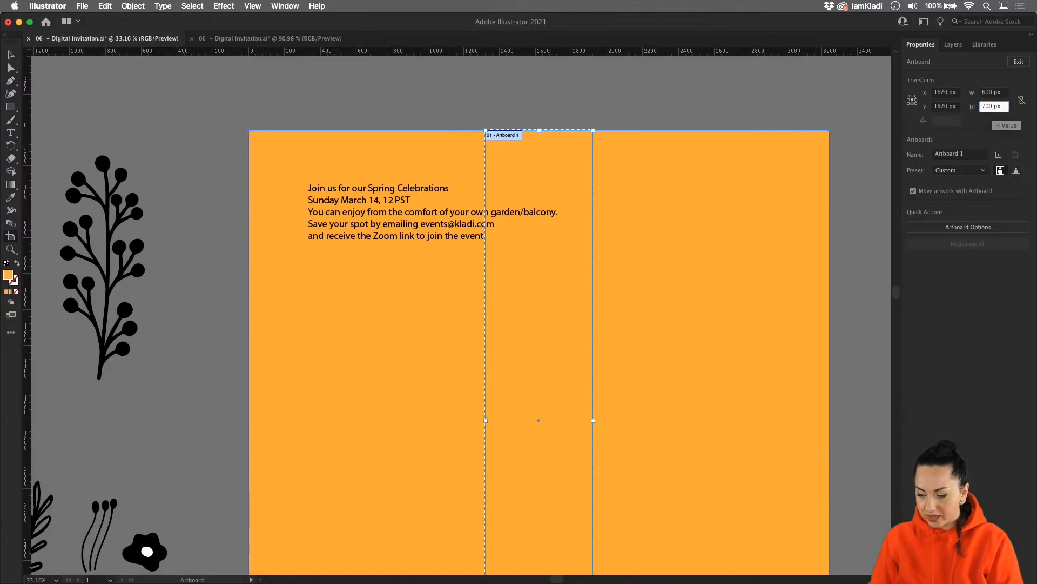
{"action": "key", "text": "Return"}
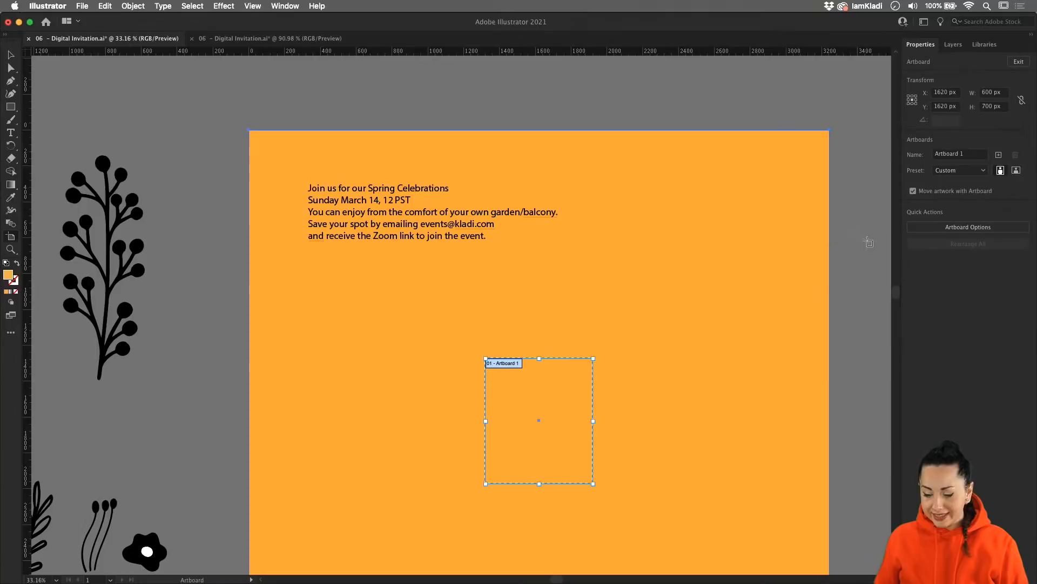
{"action": "key", "text": "v"}
{"action": "left_click_drag", "start_coordinate": [760, 309], "coordinate": [738, 192]}
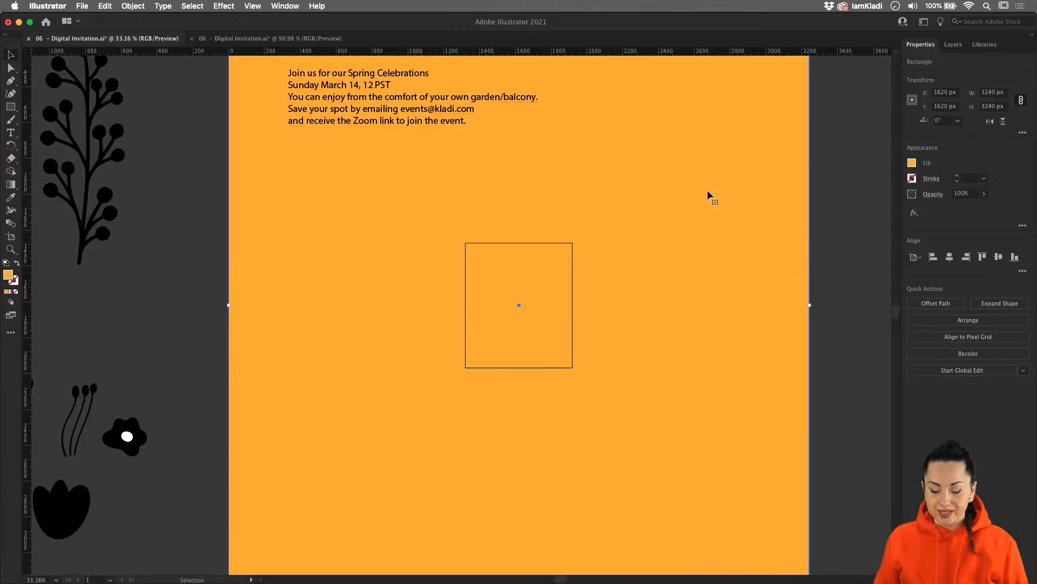
Rename the invitation artboard to "newsletter" in the artboard options, keeping the Custom preset and portrait orientation
{"action": "left_click", "coordinate": [11, 239]}
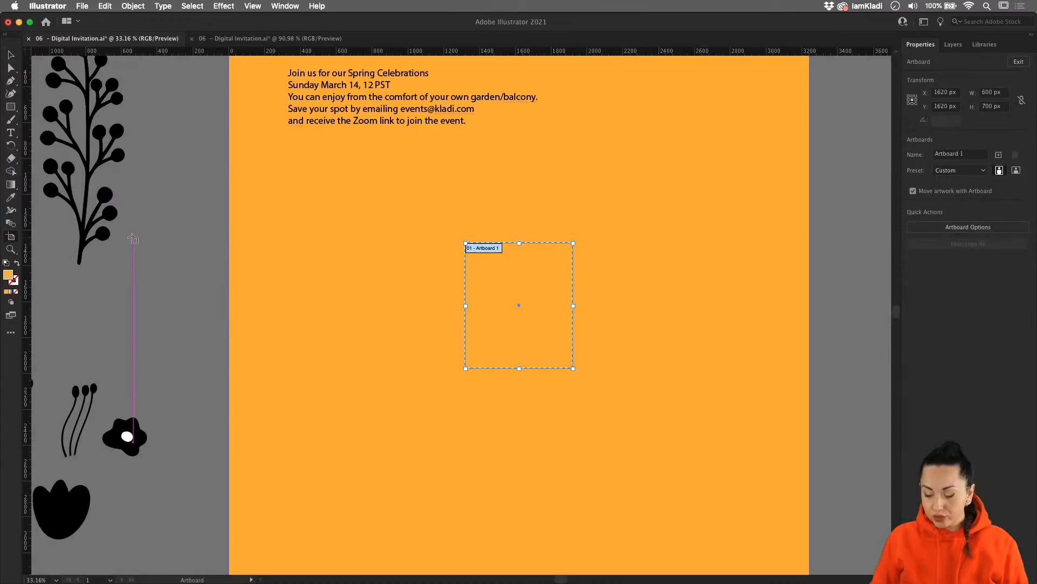
{"action": "key", "text": "Return"}
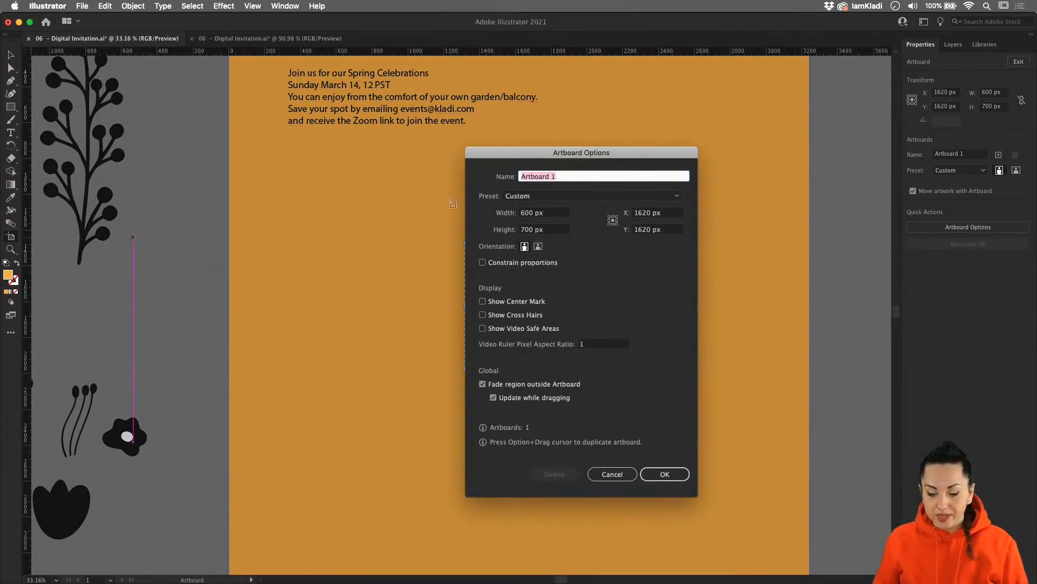
{"action": "left_click_drag", "start_coordinate": [603, 158], "coordinate": [530, 131]}
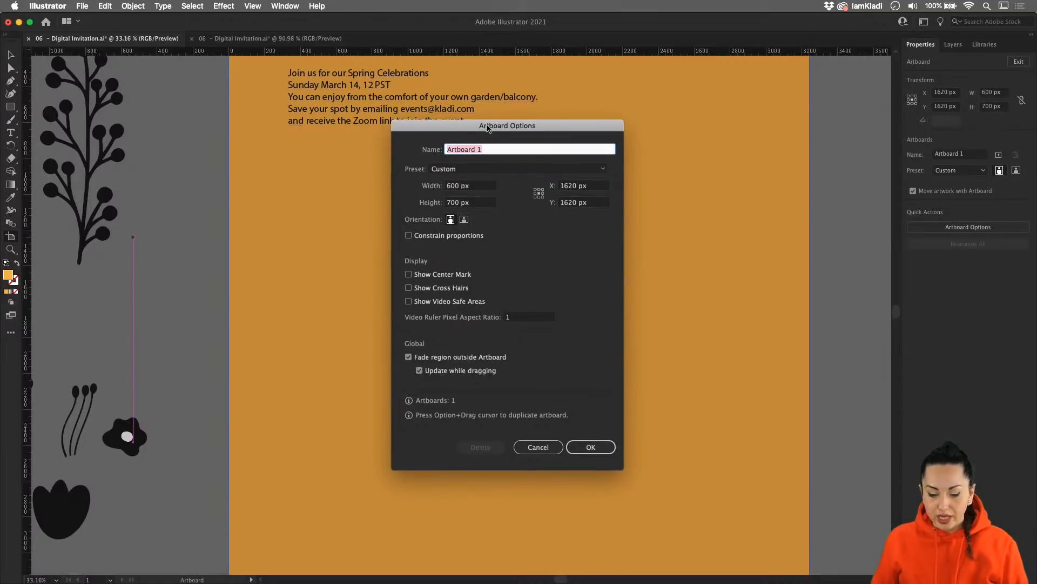
{"action": "left_click_drag", "start_coordinate": [464, 223], "coordinate": [275, 230]}
{"action": "left_click", "coordinate": [274, 225]}
{"action": "left_click", "coordinate": [263, 222]}
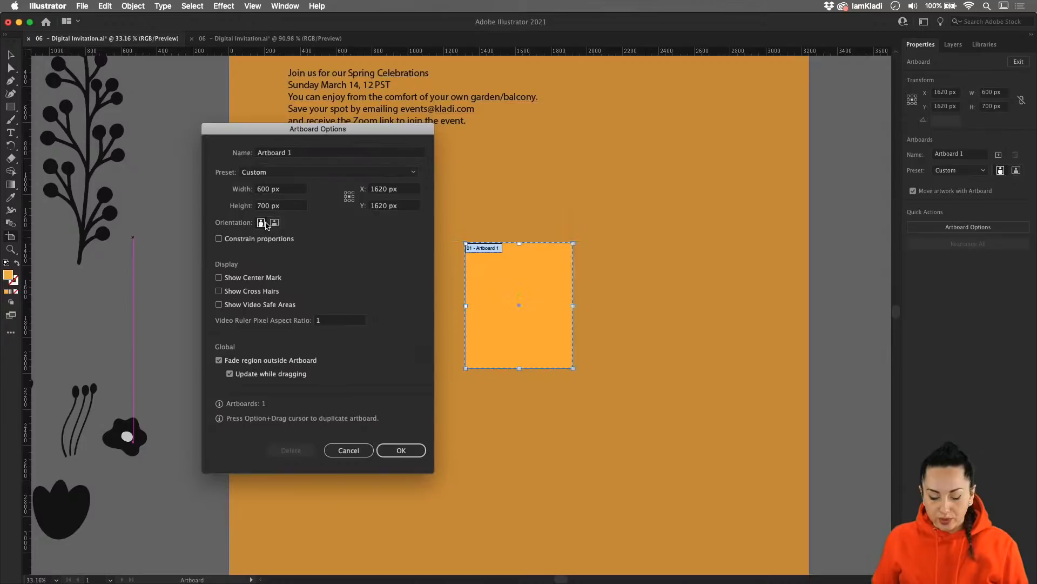
{"action": "triple_click", "coordinate": [284, 154]}
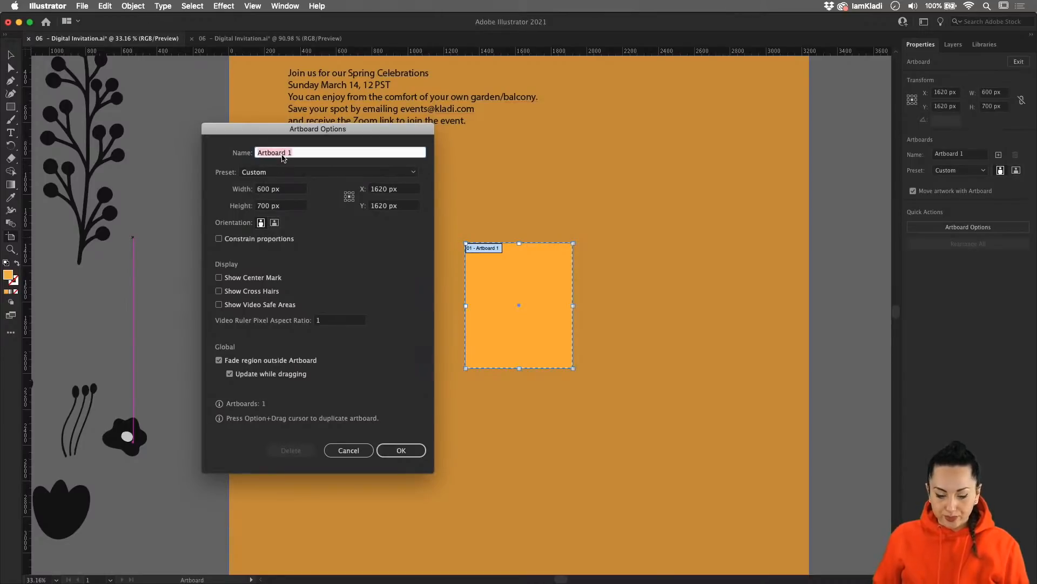
{"action": "type", "text": "new"}
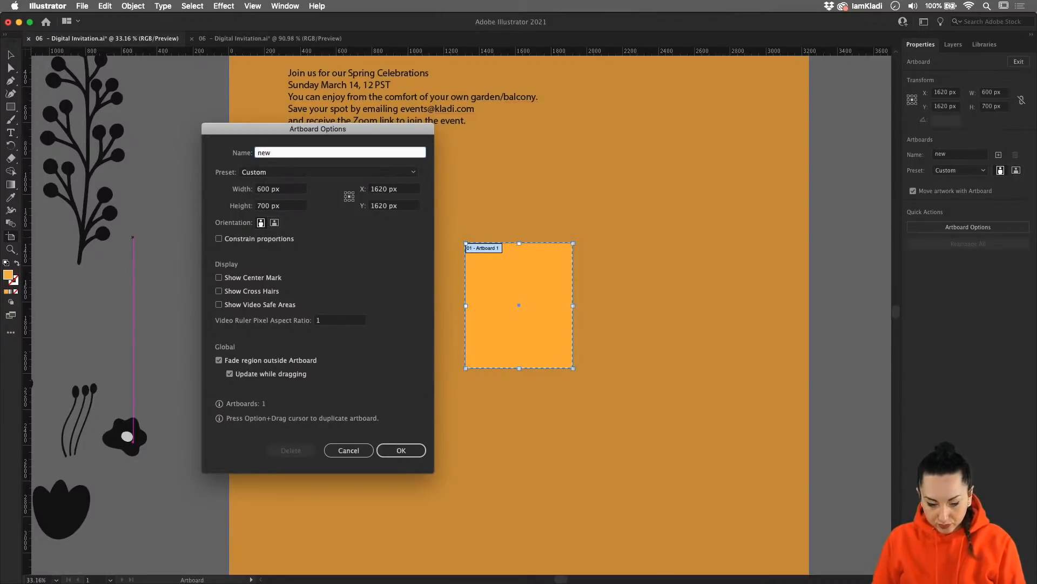
{"action": "type", "text": "sletter"}
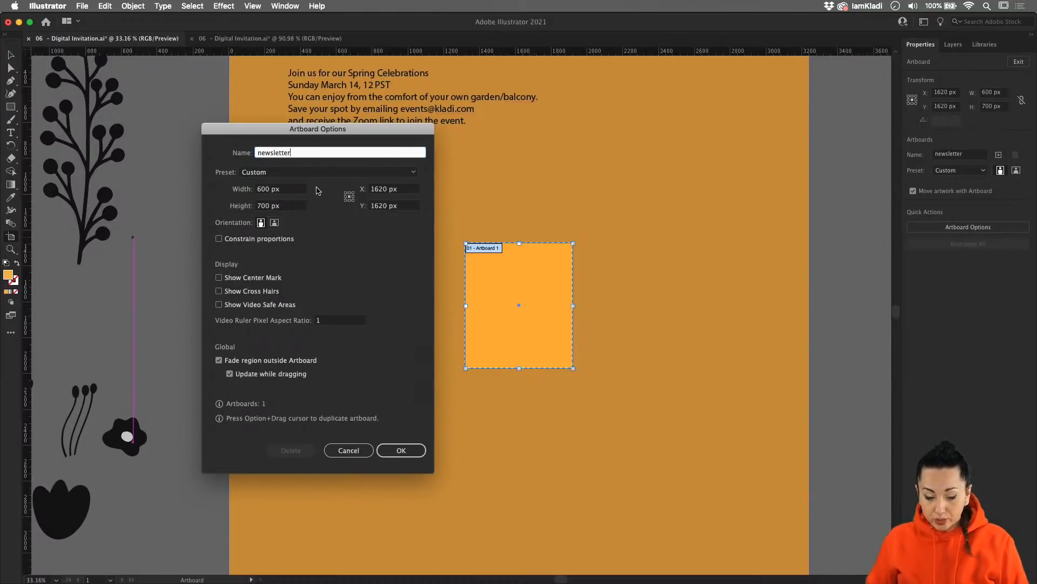
{"action": "left_click", "coordinate": [315, 174]}
{"action": "left_click", "coordinate": [315, 177]}
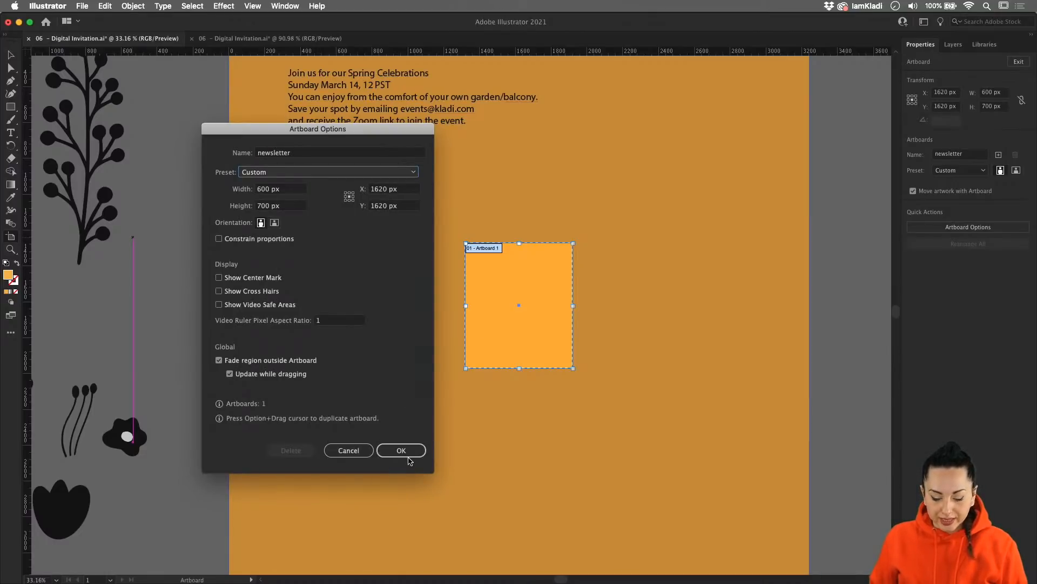
{"action": "left_click", "coordinate": [408, 451]}
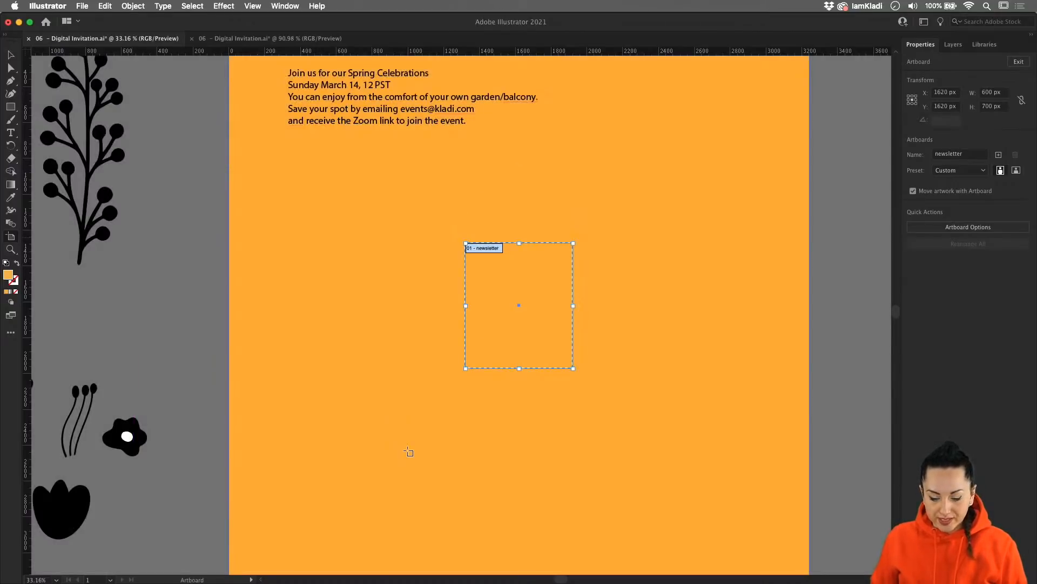
Shrink the orange background rectangle to about 691 by 750 px so it slightly overhangs the artboard on all sides
{"action": "scroll", "coordinate": [409, 452], "scroll_direction": "down", "scroll_amount": 5}
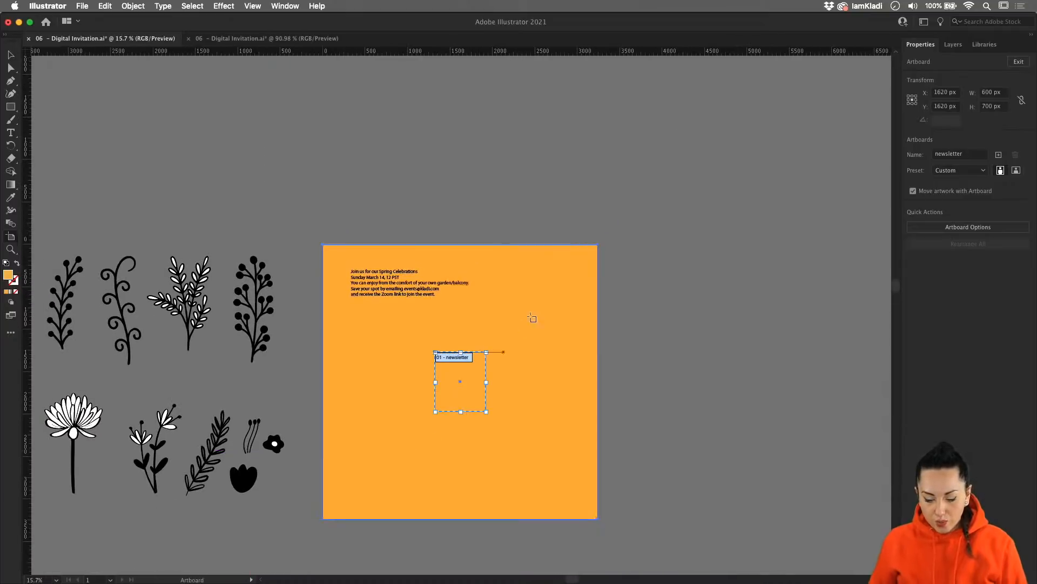
{"action": "key", "text": "super"}
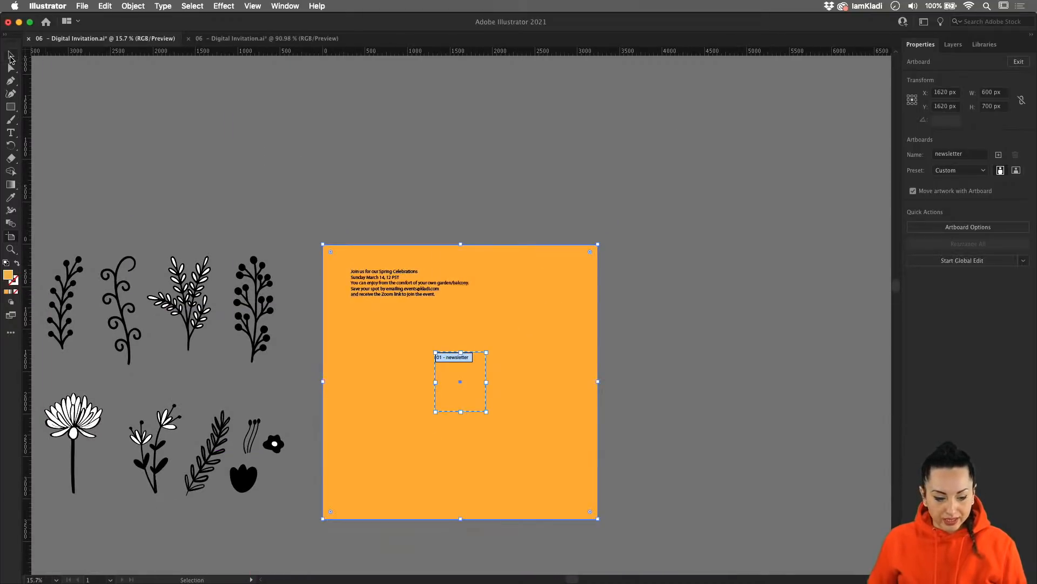
{"action": "left_click", "coordinate": [10, 58]}
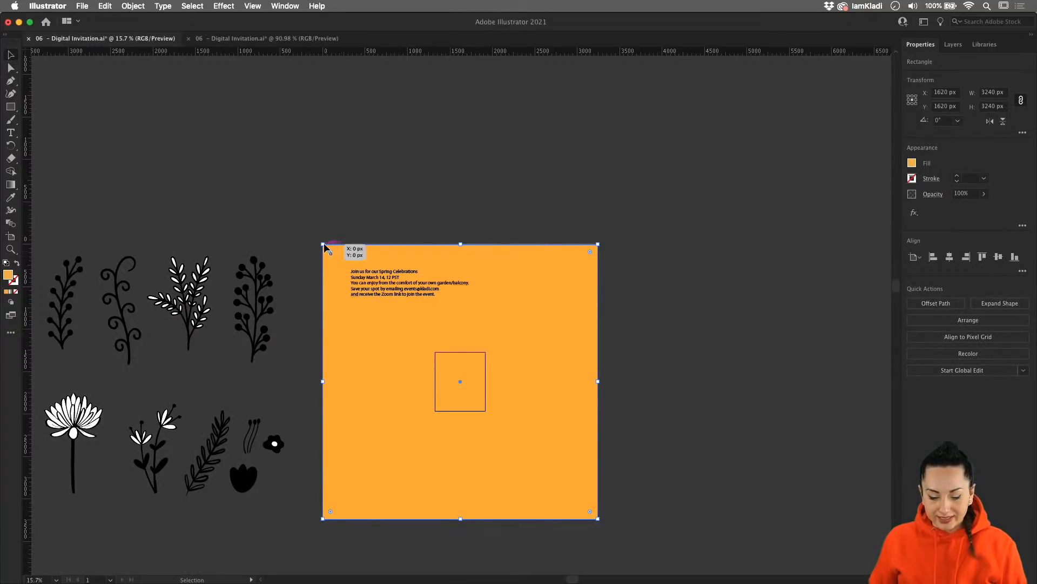
{"action": "left_click_drag", "start_coordinate": [323, 245], "coordinate": [431, 349]}
{"action": "left_click_drag", "start_coordinate": [597, 519], "coordinate": [594, 410]}
Scale all the flower drawings down together to about 690 px wide and place them beside the artboard
{"action": "key", "text": "space"}
{"action": "left_click_drag", "start_coordinate": [479, 416], "coordinate": [578, 375]}
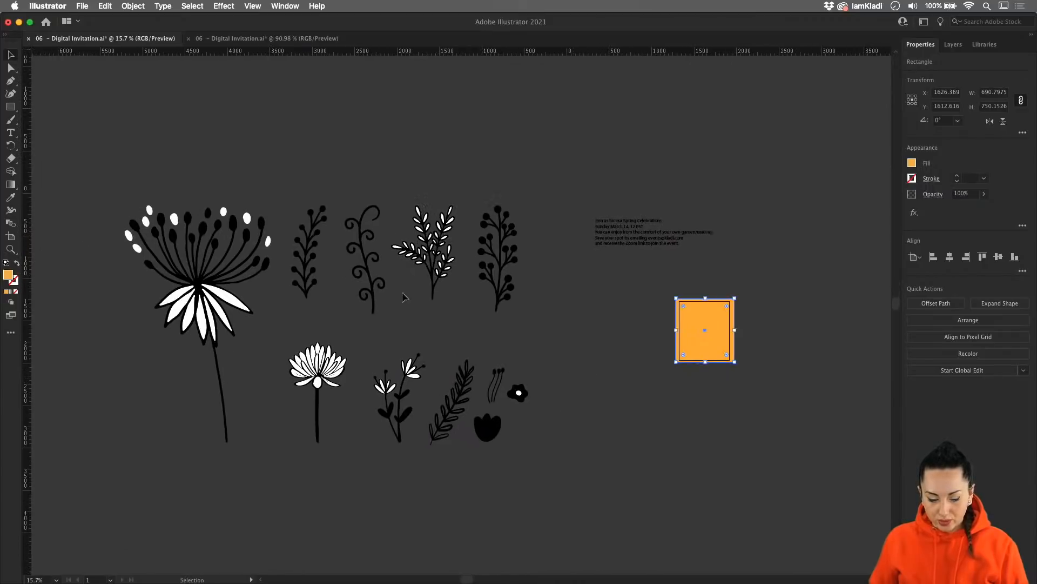
{"action": "left_click", "coordinate": [76, 153]}
{"action": "left_click_drag", "start_coordinate": [81, 151], "coordinate": [551, 472]}
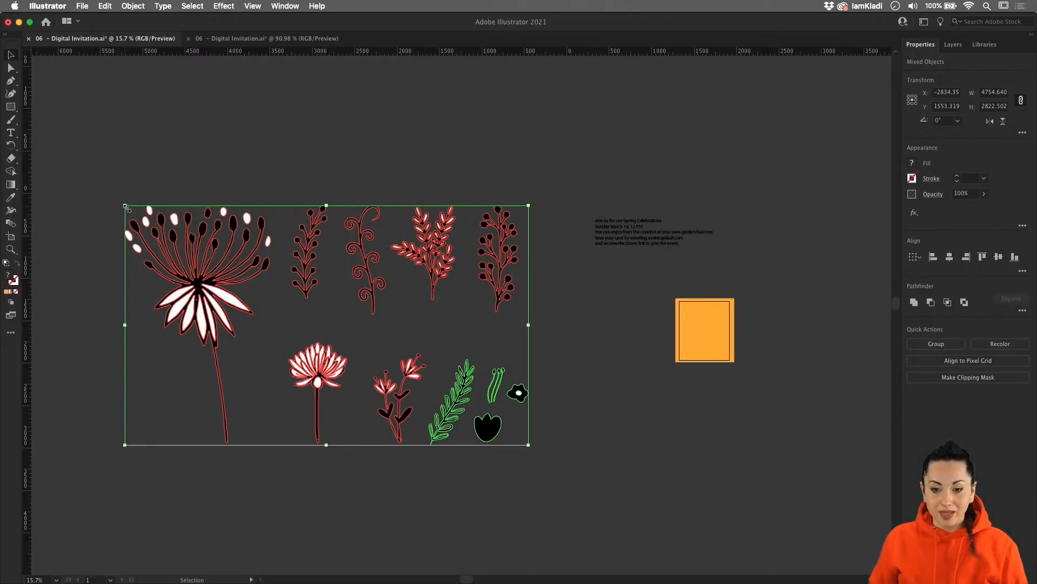
{"action": "left_click_drag", "start_coordinate": [125, 207], "coordinate": [167, 242]}
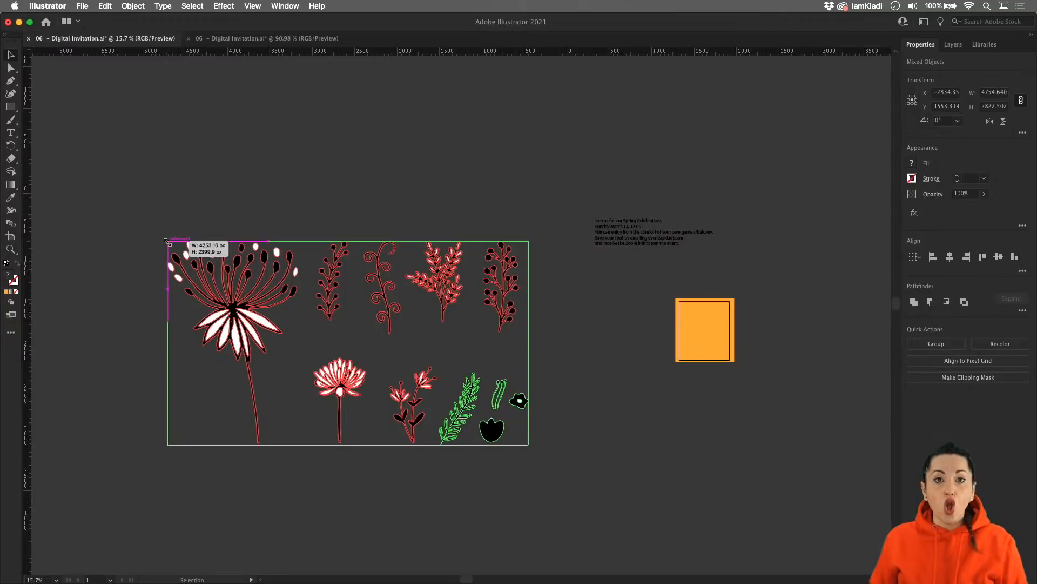
{"action": "left_click_drag", "start_coordinate": [167, 241], "coordinate": [469, 371]}
{"action": "left_click_drag", "start_coordinate": [479, 417], "coordinate": [330, 335]}
Move the event text onto the orange background, deselect it, and show the document at 100%
{"action": "left_click_drag", "start_coordinate": [348, 256], "coordinate": [436, 343]}
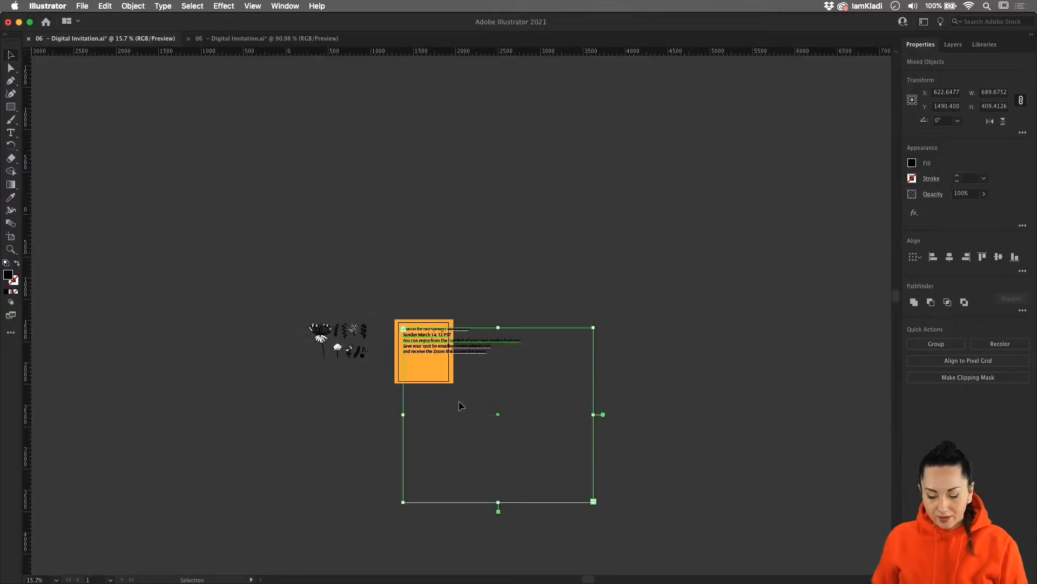
{"action": "left_click", "coordinate": [485, 412]}
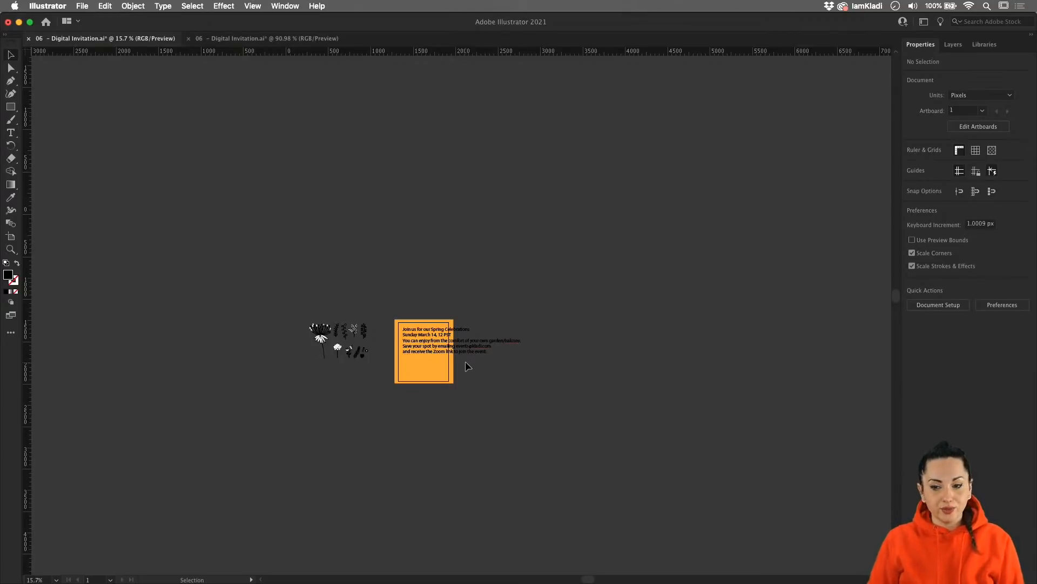
{"action": "key", "text": "super+1"}
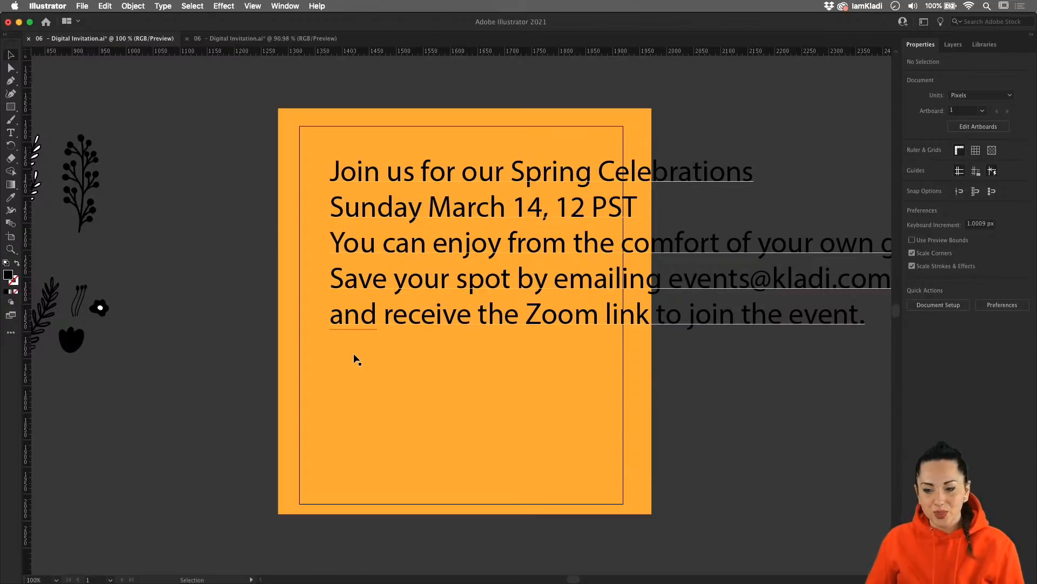
Reposition the event text slightly higher inside the artboard's upper area
{"action": "scroll", "coordinate": [457, 400], "scroll_direction": "down", "scroll_amount": 3}
{"action": "scroll", "coordinate": [456, 400], "scroll_direction": "down", "scroll_amount": 2}
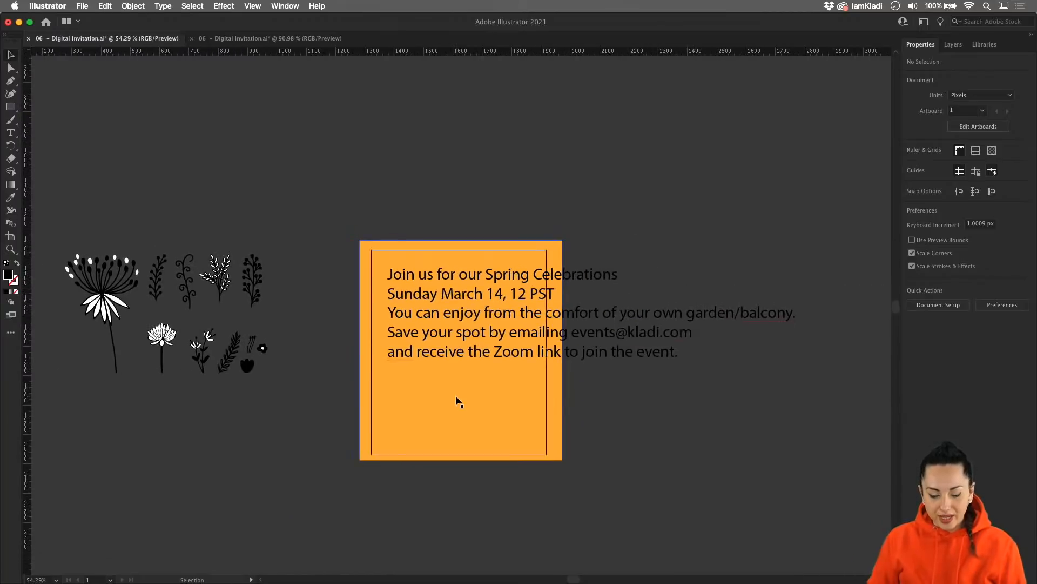
{"action": "scroll", "coordinate": [457, 400], "scroll_direction": "down", "scroll_amount": 1}
{"action": "scroll", "coordinate": [456, 400], "scroll_direction": "left", "scroll_amount": 1}
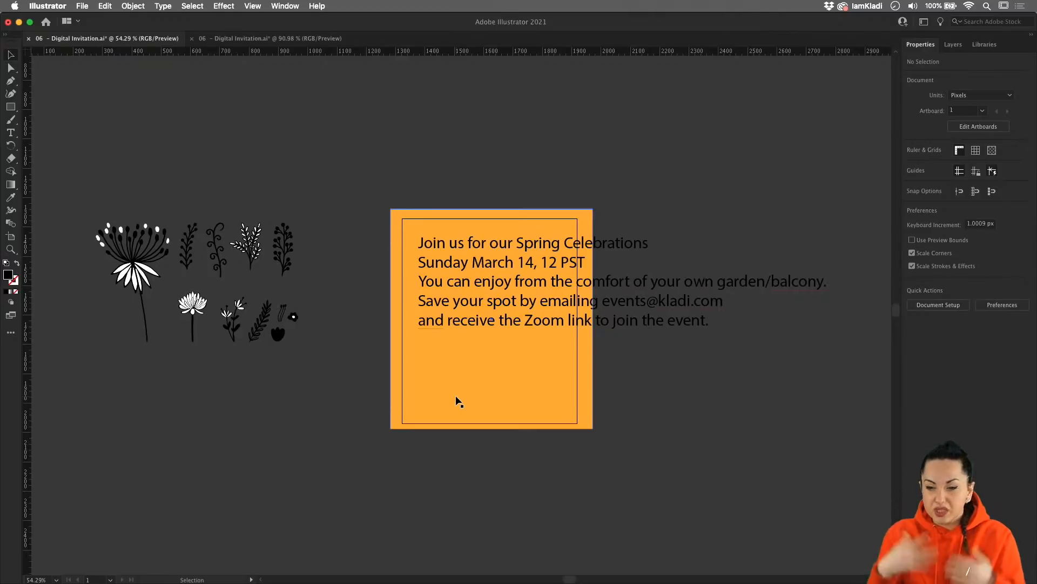
{"action": "scroll", "coordinate": [514, 389], "scroll_direction": "up", "scroll_amount": 3}
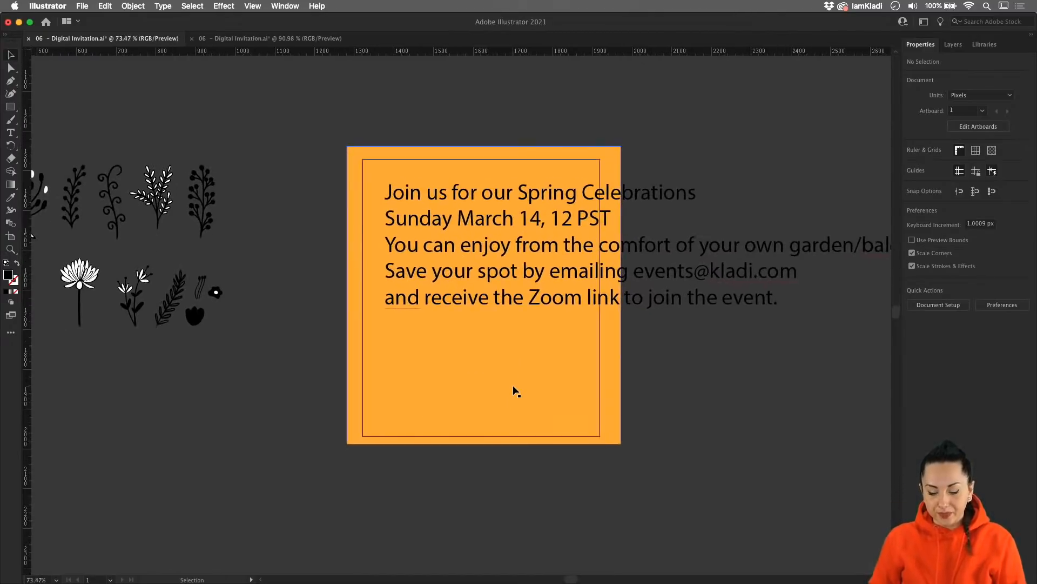
{"action": "scroll", "coordinate": [514, 389], "scroll_direction": "down", "scroll_amount": 2}
{"action": "left_click", "coordinate": [533, 242]}
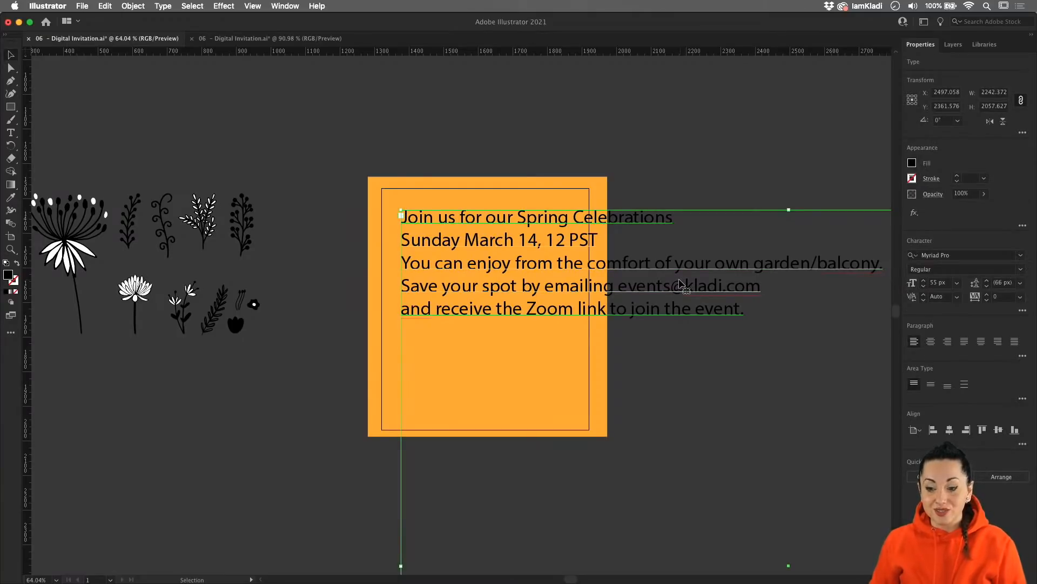
{"action": "scroll", "coordinate": [682, 284], "scroll_direction": "up", "scroll_amount": 3}
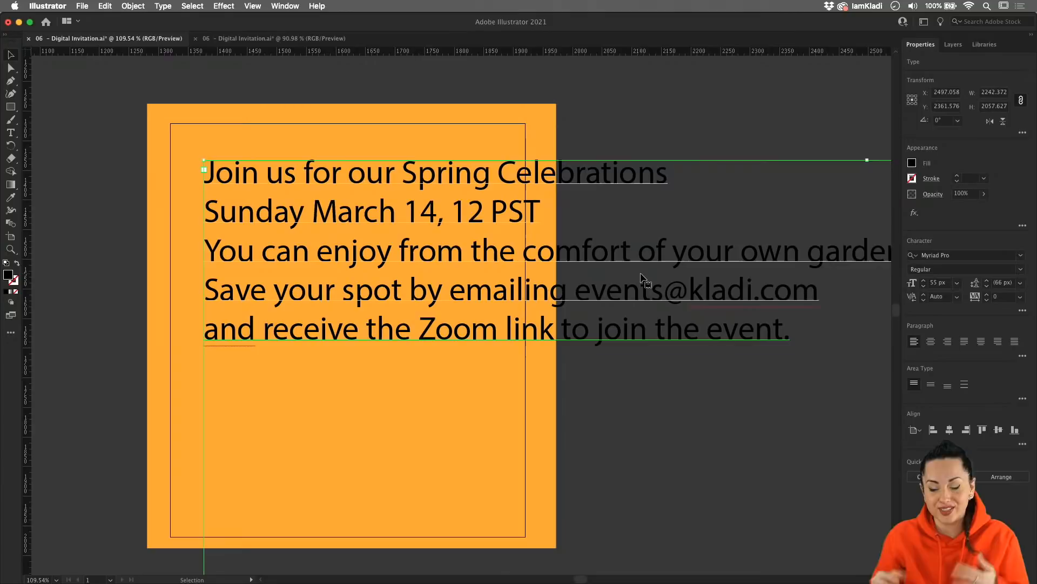
{"action": "scroll", "coordinate": [642, 278], "scroll_direction": "down", "scroll_amount": 4}
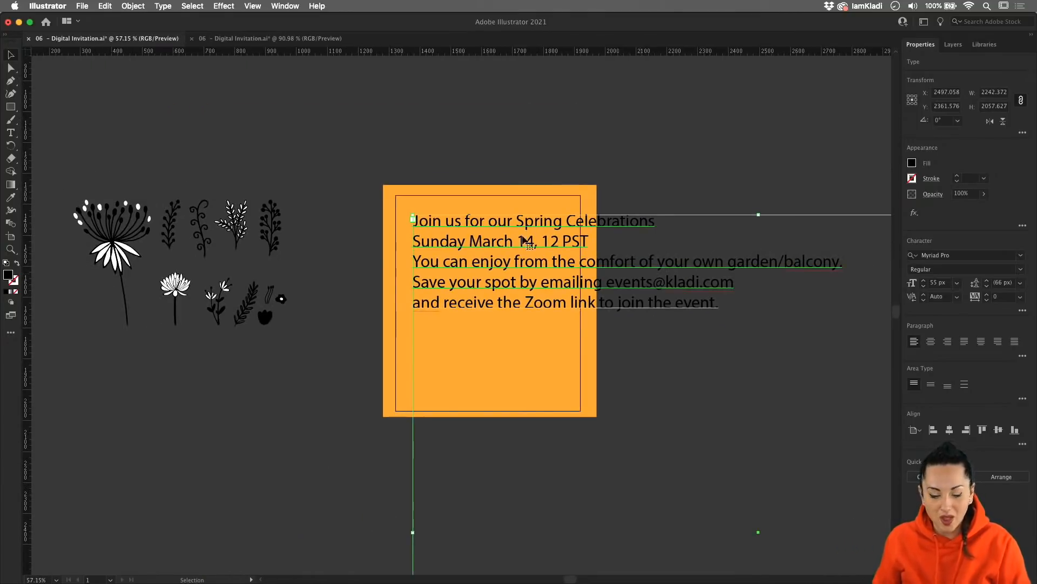
{"action": "mouse_move", "coordinate": [564, 260]}
{"action": "left_mouse_down"}
{"action": "mouse_move", "coordinate": [523, 235]}
{"action": "mouse_move", "coordinate": [568, 269]}
{"action": "left_mouse_up"}
{"action": "scroll", "coordinate": [497, 258], "scroll_direction": "up", "scroll_amount": 1}
{"action": "scroll", "coordinate": [517, 276], "scroll_direction": "up", "scroll_amount": 2}
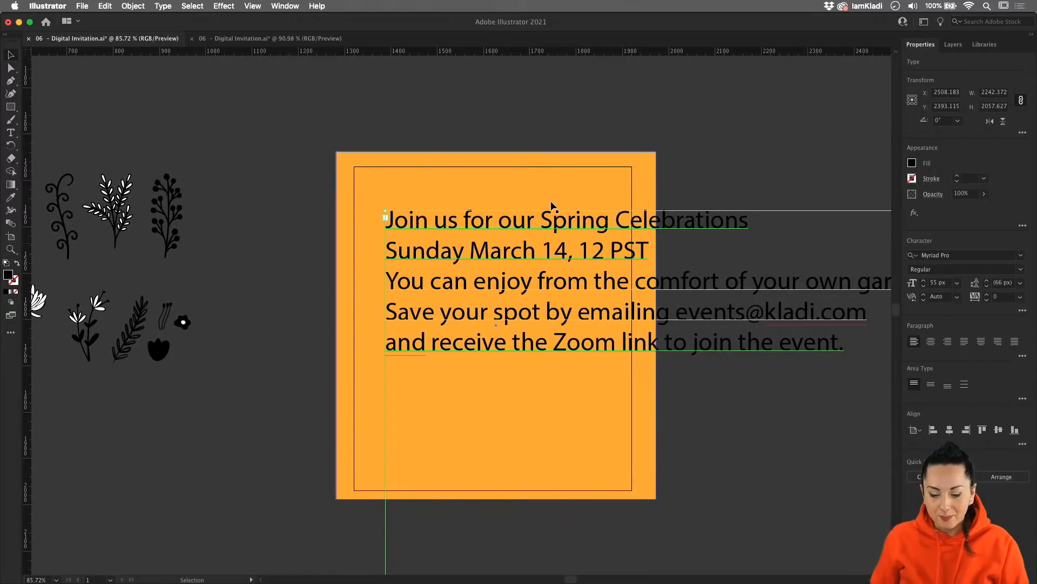
{"action": "left_click_drag", "start_coordinate": [572, 233], "coordinate": [564, 206]}
Reduce the event text's frame to about 1635 by 560 px and convert it from area type to point type
{"action": "scroll", "coordinate": [566, 206], "scroll_direction": "down", "scroll_amount": 2}
{"action": "scroll", "coordinate": [566, 206], "scroll_direction": "down", "scroll_amount": 3}
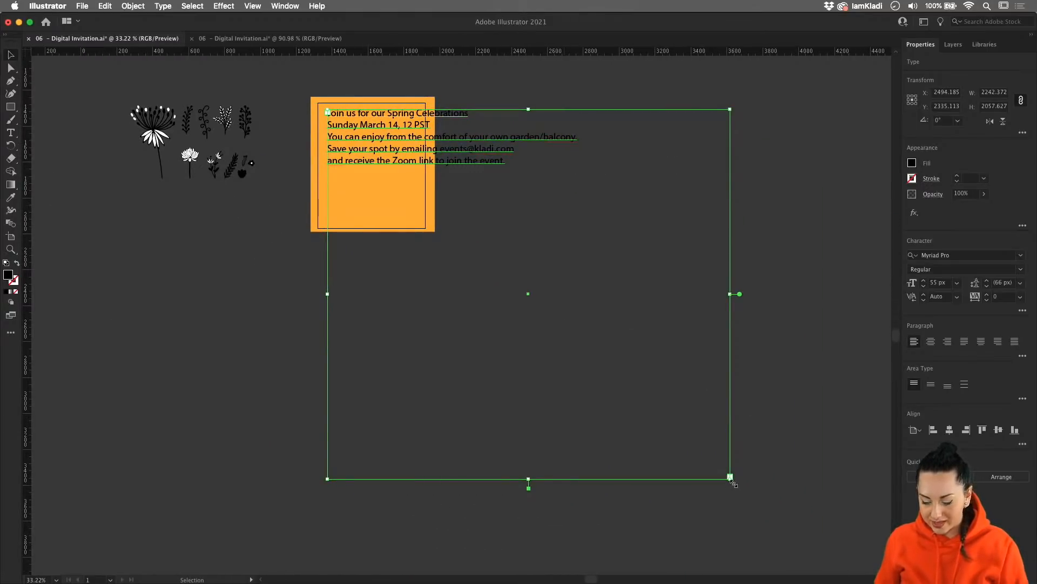
{"action": "left_click_drag", "start_coordinate": [729, 477], "coordinate": [605, 210]}
{"action": "scroll", "coordinate": [604, 210], "scroll_direction": "up", "scroll_amount": 1}
{"action": "scroll", "coordinate": [604, 214], "scroll_direction": "up", "scroll_amount": 1}
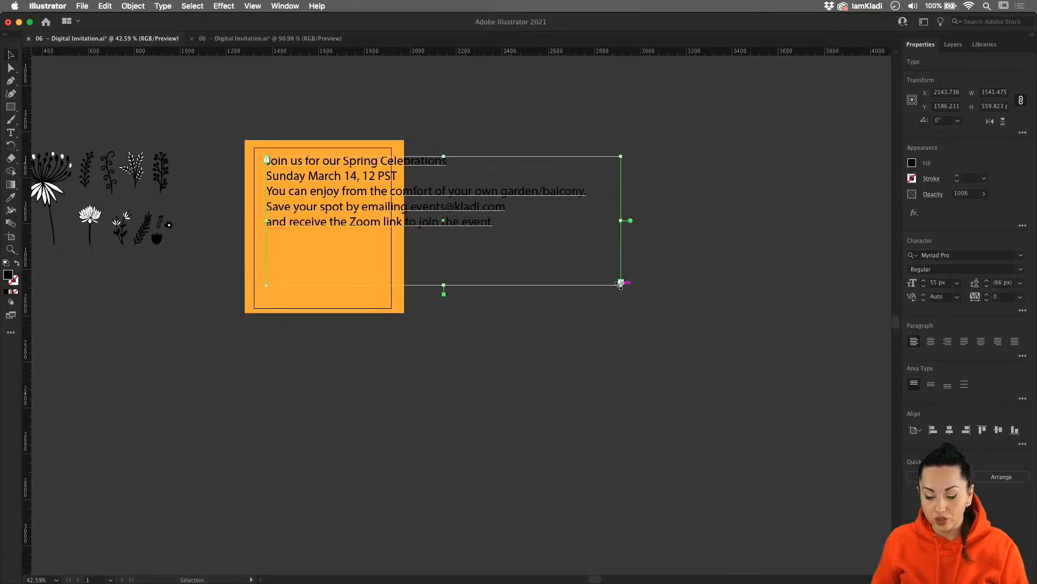
{"action": "left_click_drag", "start_coordinate": [620, 281], "coordinate": [643, 282]}
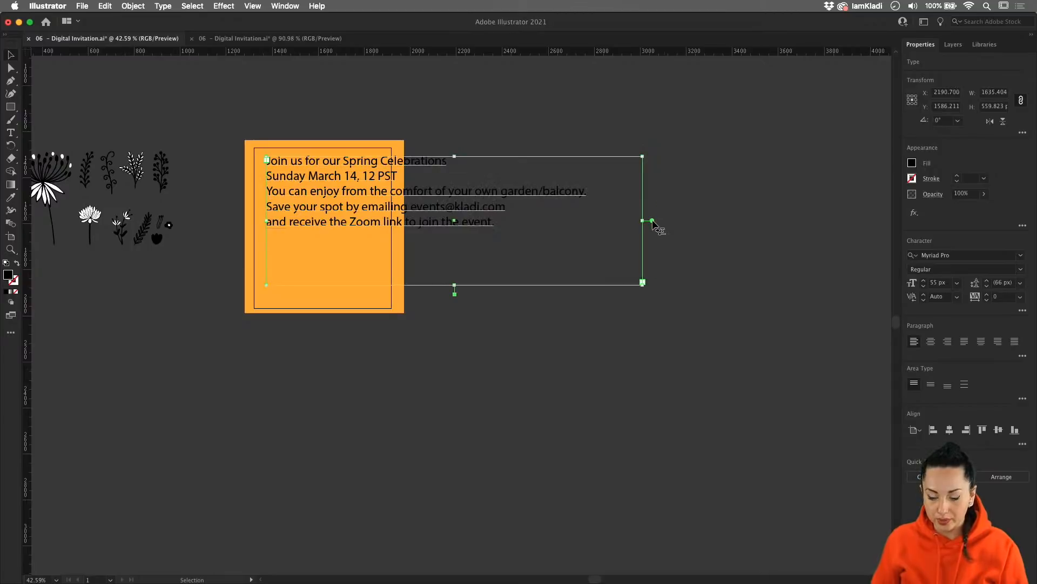
{"action": "key", "text": "z"}
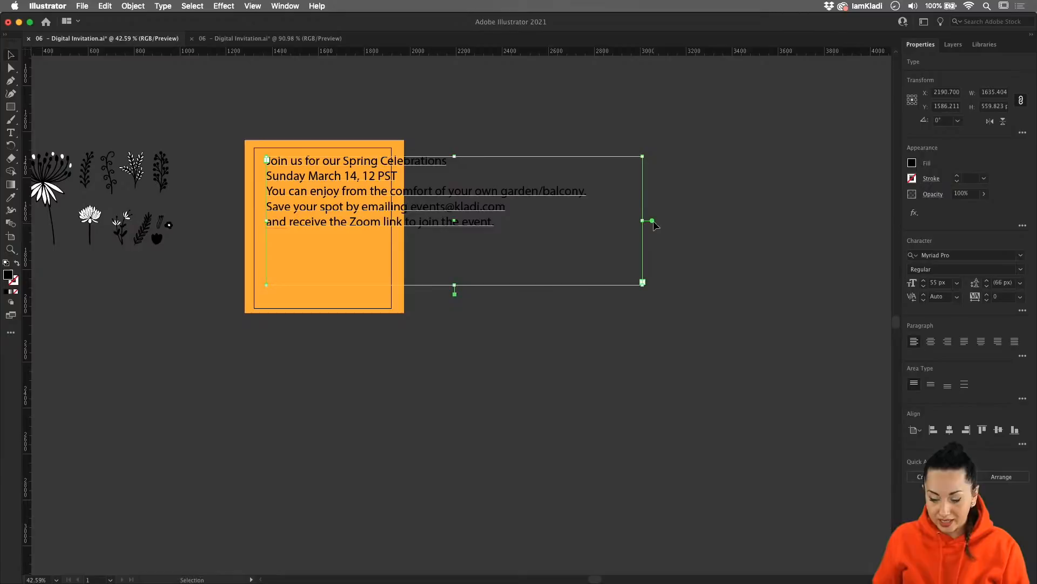
{"action": "key", "text": "v"}
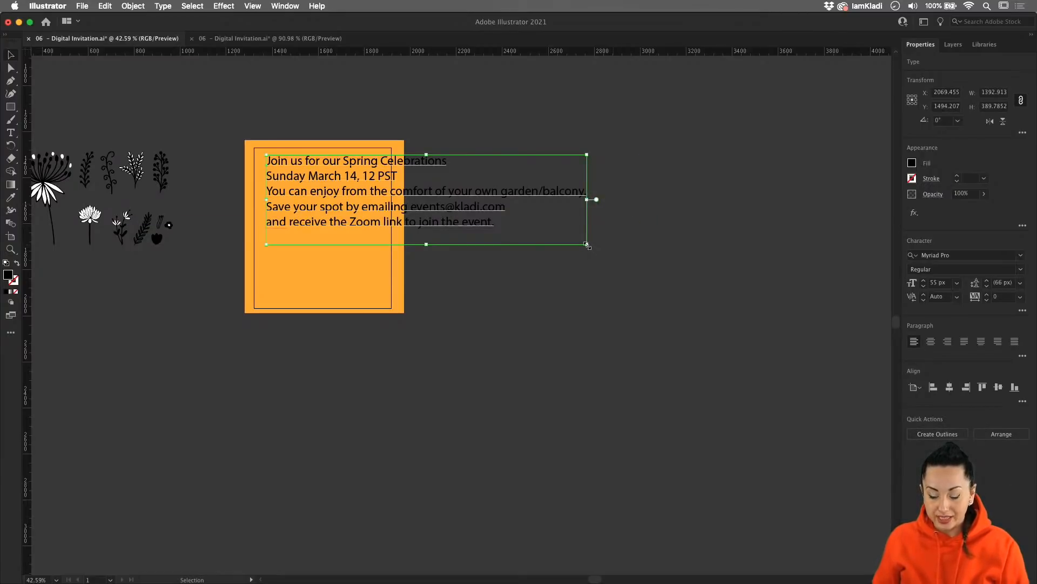
Try stretching the point text to about 2328 by 1431 px from its corner, and undo the scaling
{"action": "left_click_drag", "start_coordinate": [587, 245], "coordinate": [803, 484]}
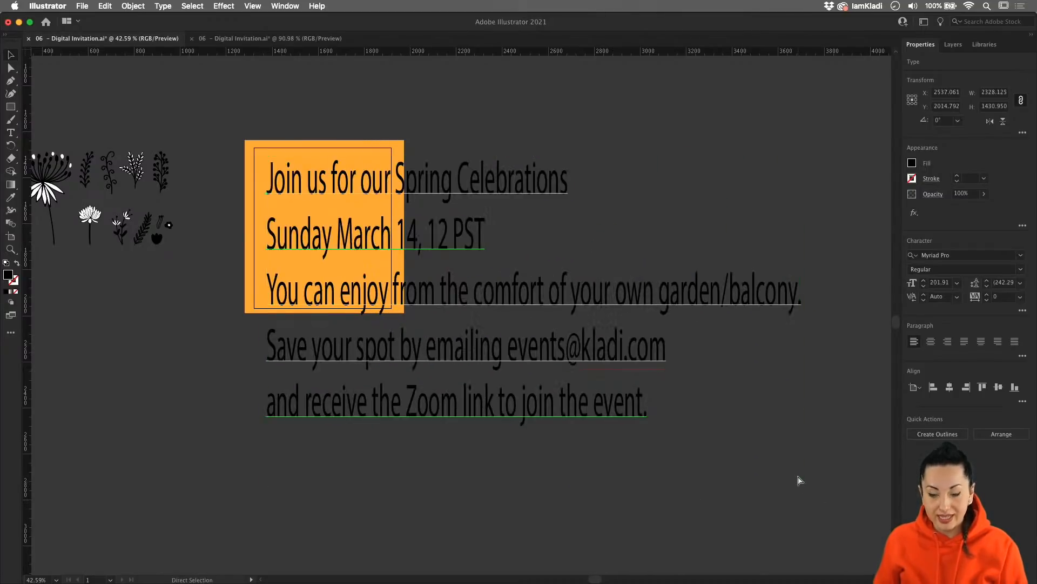
{"action": "key", "text": "super+z"}
Switch the event text to area type and back to point type
{"action": "scroll", "coordinate": [657, 408], "scroll_direction": "up", "scroll_amount": 3}
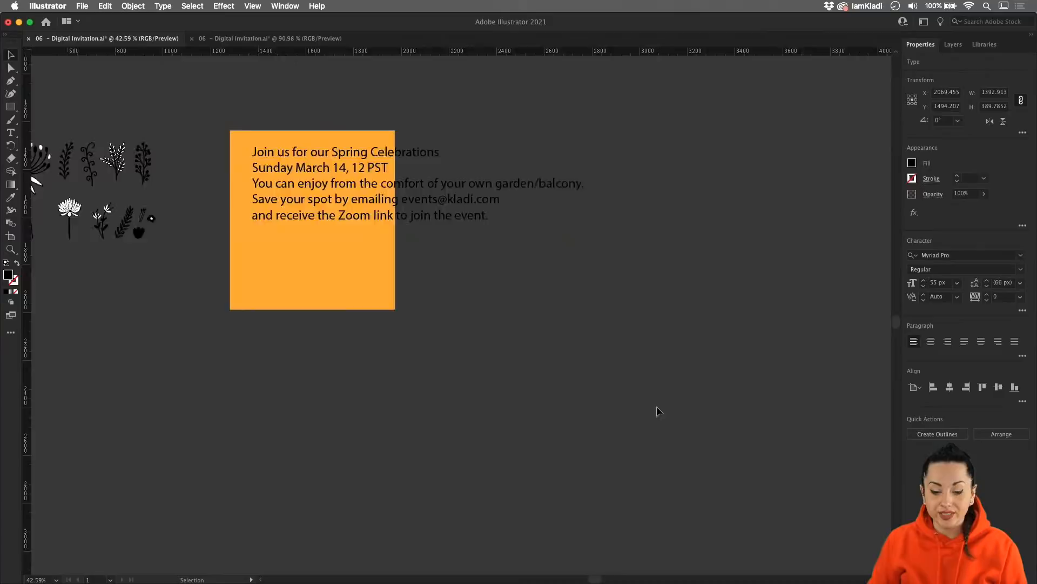
{"action": "left_click_drag", "start_coordinate": [657, 407], "coordinate": [765, 495]}
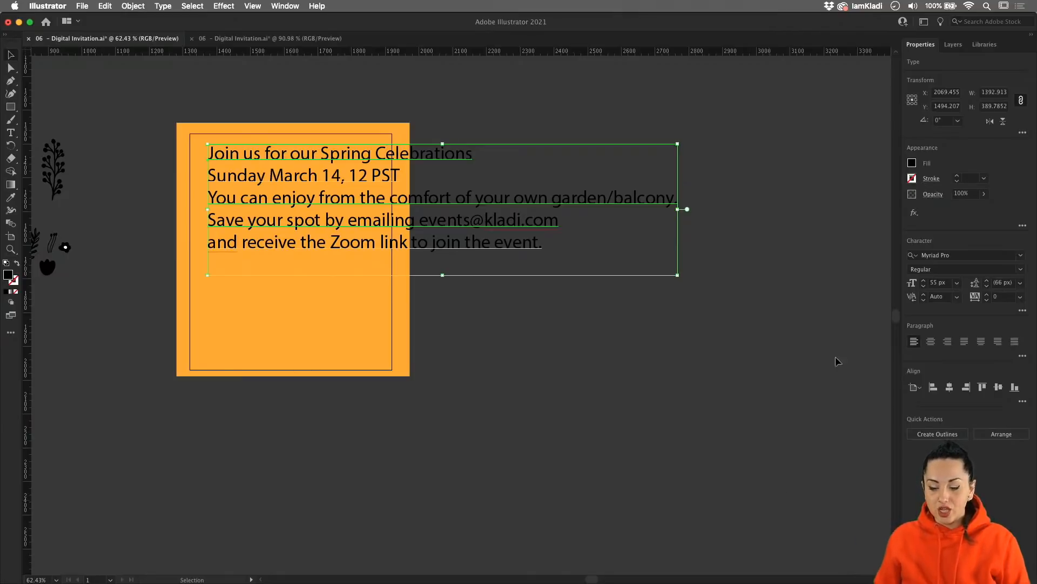
{"action": "double_click", "coordinate": [687, 209]}
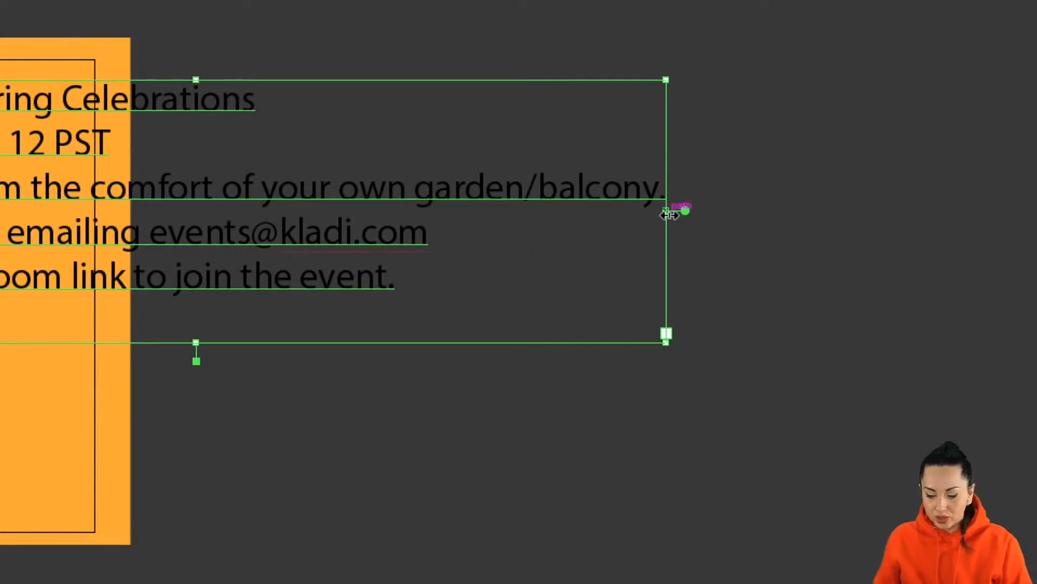
{"action": "double_click", "coordinate": [685, 210]}
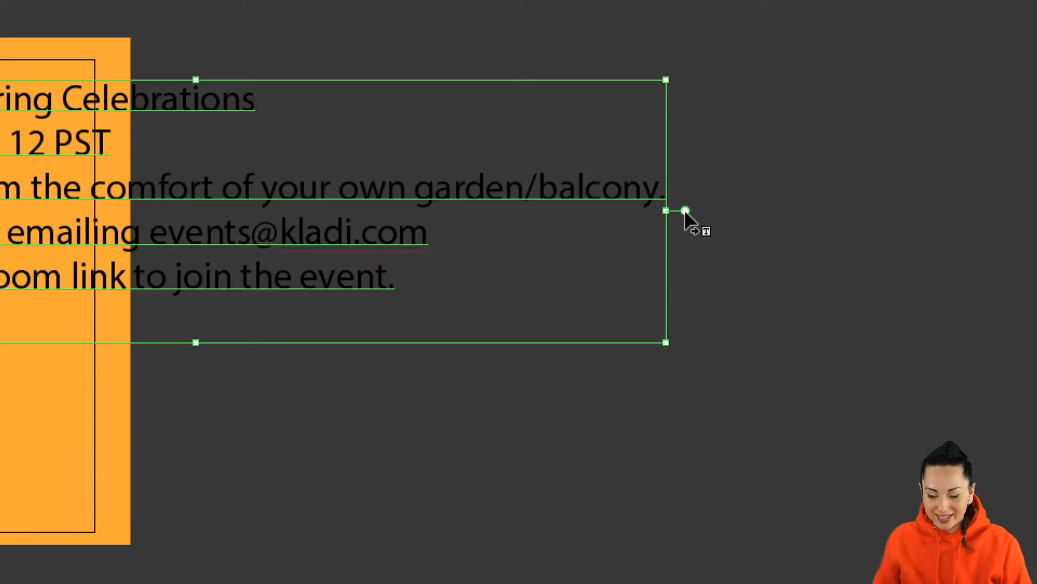
Convert the event text back to area type and enlarge its frame to about 1404 by 579 px
{"action": "double_click", "coordinate": [685, 210]}
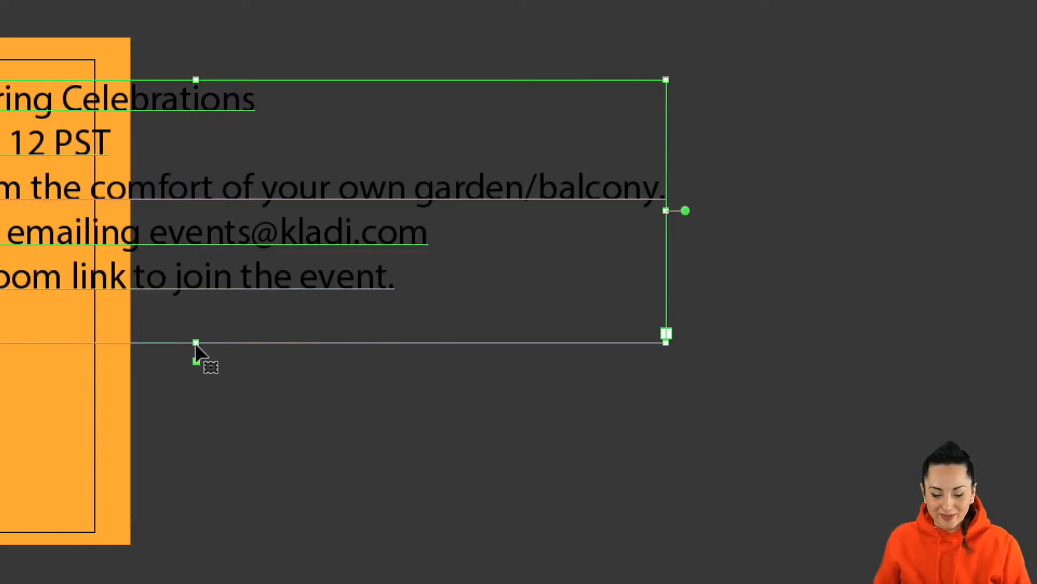
{"action": "left_click_drag", "start_coordinate": [196, 365], "coordinate": [194, 404]}
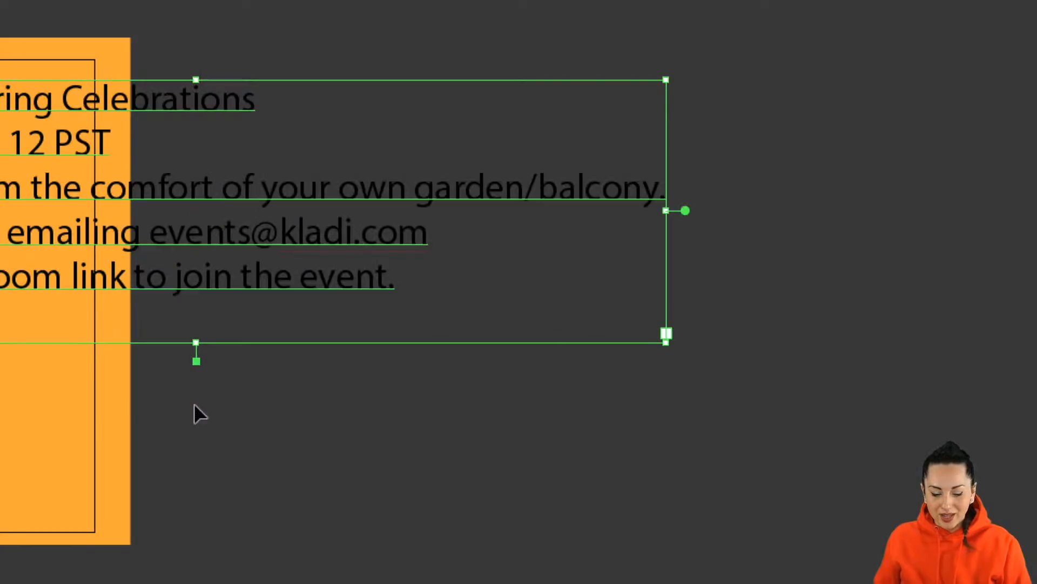
{"action": "left_click_drag", "start_coordinate": [673, 342], "coordinate": [676, 469]}
{"action": "scroll", "coordinate": [676, 469], "scroll_direction": "down", "scroll_amount": 4}
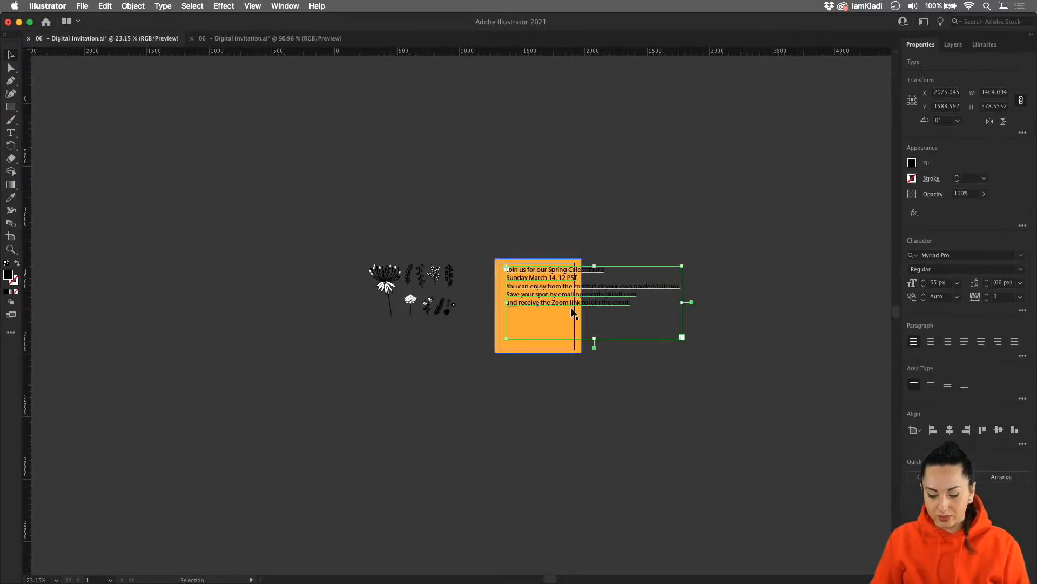
{"action": "scroll", "coordinate": [462, 412], "scroll_direction": "up", "scroll_amount": 3}
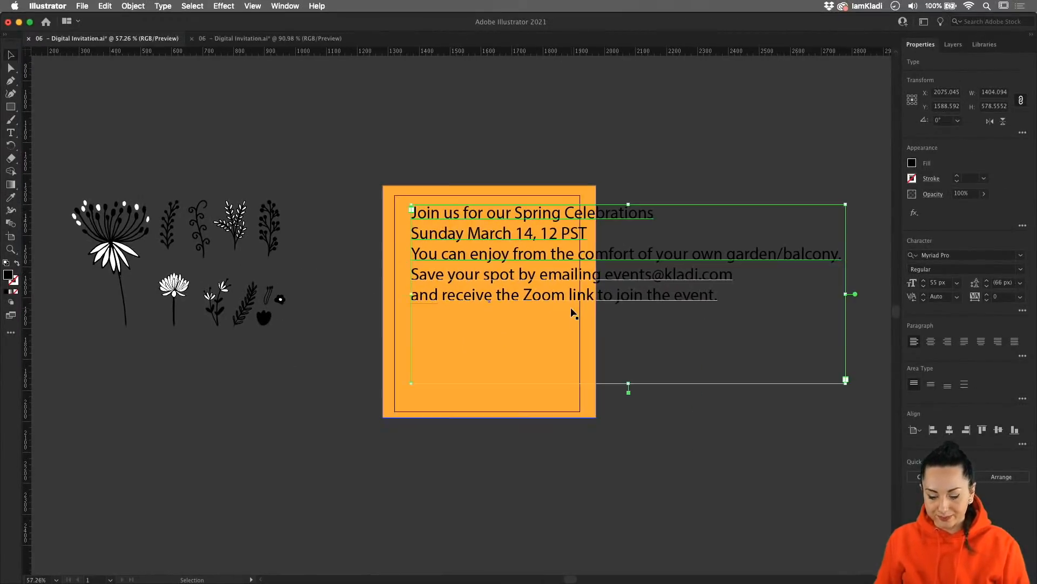
{"action": "scroll", "coordinate": [572, 313], "scroll_direction": "right", "scroll_amount": 5}
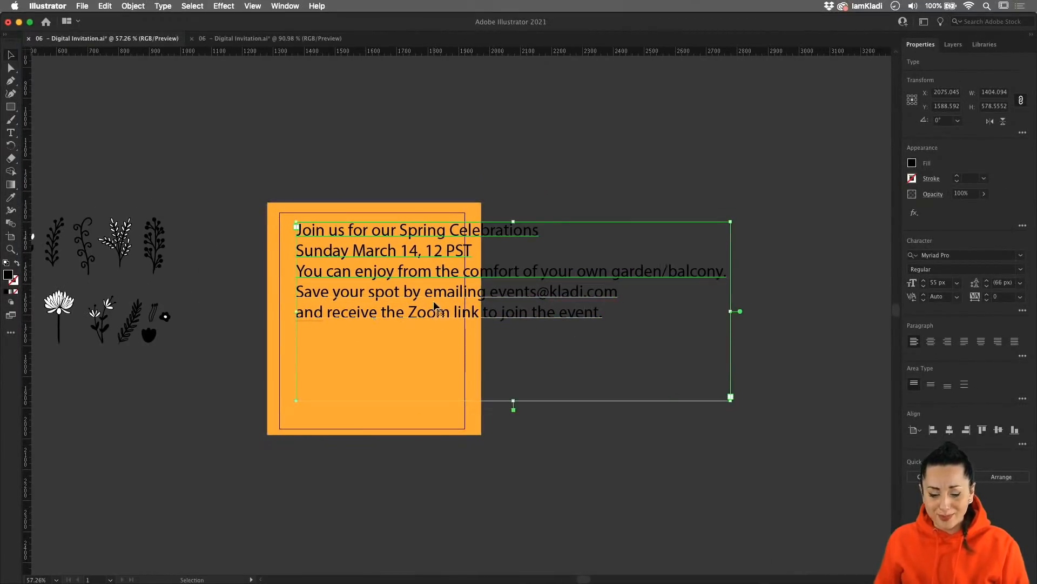
{"action": "double_click", "coordinate": [417, 236]}
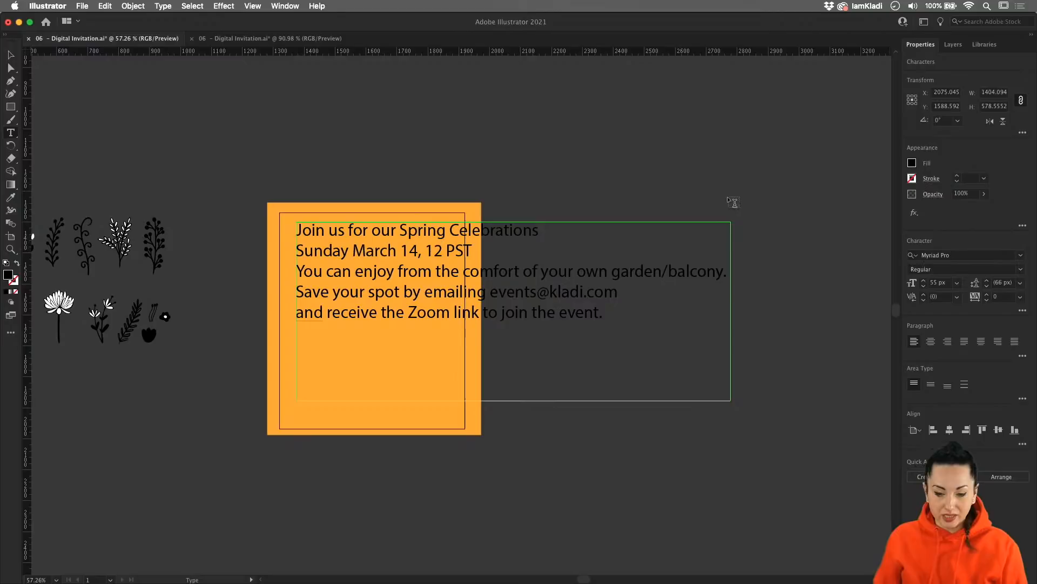
Switch to Chrome, go to the Adobe Fonts home page and open the Spark Font Pack
{"action": "mouse_move", "coordinate": [486, 582]}
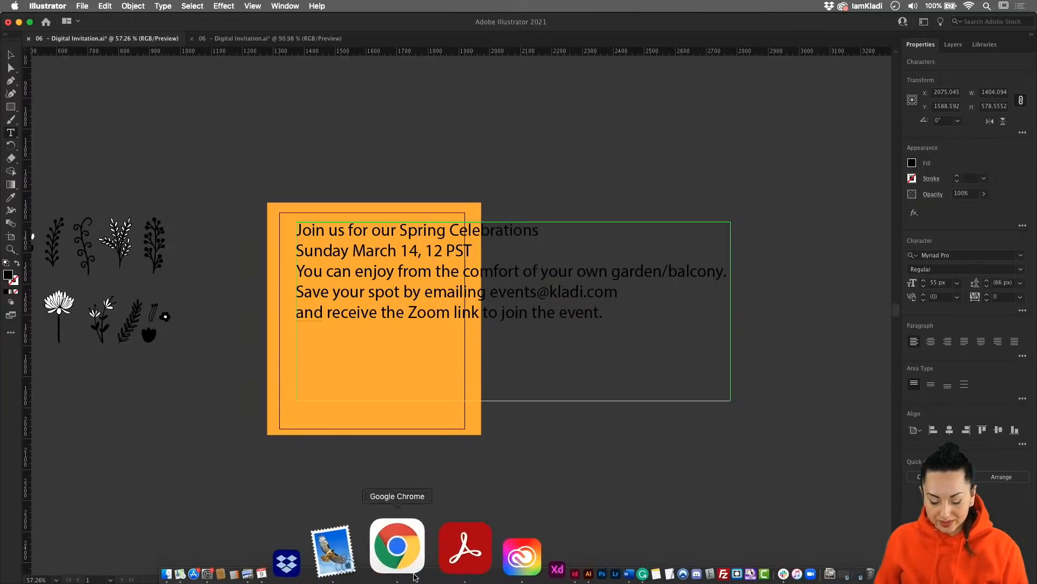
{"action": "left_click", "coordinate": [411, 574]}
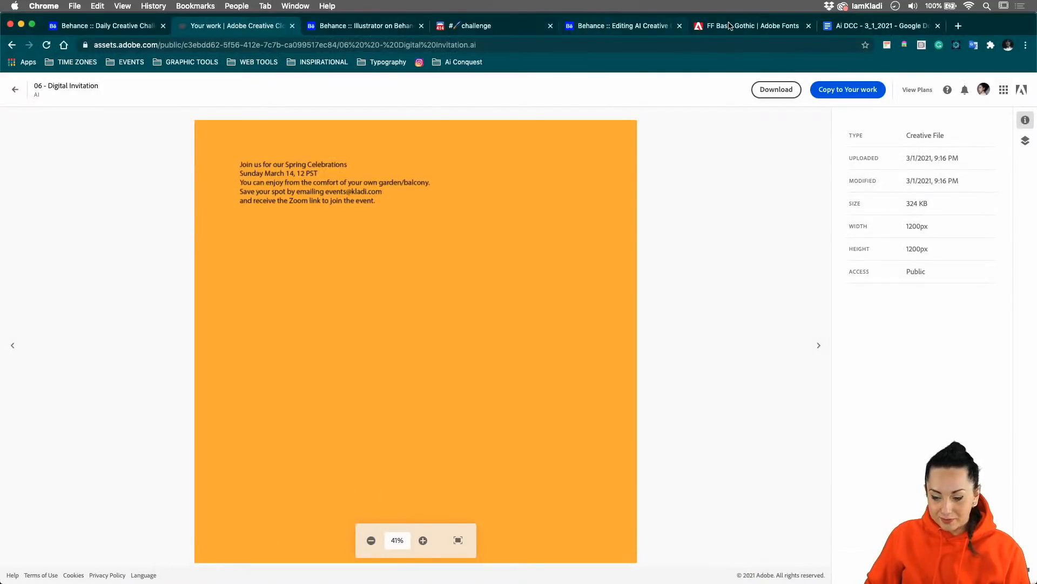
{"action": "left_click", "coordinate": [731, 27]}
{"action": "scroll", "coordinate": [352, 167], "scroll_direction": "down", "scroll_amount": 5}
{"action": "scroll", "coordinate": [351, 167], "scroll_direction": "up", "scroll_amount": 7}
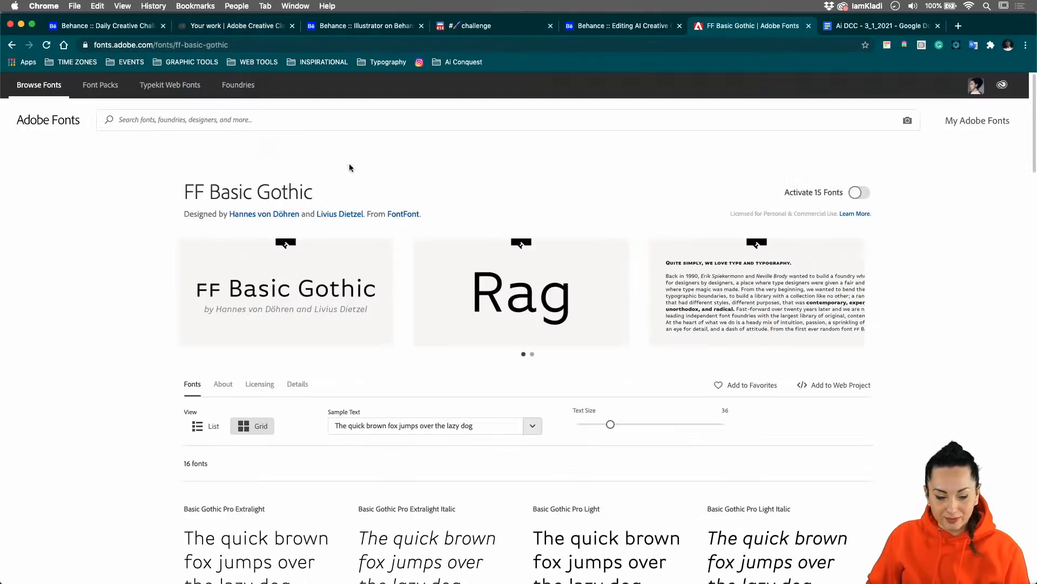
{"action": "left_click", "coordinate": [51, 120]}
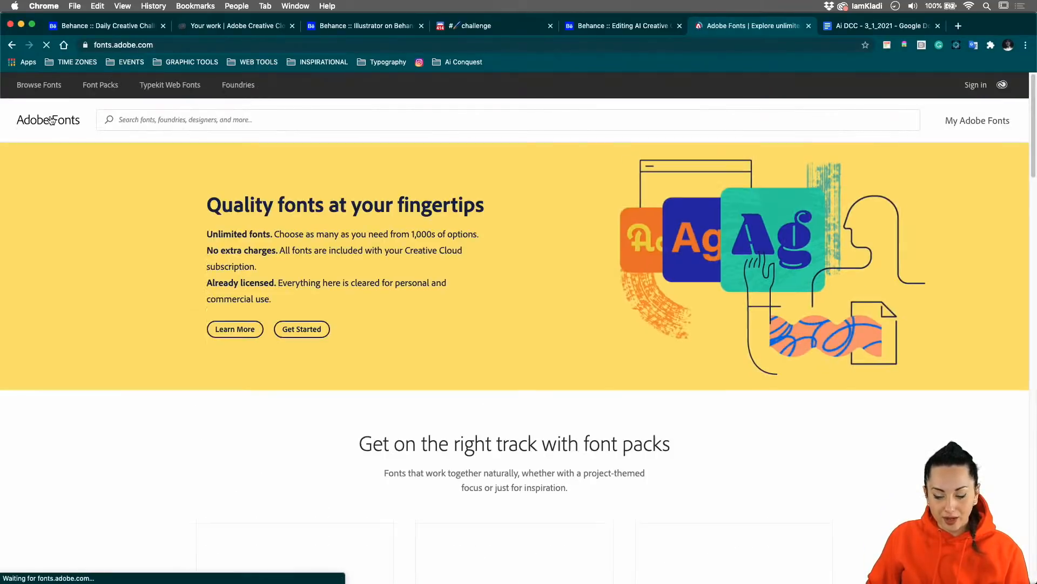
{"action": "scroll", "coordinate": [562, 405], "scroll_direction": "down", "scroll_amount": 3}
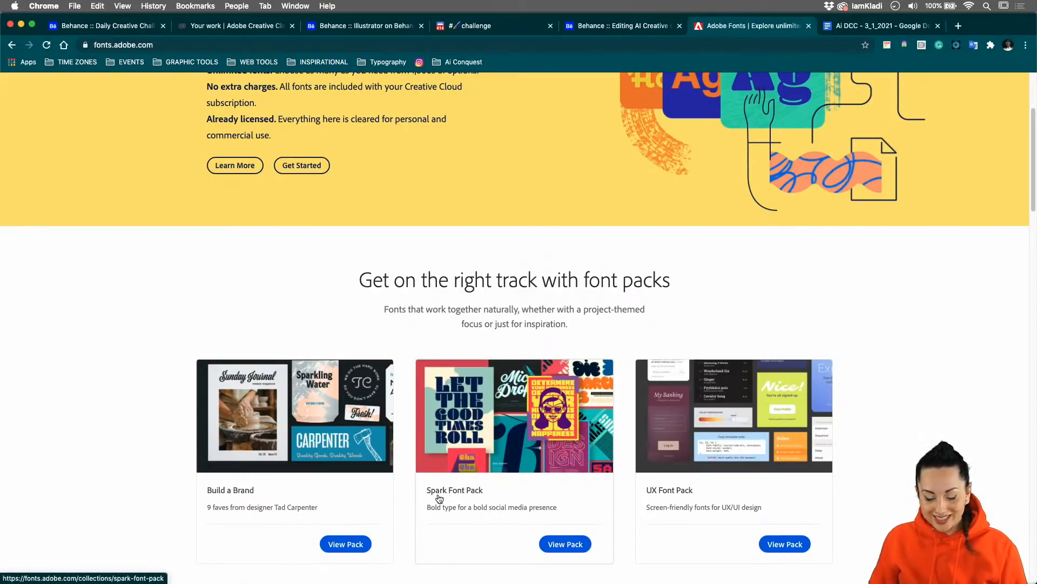
{"action": "left_click", "coordinate": [521, 468]}
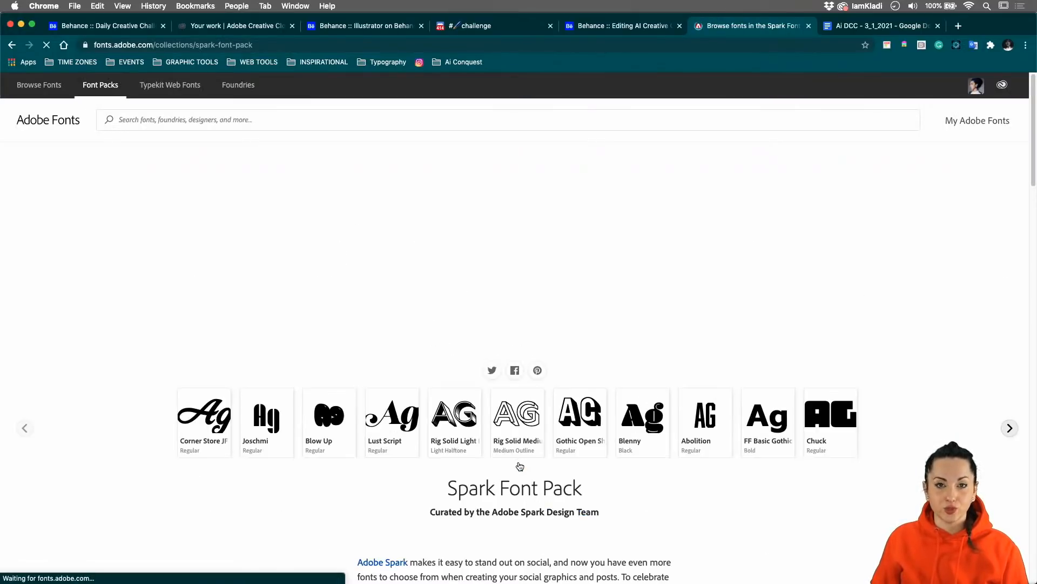
Examine the Spark Font Pack's description, activation state and font samples for a suitable invitation typeface
{"action": "scroll", "coordinate": [509, 442], "scroll_direction": "down", "scroll_amount": 5}
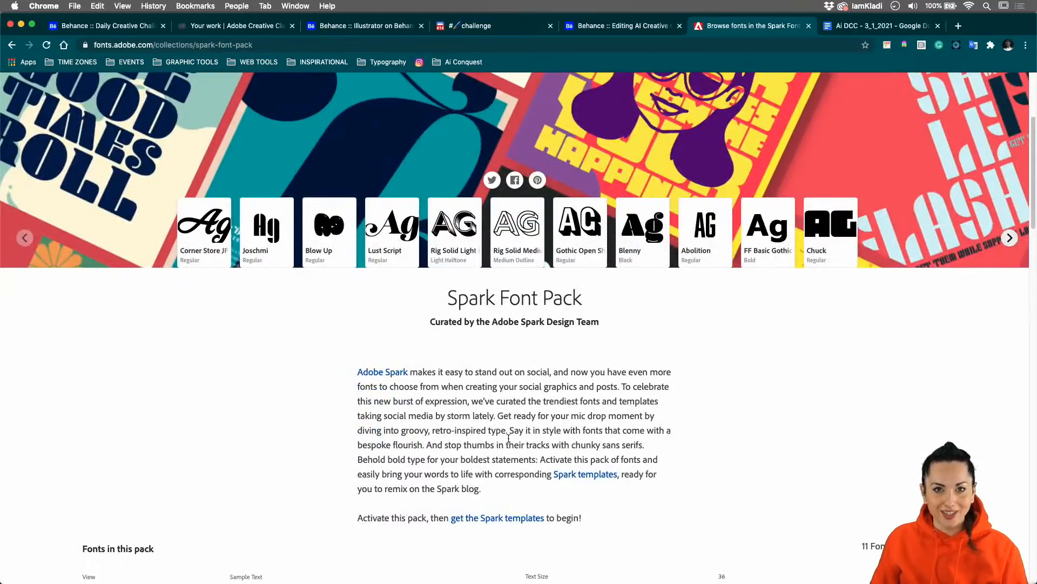
{"action": "scroll", "coordinate": [514, 404], "scroll_direction": "down", "scroll_amount": 10}
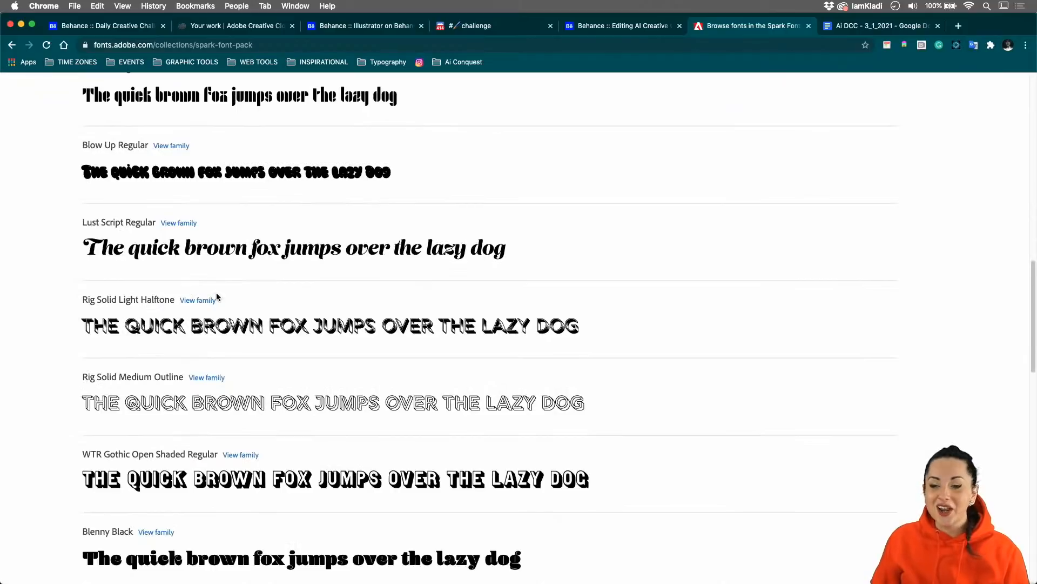
{"action": "scroll", "coordinate": [500, 364], "scroll_direction": "up", "scroll_amount": 9}
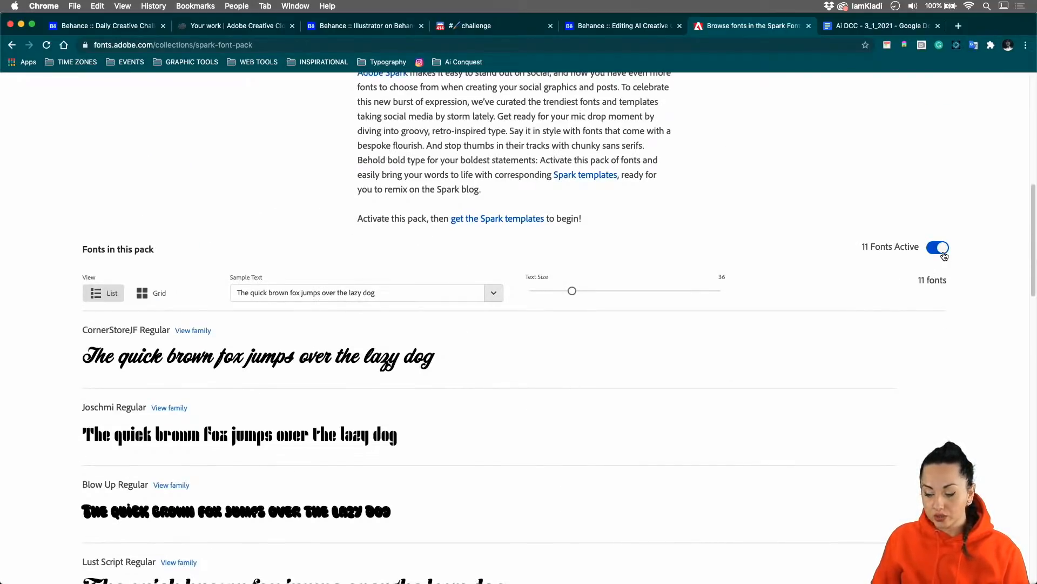
{"action": "scroll", "coordinate": [309, 382], "scroll_direction": "up", "scroll_amount": 2}
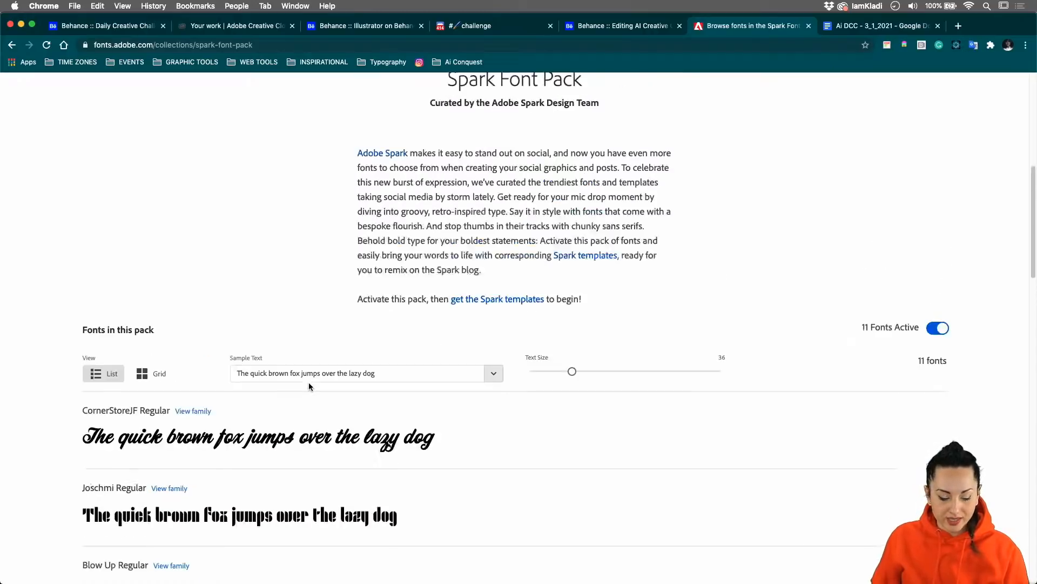
{"action": "scroll", "coordinate": [309, 382], "scroll_direction": "down", "scroll_amount": 14}
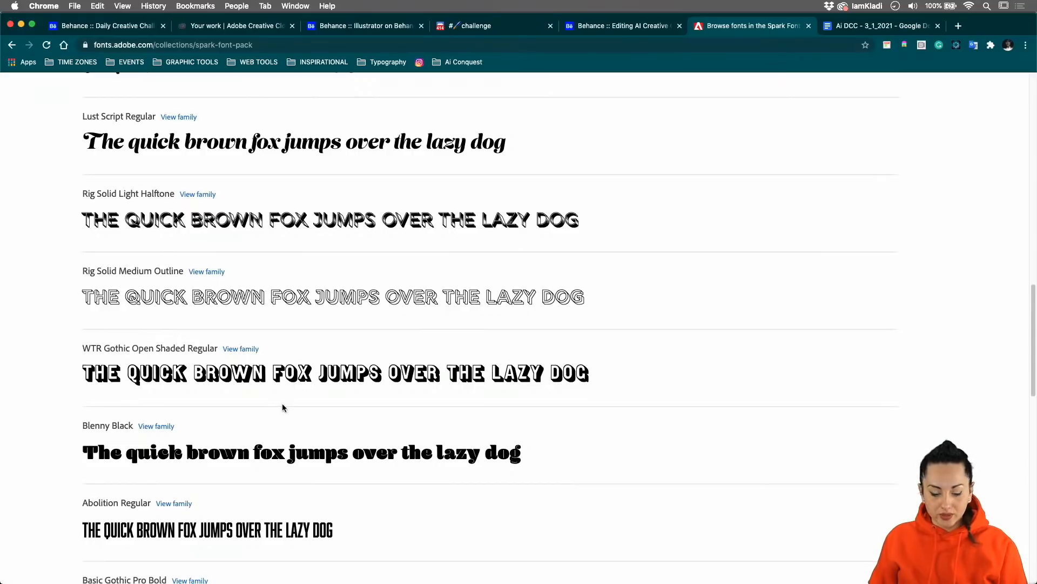
{"action": "scroll", "coordinate": [282, 405], "scroll_direction": "down", "scroll_amount": 1}
{"action": "scroll", "coordinate": [284, 405], "scroll_direction": "down", "scroll_amount": 15}
{"action": "scroll", "coordinate": [287, 407], "scroll_direction": "up", "scroll_amount": 4}
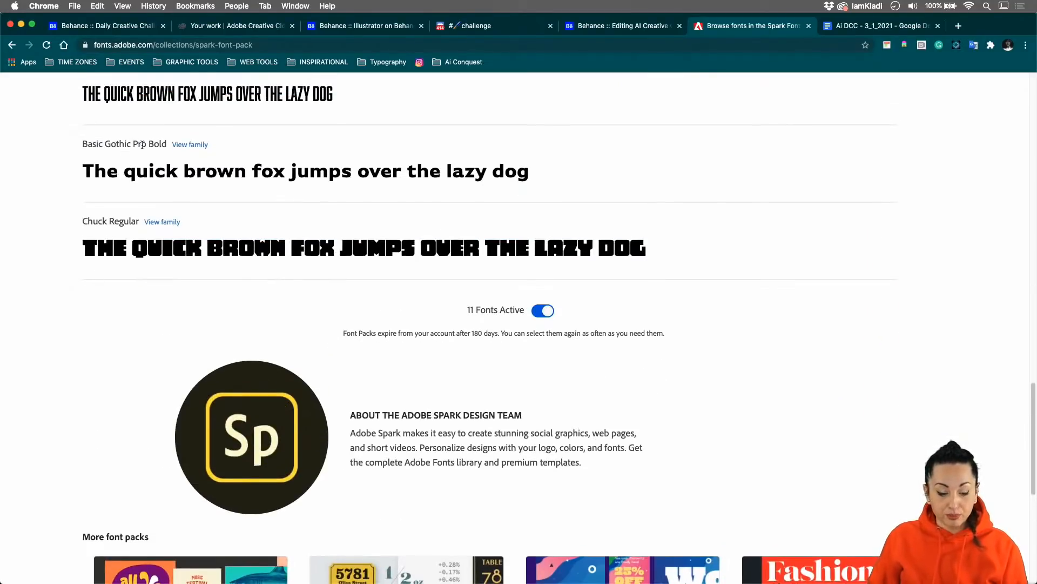
Open the FF Basic Gothic family from the pack and activate Basic Gothic Pro Regular
{"action": "left_click", "coordinate": [197, 149]}
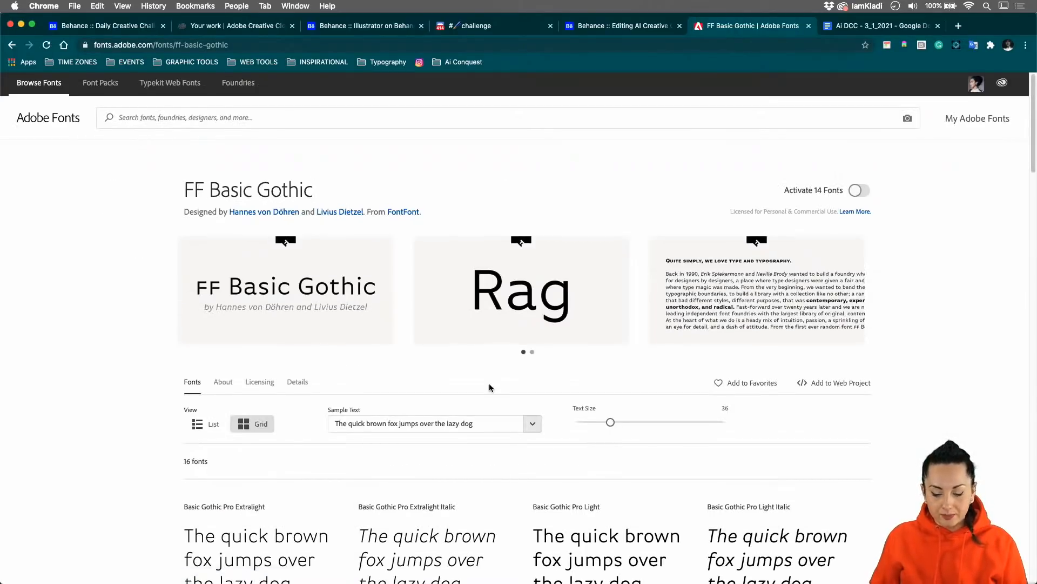
{"action": "scroll", "coordinate": [488, 386], "scroll_direction": "down", "scroll_amount": 5}
{"action": "scroll", "coordinate": [829, 432], "scroll_direction": "down", "scroll_amount": 2}
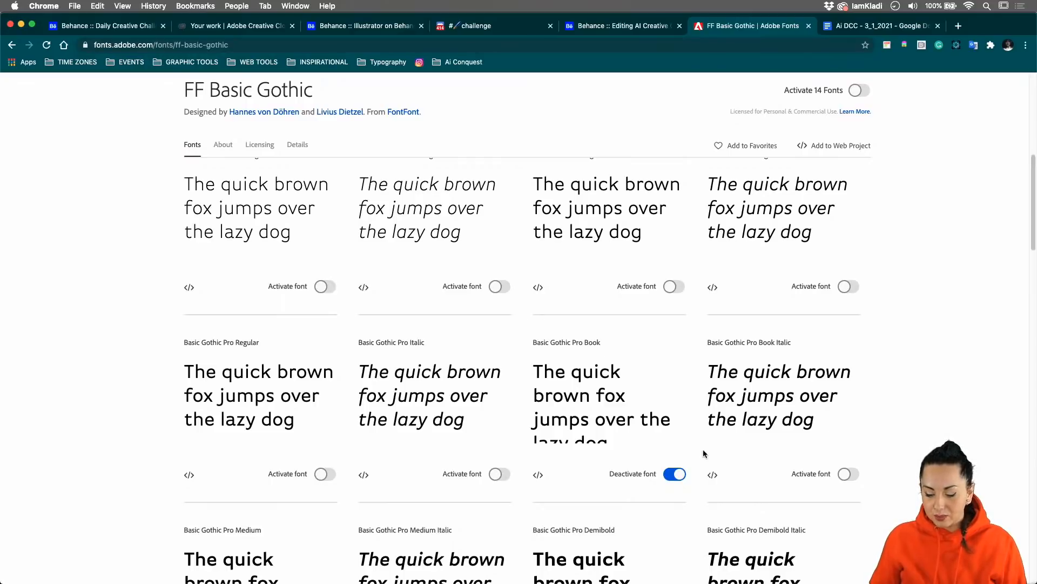
{"action": "scroll", "coordinate": [626, 474], "scroll_direction": "down", "scroll_amount": 2}
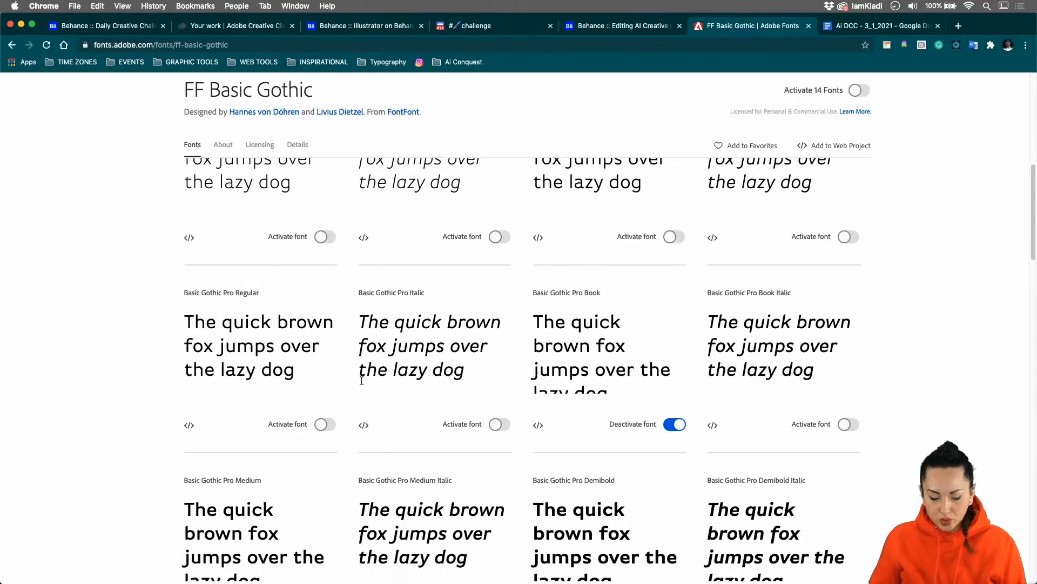
{"action": "left_click", "coordinate": [324, 424]}
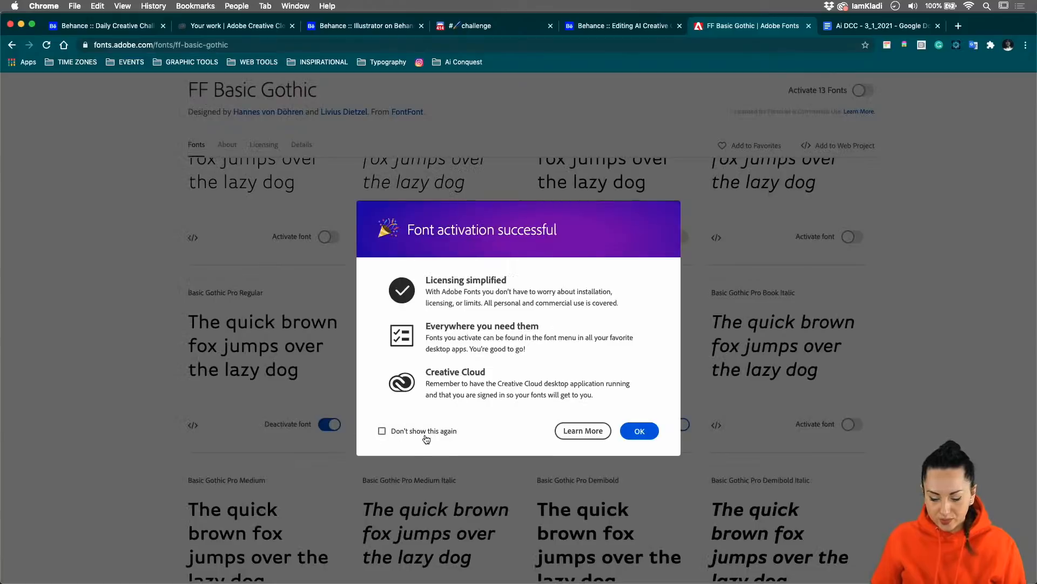
{"action": "left_click", "coordinate": [642, 431]}
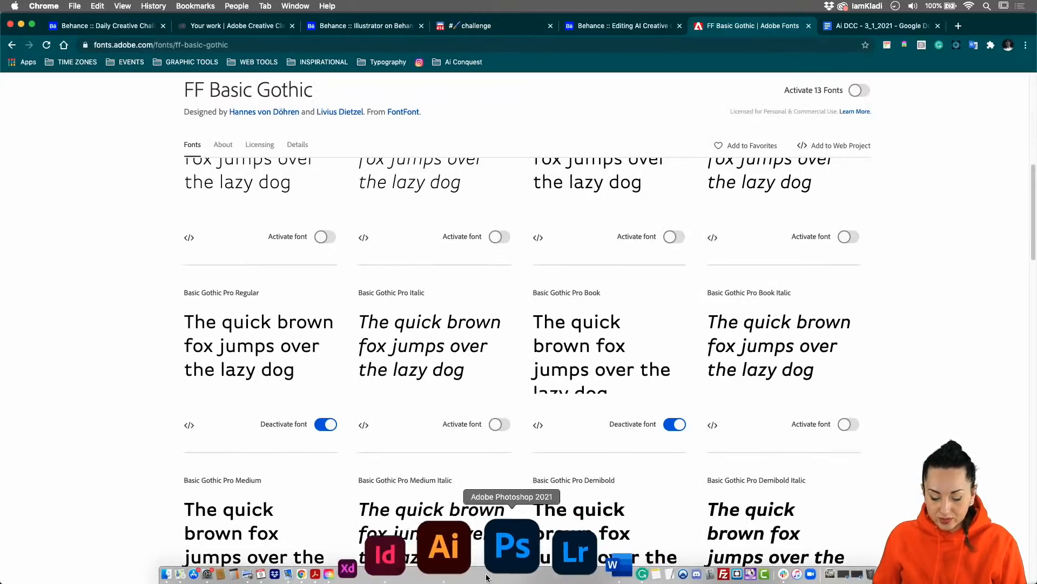
Switch back to Illustrator and set the entire event text in the Basic Gothic Pro font
{"action": "left_click", "coordinate": [481, 574]}
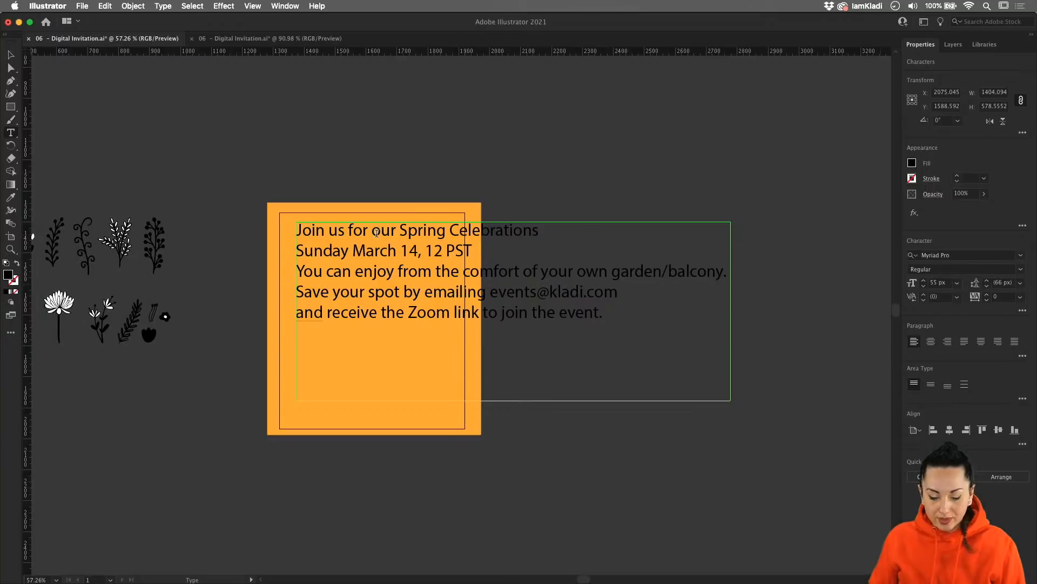
{"action": "double_click", "coordinate": [343, 231]}
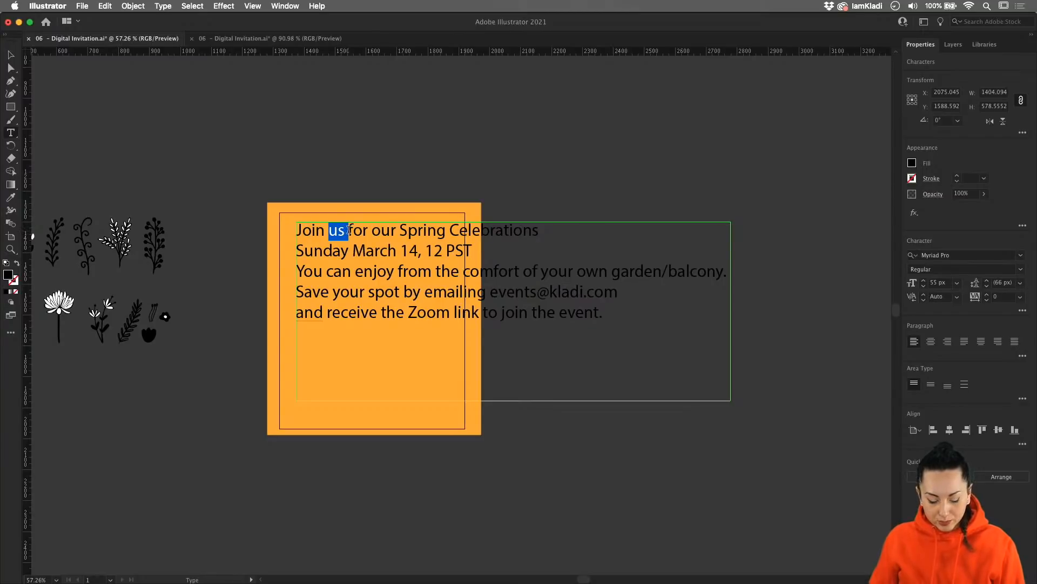
{"action": "key", "text": "super+a"}
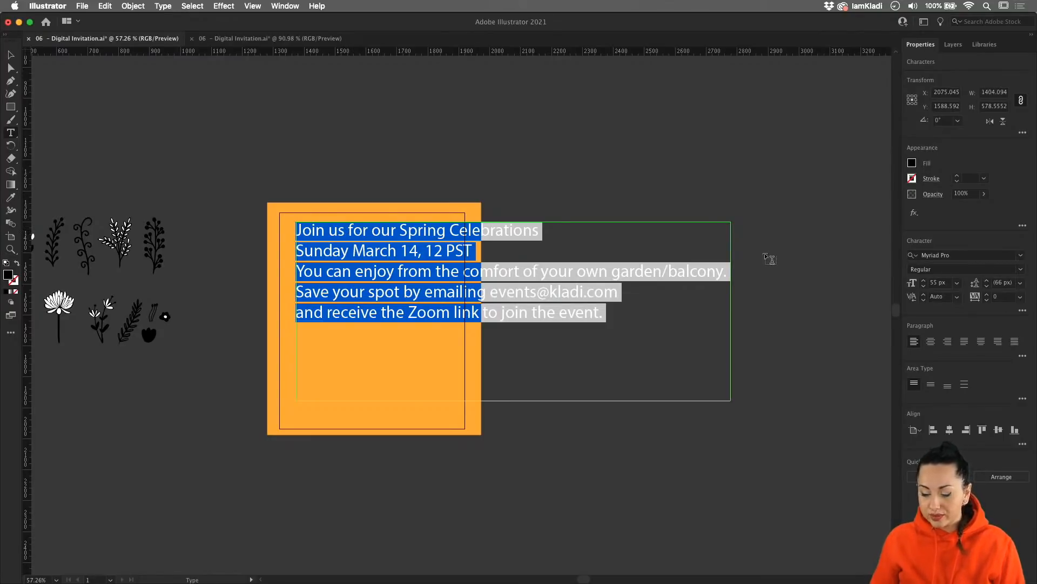
{"action": "scroll", "coordinate": [769, 258], "scroll_direction": "up", "scroll_amount": 4}
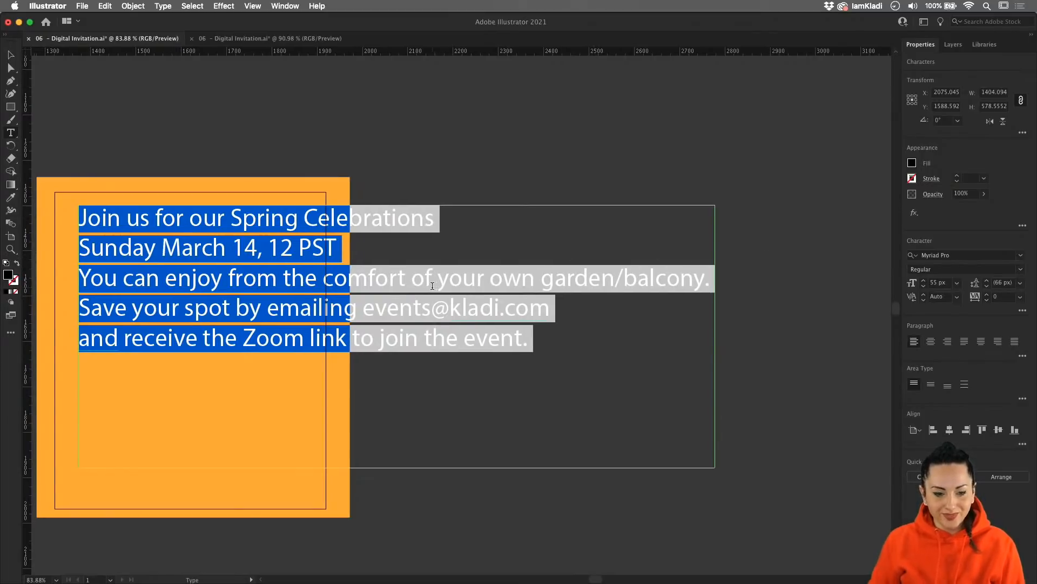
{"action": "scroll", "coordinate": [433, 286], "scroll_direction": "left", "scroll_amount": 5}
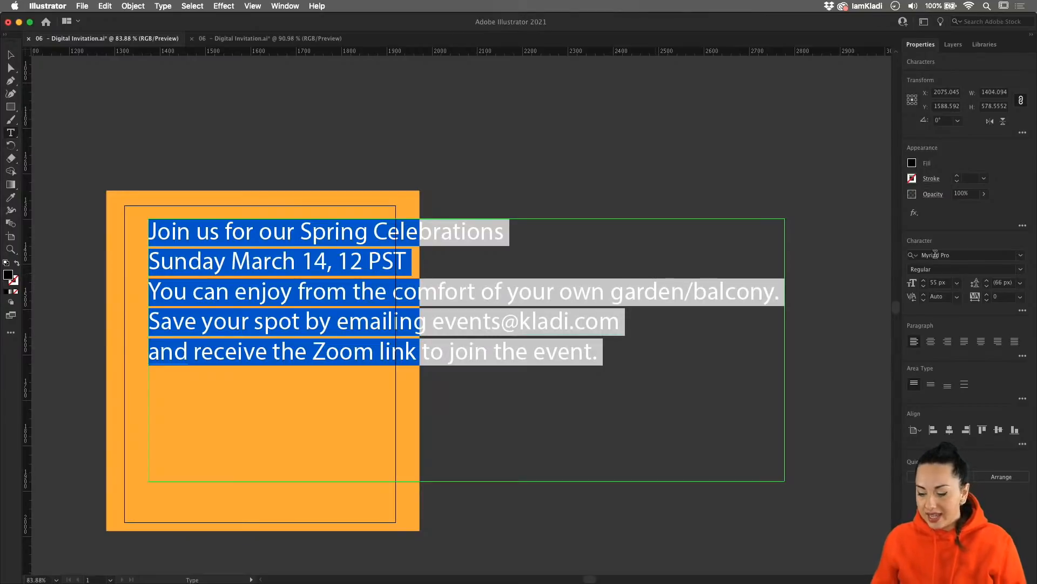
{"action": "left_click", "coordinate": [1019, 257]}
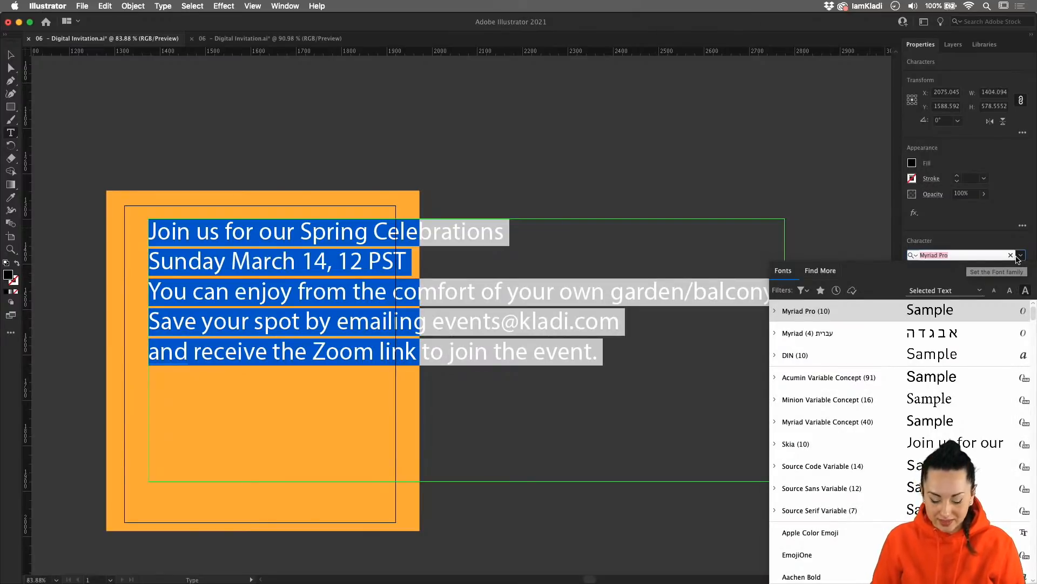
{"action": "type", "text": "bas"}
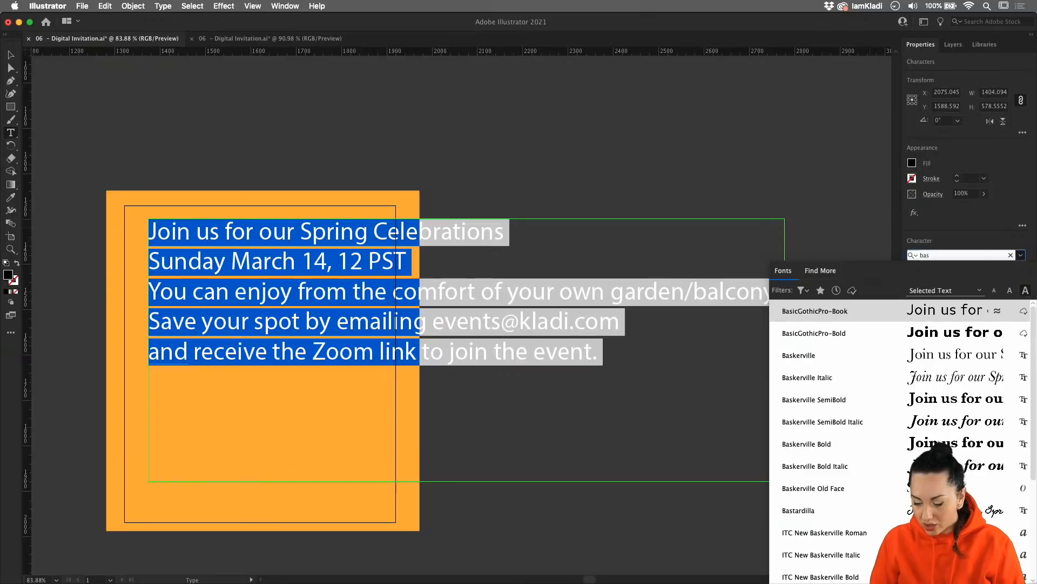
{"action": "left_click", "coordinate": [912, 319]}
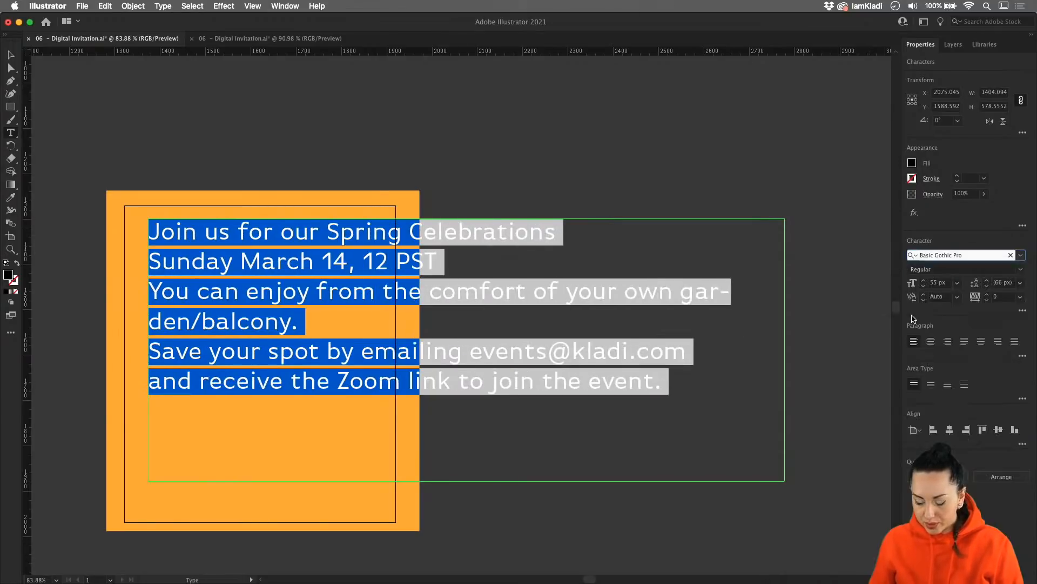
Set the event text's font style to Book and reduce its size to 26 px
{"action": "left_click", "coordinate": [924, 286]}
{"action": "left_click", "coordinate": [924, 286]}
{"action": "left_click", "coordinate": [924, 286]}
{"action": "left_click", "coordinate": [925, 286]}
{"action": "left_click", "coordinate": [925, 286]}
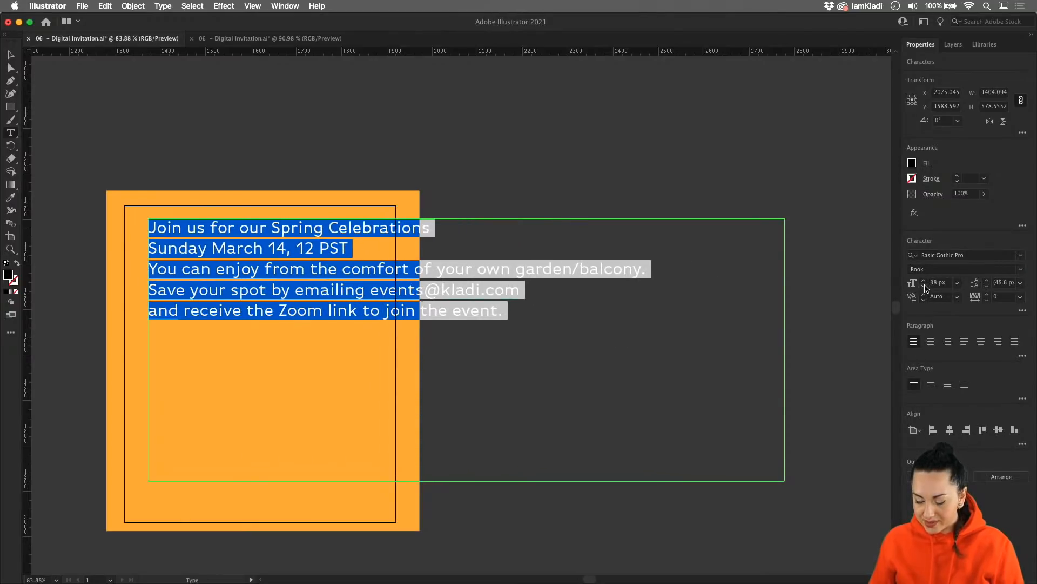
{"action": "left_click", "coordinate": [925, 287]}
{"action": "left_click", "coordinate": [925, 287]}
{"action": "left_click", "coordinate": [924, 286]}
{"action": "left_click", "coordinate": [925, 287]}
{"action": "left_click", "coordinate": [924, 287]}
{"action": "left_click", "coordinate": [924, 287]}
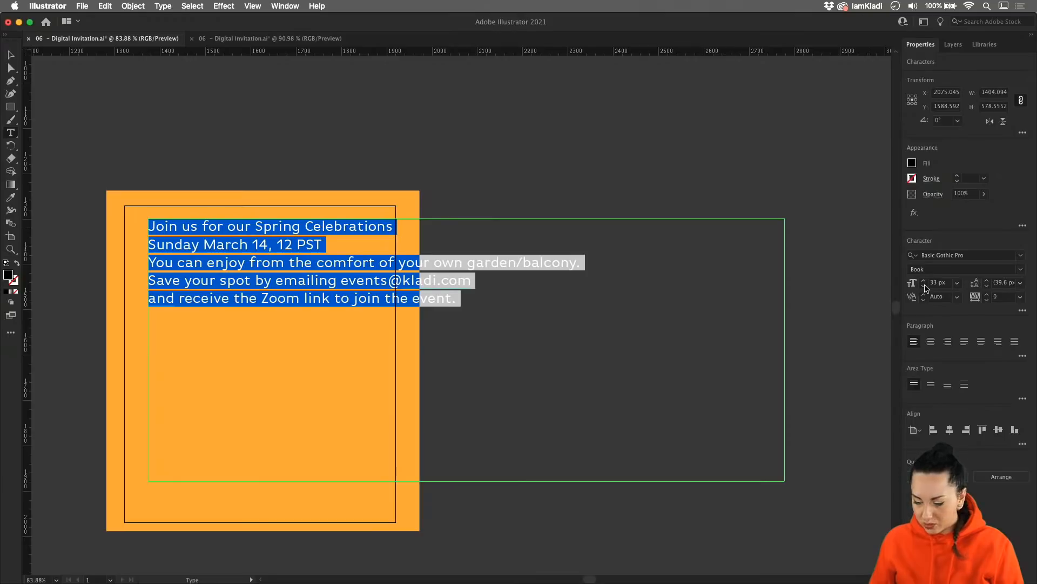
{"action": "left_click", "coordinate": [924, 286]}
{"action": "left_click", "coordinate": [924, 287]}
{"action": "left_click", "coordinate": [925, 286]}
{"action": "left_click", "coordinate": [924, 286]}
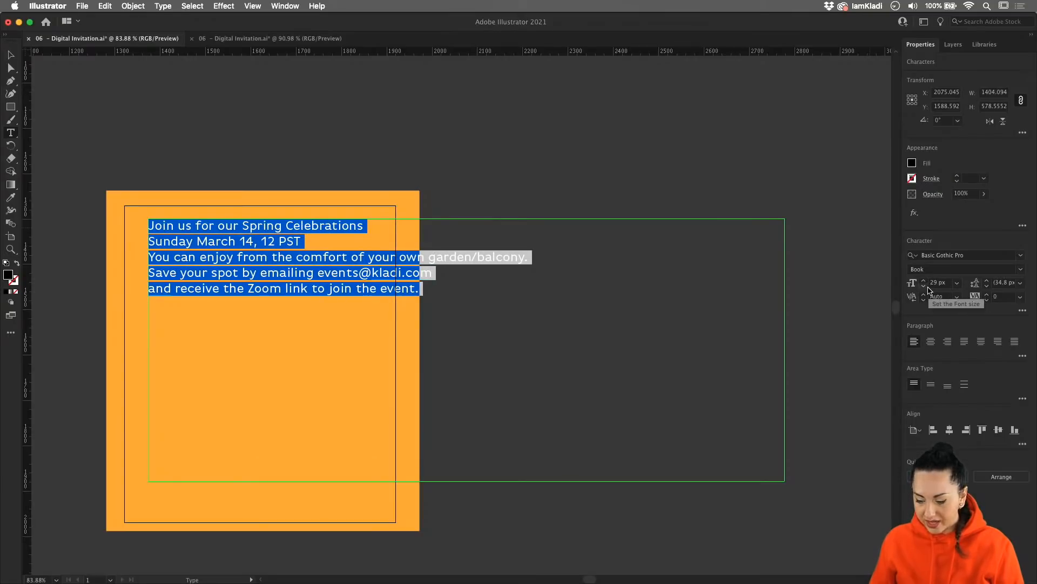
{"action": "left_click", "coordinate": [924, 287]}
{"action": "left_click", "coordinate": [924, 286]}
{"action": "left_click", "coordinate": [924, 287]}
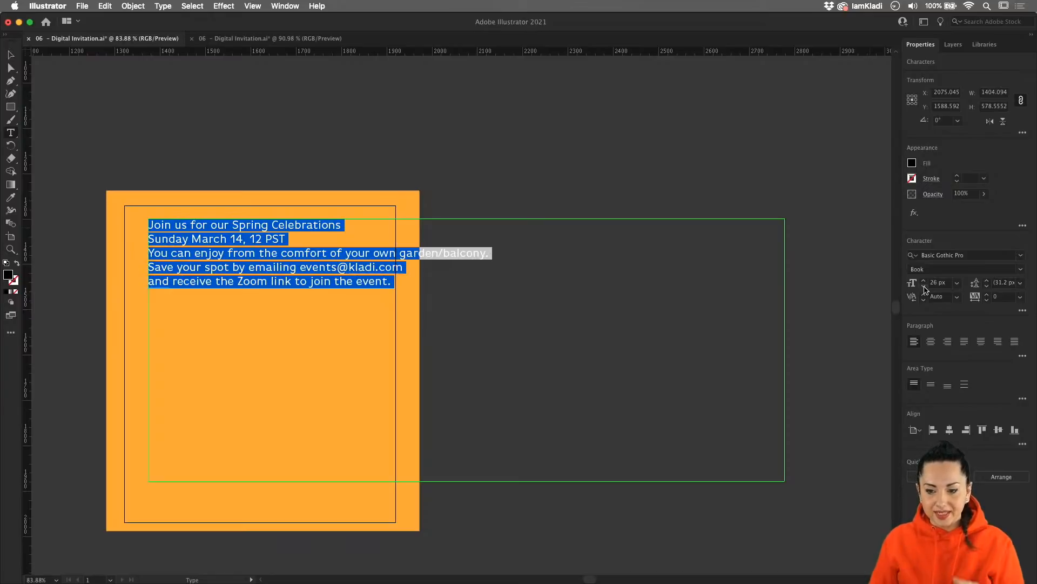
Select the entire event text and set its leading to 30 px
{"action": "left_click", "coordinate": [477, 319]}
{"action": "scroll", "coordinate": [478, 319], "scroll_direction": "up", "scroll_amount": 1}
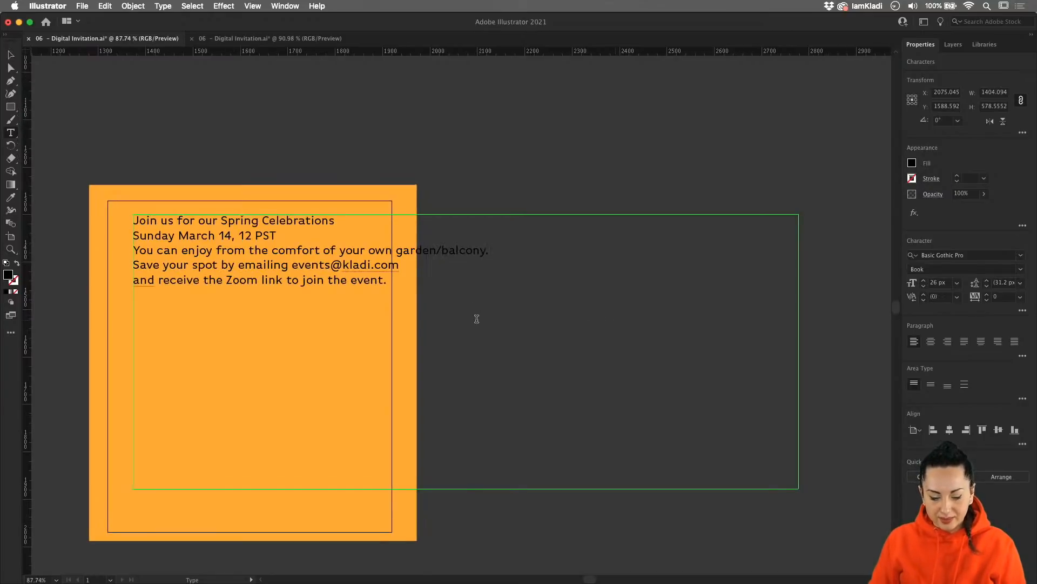
{"action": "scroll", "coordinate": [477, 319], "scroll_direction": "left", "scroll_amount": 2}
{"action": "left_click_drag", "start_coordinate": [451, 313], "coordinate": [184, 227]}
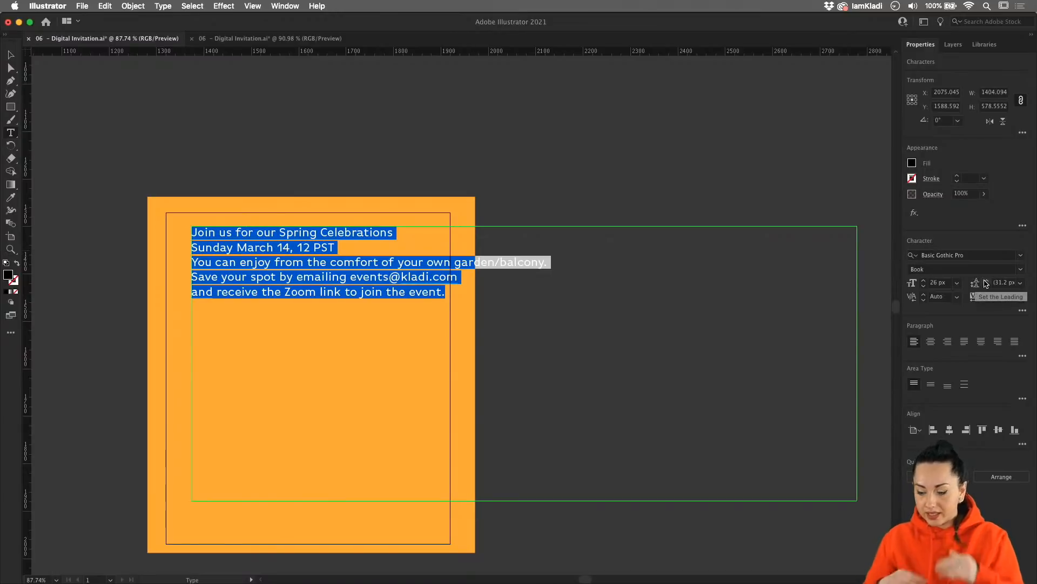
{"action": "left_click", "coordinate": [987, 280]}
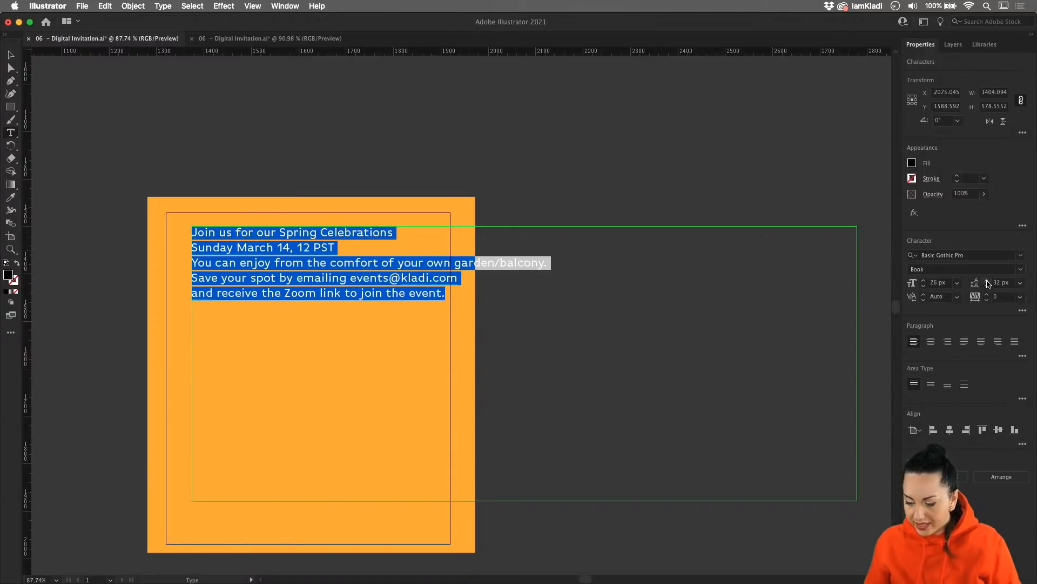
{"action": "left_click", "coordinate": [988, 281]}
{"action": "left_click", "coordinate": [988, 285]}
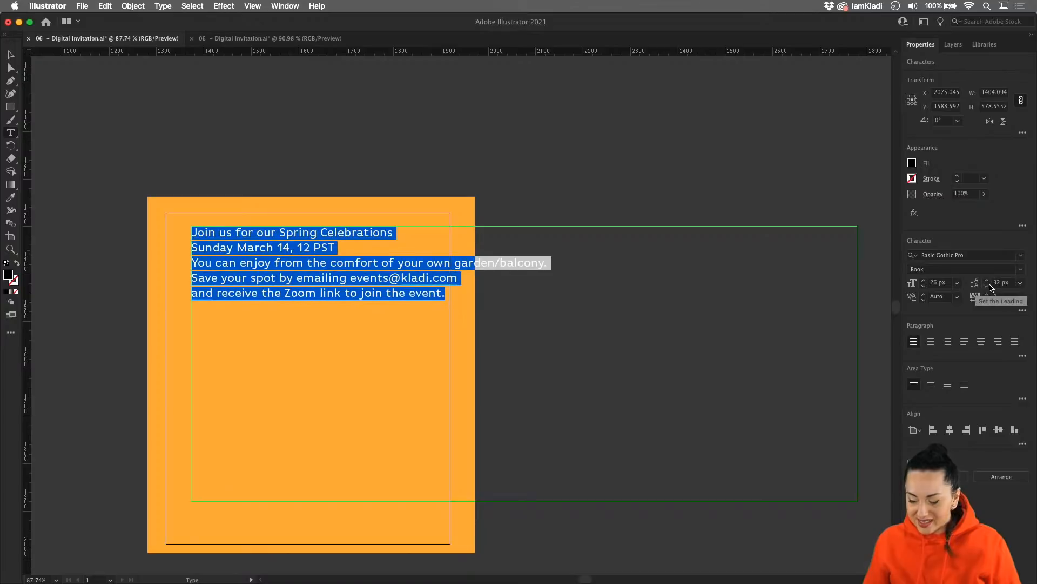
{"action": "left_click", "coordinate": [989, 286]}
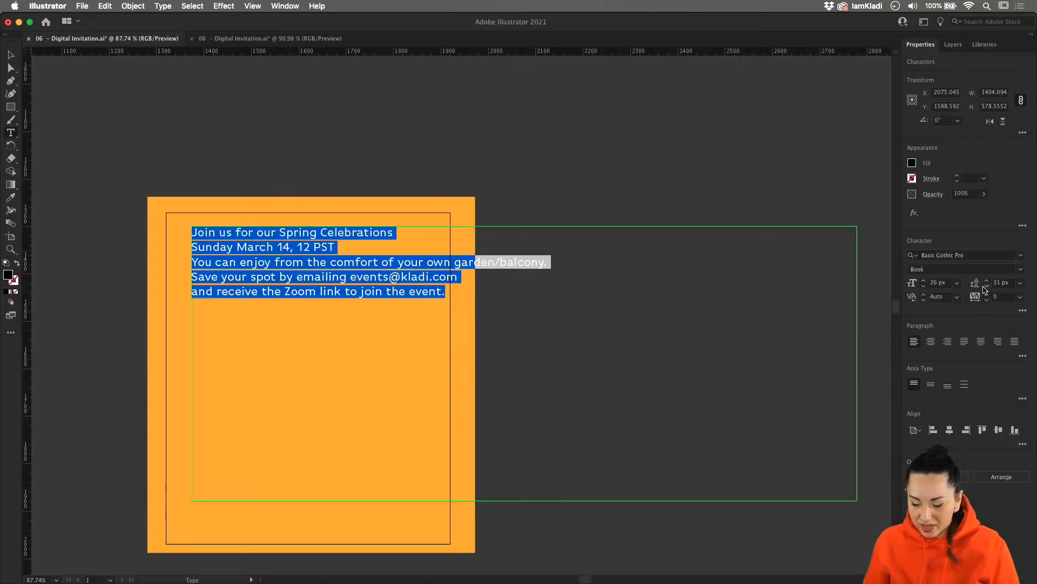
{"action": "left_click", "coordinate": [986, 287]}
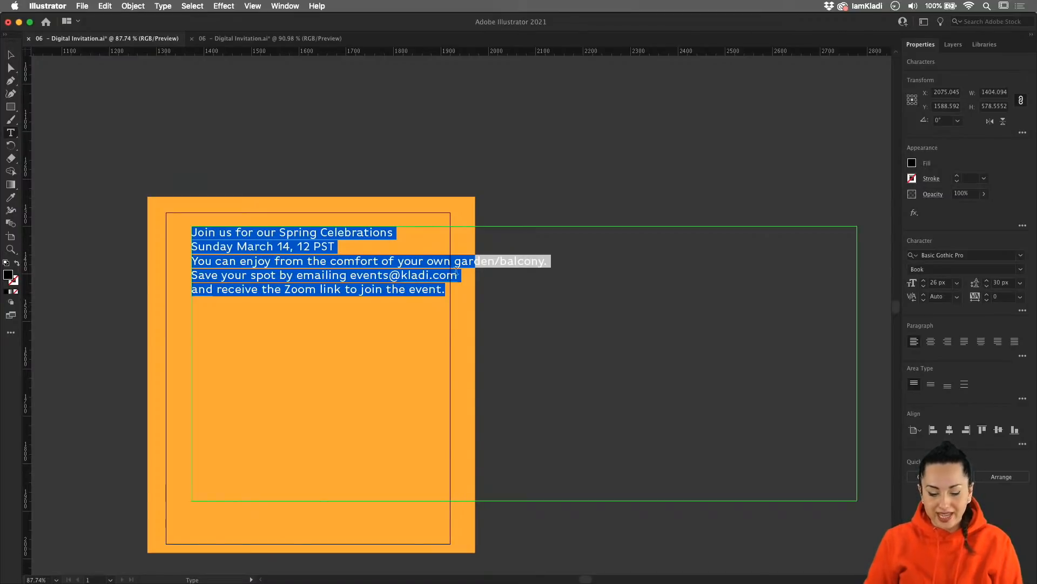
Create a paragraph style from the selected event text and name it "Body copy"
{"action": "scroll", "coordinate": [329, 291], "scroll_direction": "up", "scroll_amount": 6}
{"action": "scroll", "coordinate": [330, 291], "scroll_direction": "left", "scroll_amount": 2}
{"action": "scroll", "coordinate": [329, 291], "scroll_direction": "down", "scroll_amount": 1}
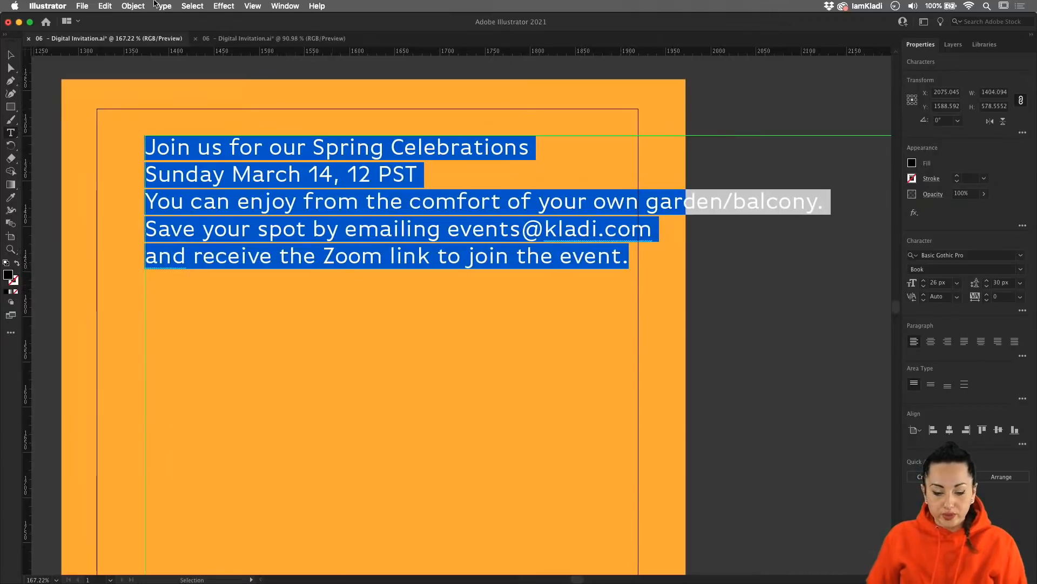
{"action": "left_click", "coordinate": [282, 6]}
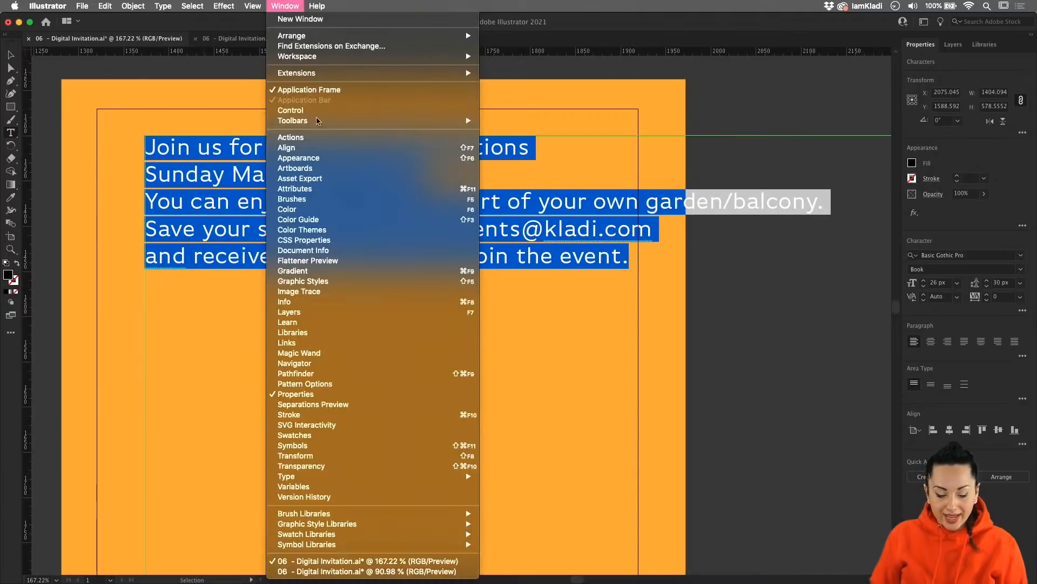
{"action": "mouse_move", "coordinate": [422, 476]}
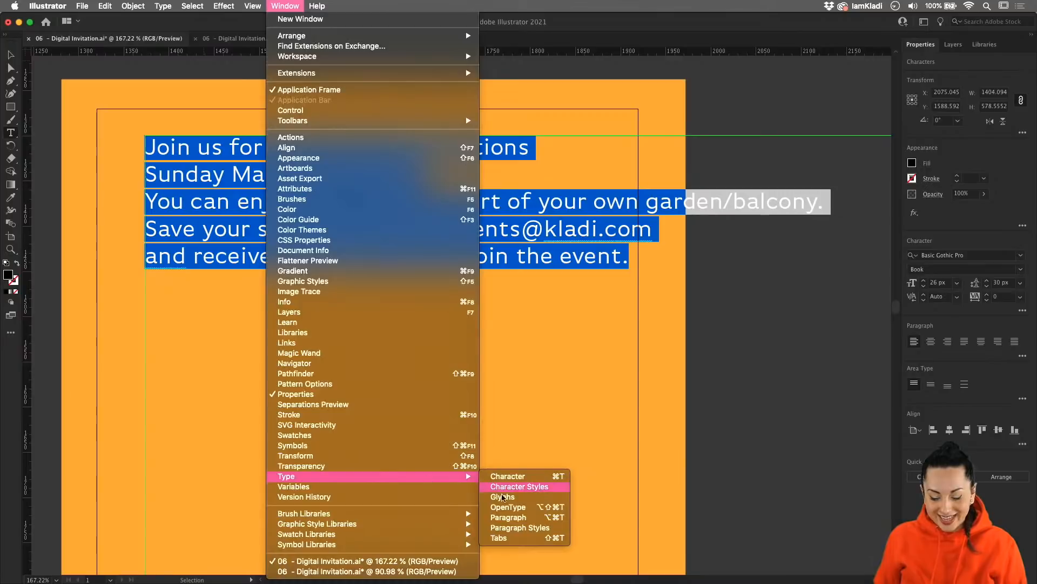
{"action": "left_click", "coordinate": [542, 529]}
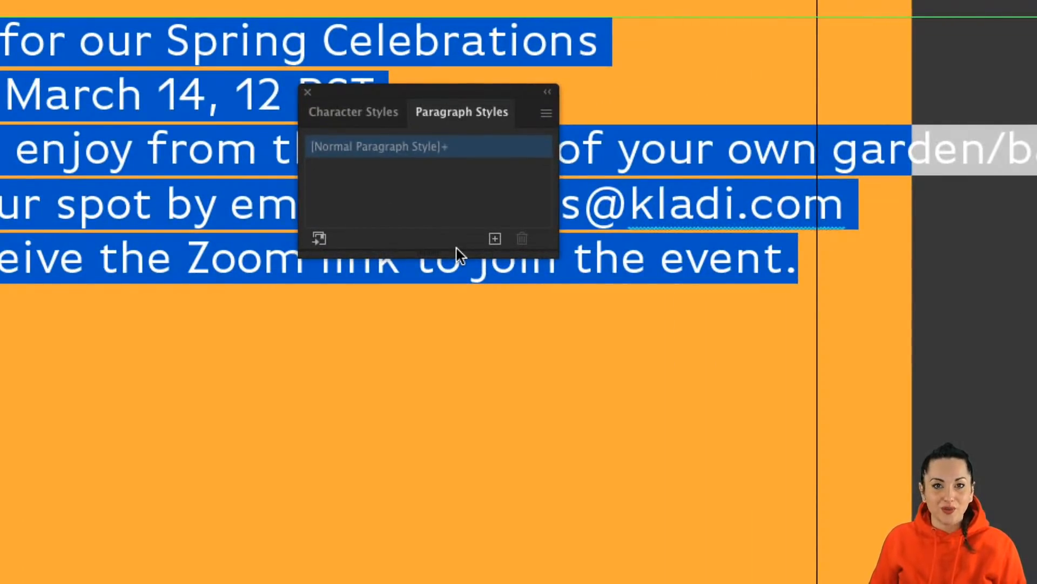
{"action": "left_click", "coordinate": [495, 239]}
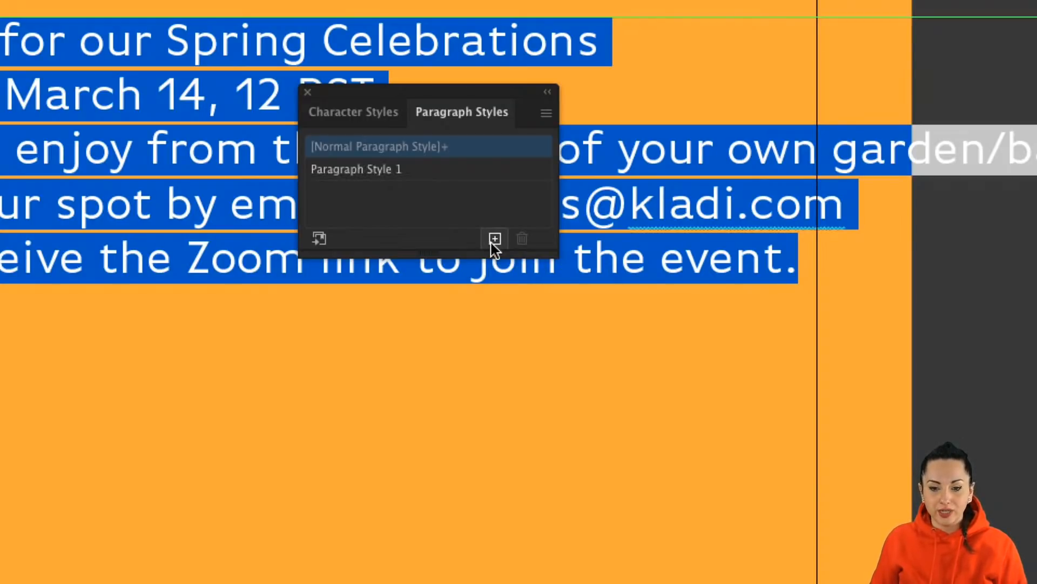
{"action": "left_click", "coordinate": [463, 169]}
{"action": "double_click", "coordinate": [463, 169]}
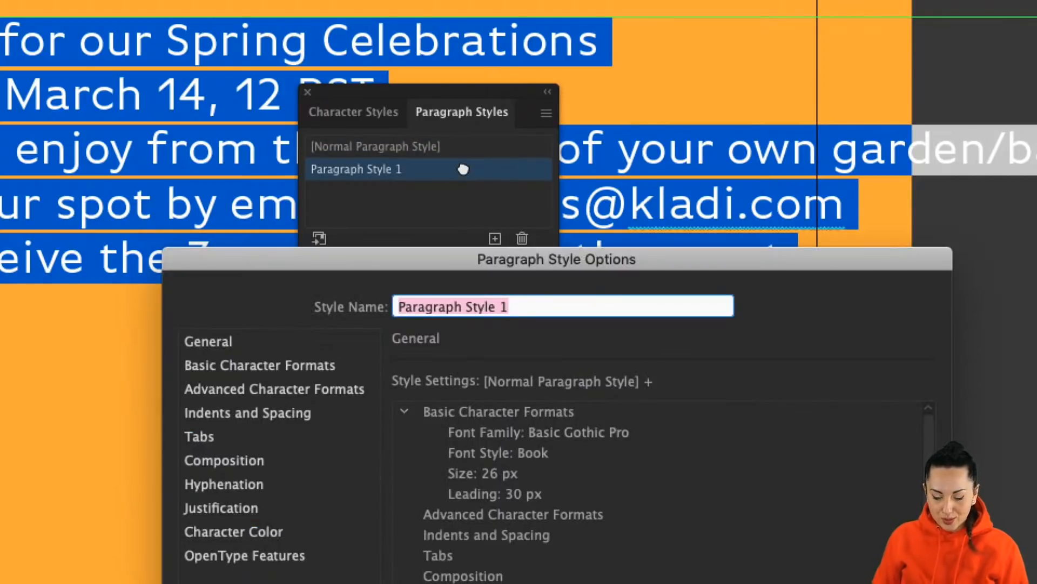
{"action": "type", "text": "Body co"}
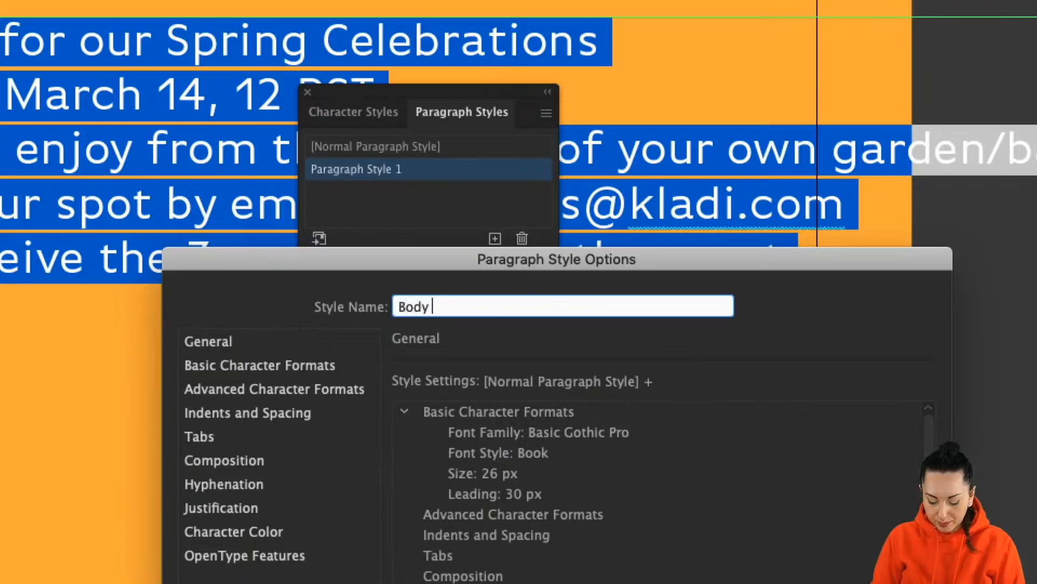
{"action": "type", "text": "py"}
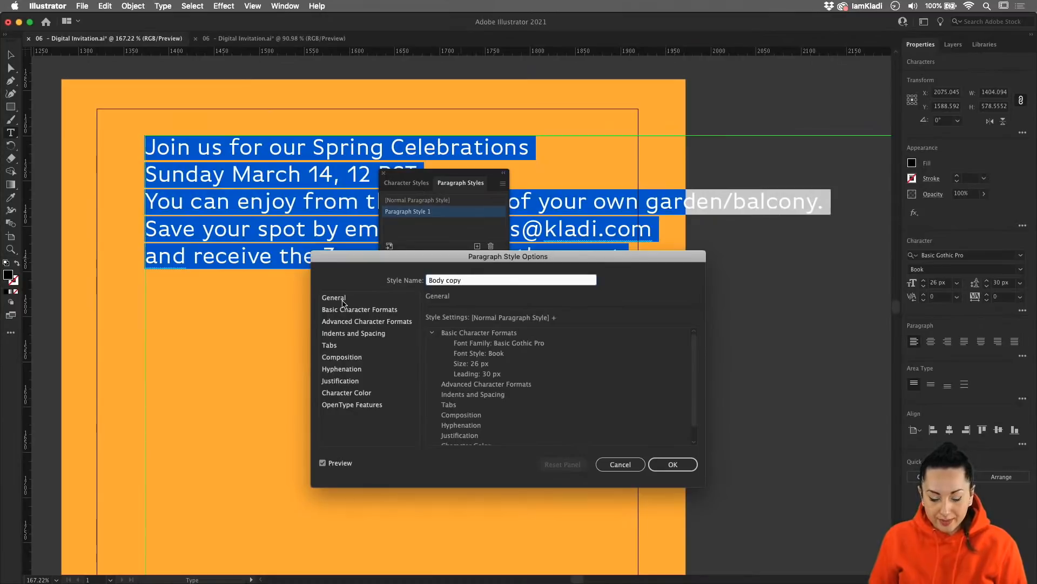
Set the Body copy style's alignment to Center and compare the text with the preview off and on
{"action": "left_click", "coordinate": [349, 311]}
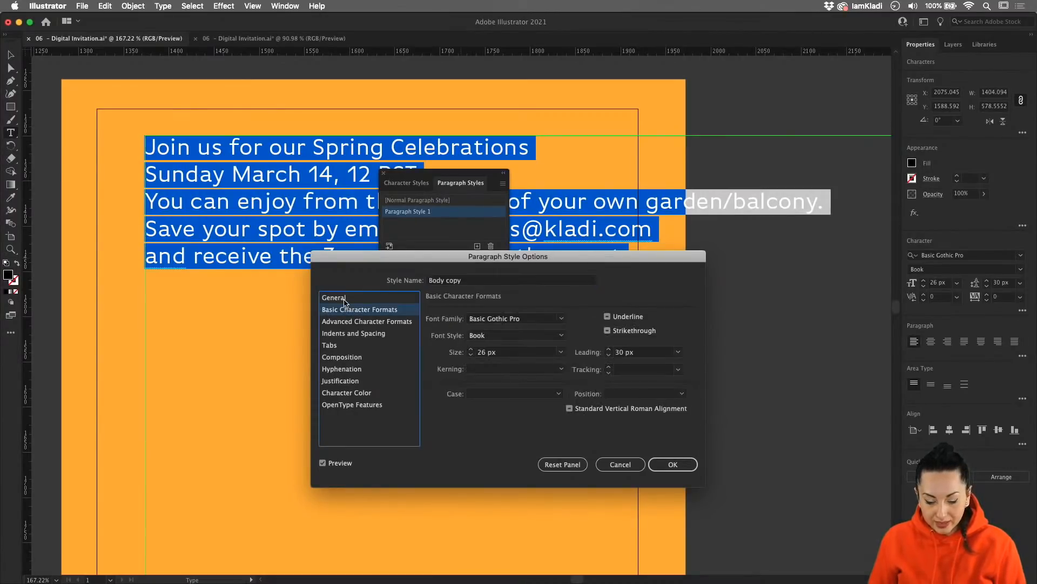
{"action": "left_click", "coordinate": [355, 328]}
{"action": "left_click", "coordinate": [503, 319]}
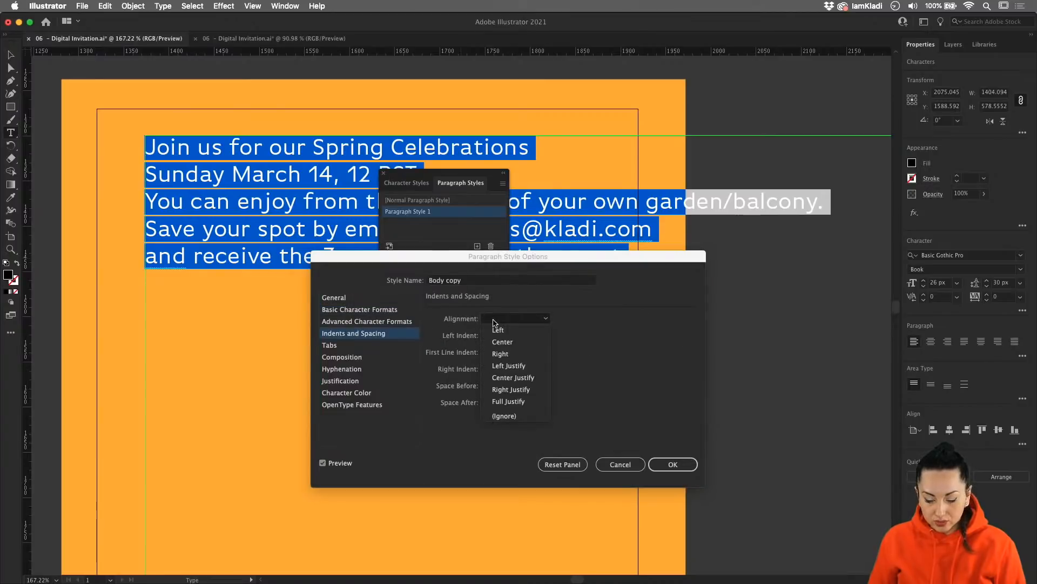
{"action": "left_click", "coordinate": [508, 344]}
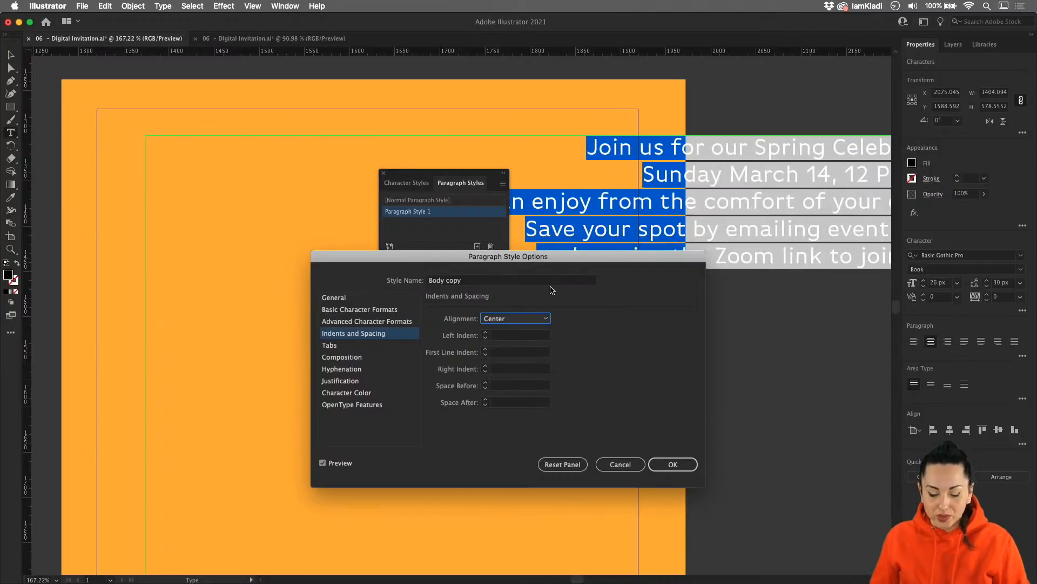
{"action": "left_click", "coordinate": [323, 463]}
{"action": "left_click", "coordinate": [323, 463]}
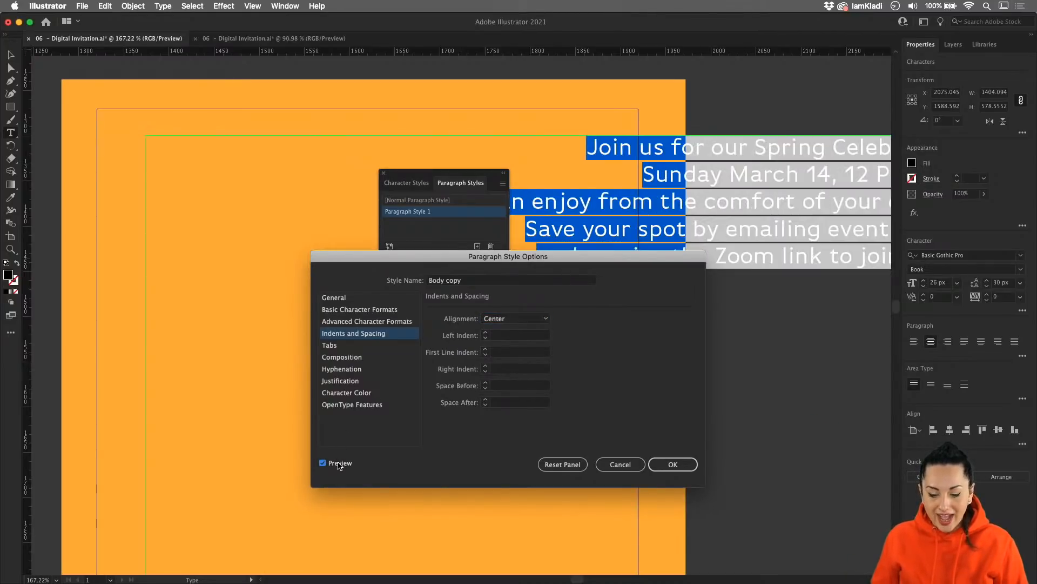
{"action": "left_click", "coordinate": [339, 466]}
{"action": "left_click", "coordinate": [339, 465]}
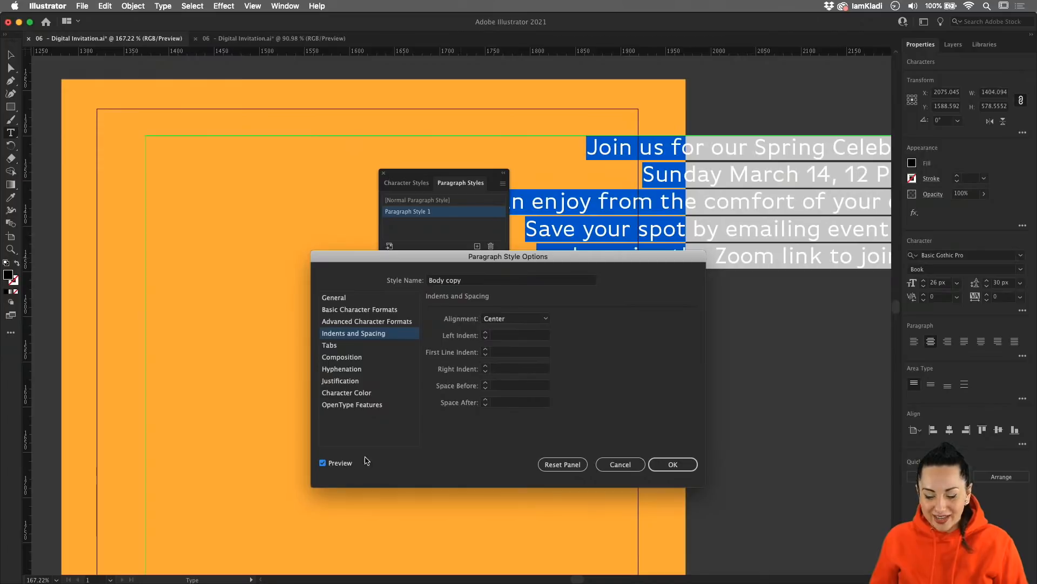
Give the Body copy style 4 pt of space before and 4 pt after each paragraph, and accept the style options
{"action": "left_click", "coordinate": [485, 383]}
{"action": "left_click", "coordinate": [485, 383]}
{"action": "left_click", "coordinate": [486, 382]}
{"action": "left_click", "coordinate": [486, 382]}
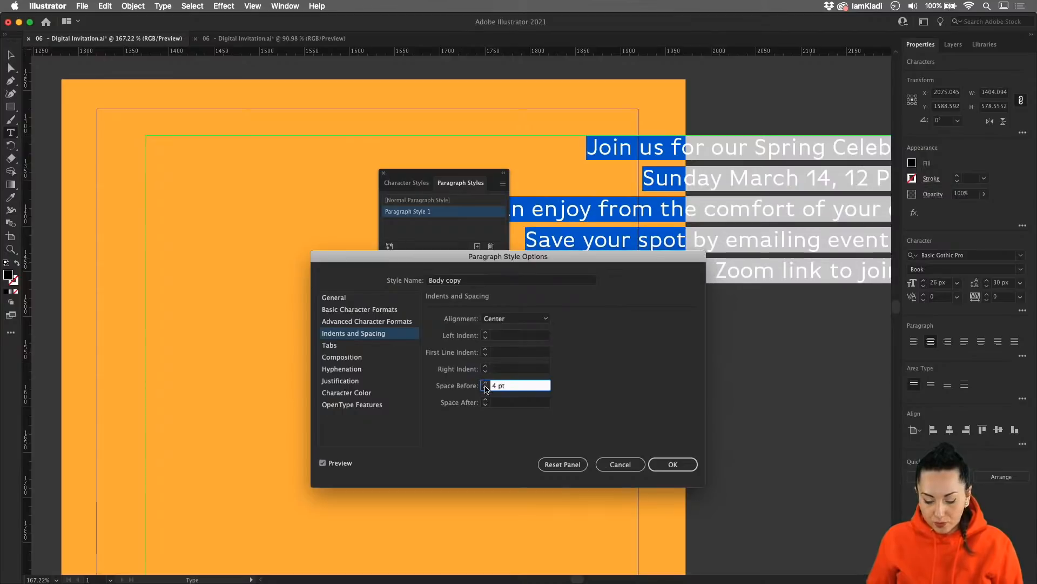
{"action": "left_click", "coordinate": [486, 400]}
{"action": "left_click", "coordinate": [486, 400]}
{"action": "left_click", "coordinate": [486, 399]}
{"action": "left_click", "coordinate": [486, 400]}
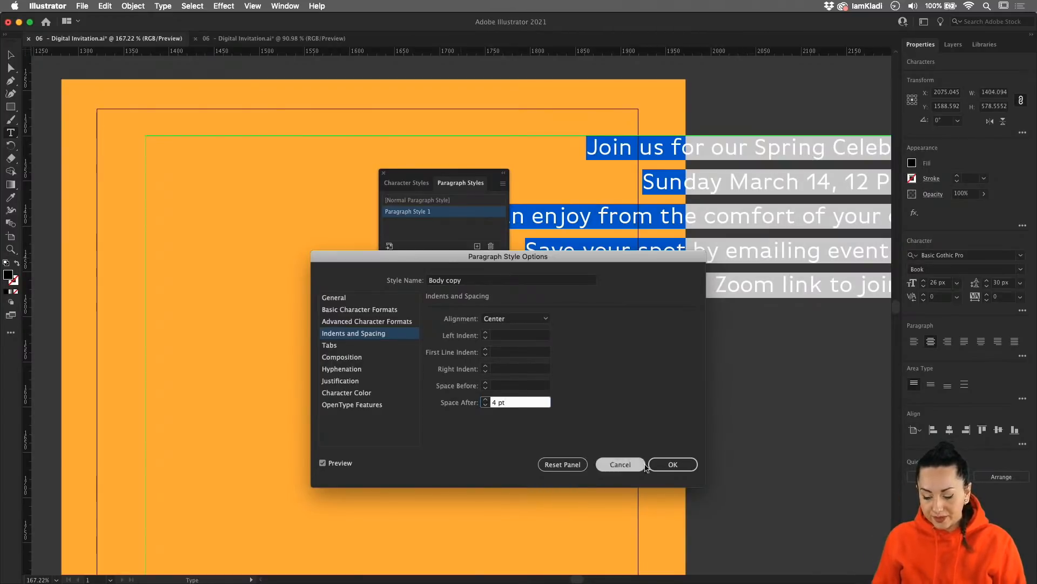
{"action": "left_click", "coordinate": [672, 464]}
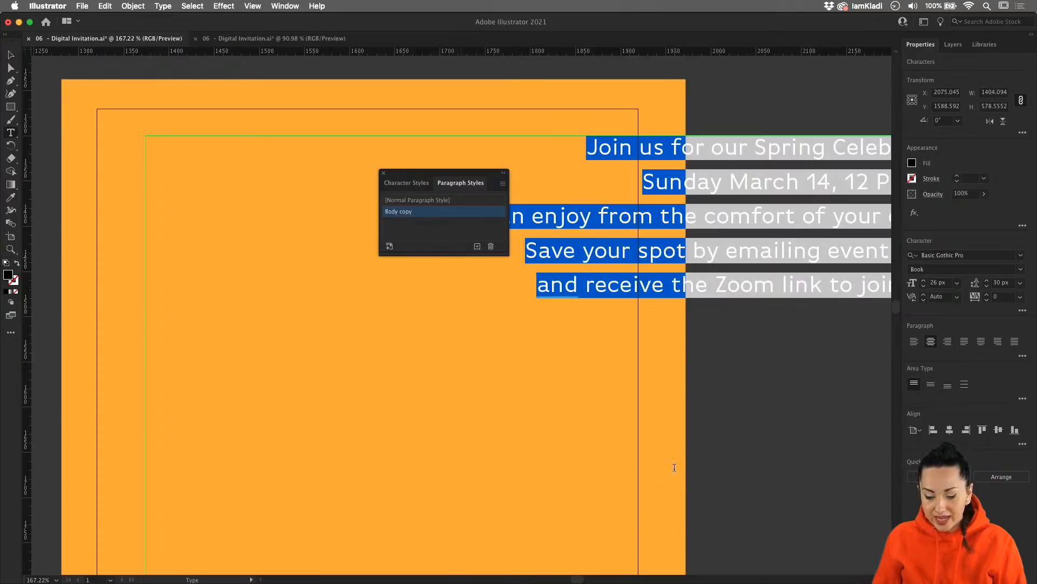
Finish editing the text and move the centred text block over the orange invitation background
{"action": "key", "text": "Escape"}
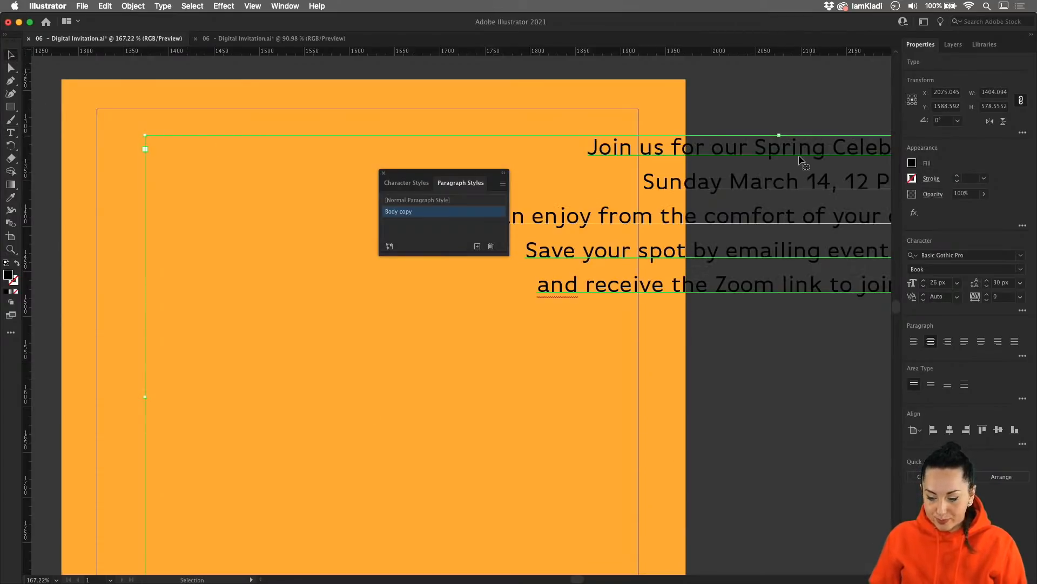
{"action": "left_click_drag", "start_coordinate": [714, 212], "coordinate": [455, 282]}
{"action": "scroll", "coordinate": [455, 282], "scroll_direction": "down", "scroll_amount": 3}
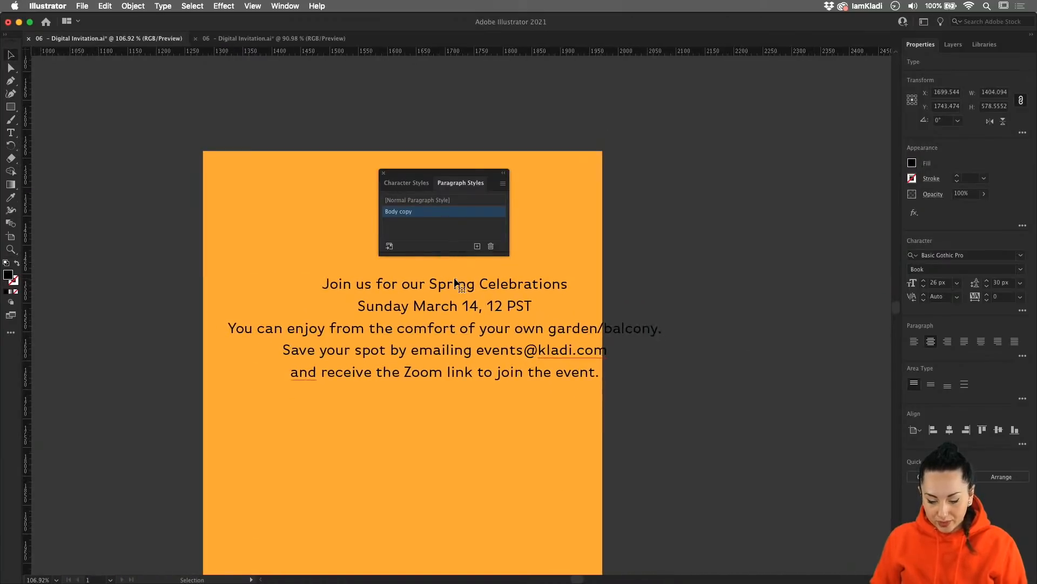
Split the first line before "Spring Celebrations" with a paragraph break so the title forms its own paragraph
{"action": "key", "text": "t"}
{"action": "left_click", "coordinate": [430, 282]}
{"action": "key", "text": "shift+Return"}
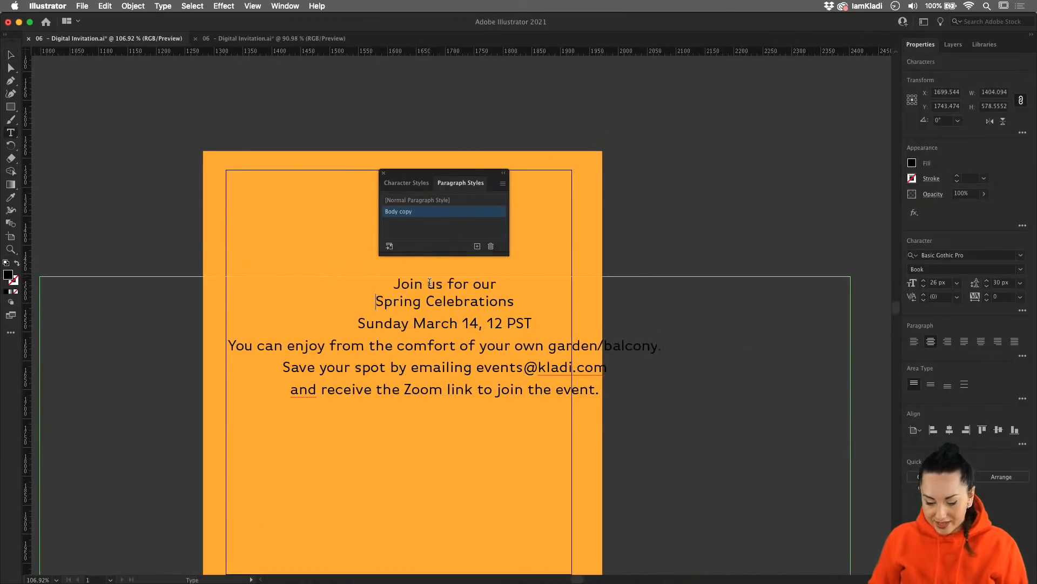
{"action": "double_click", "coordinate": [423, 322]}
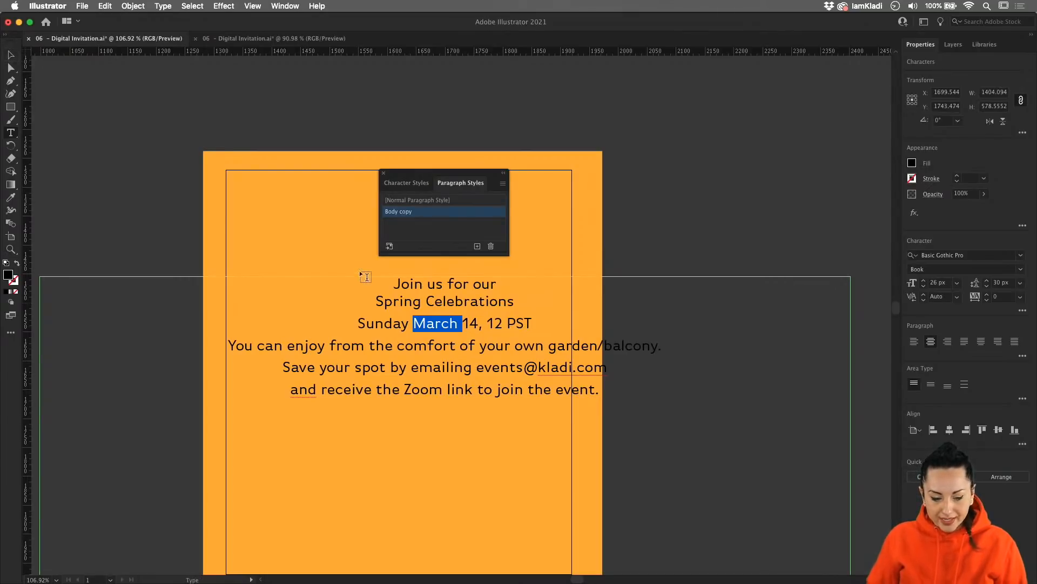
{"action": "triple_click", "coordinate": [418, 303]}
{"action": "left_click", "coordinate": [418, 303]}
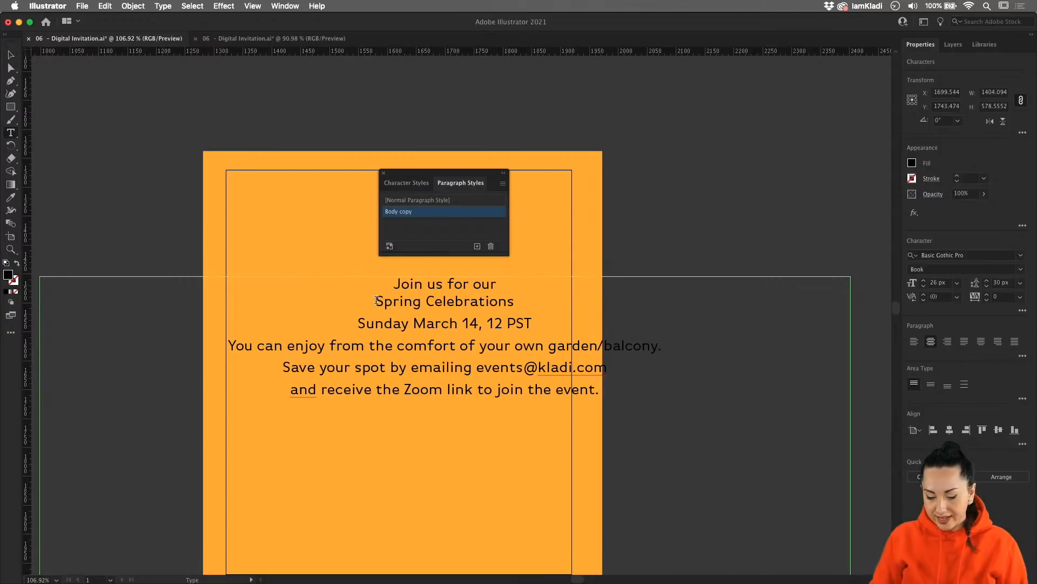
{"action": "key", "text": "BackSpace"}
{"action": "key", "text": "Return"}
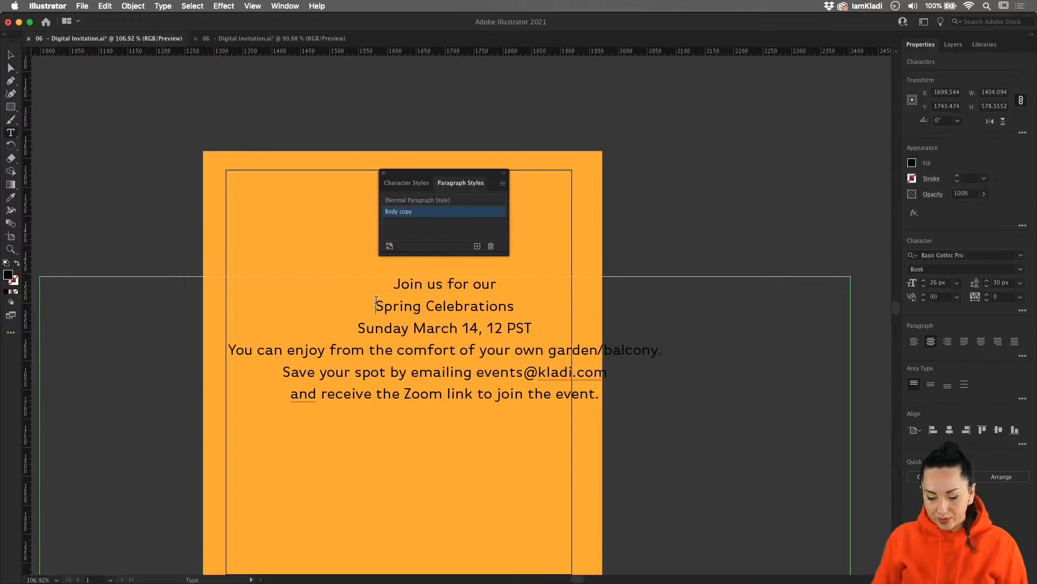
Create a new paragraph style from the "Spring Celebrations" line and name it TITLE
{"action": "triple_click", "coordinate": [433, 309]}
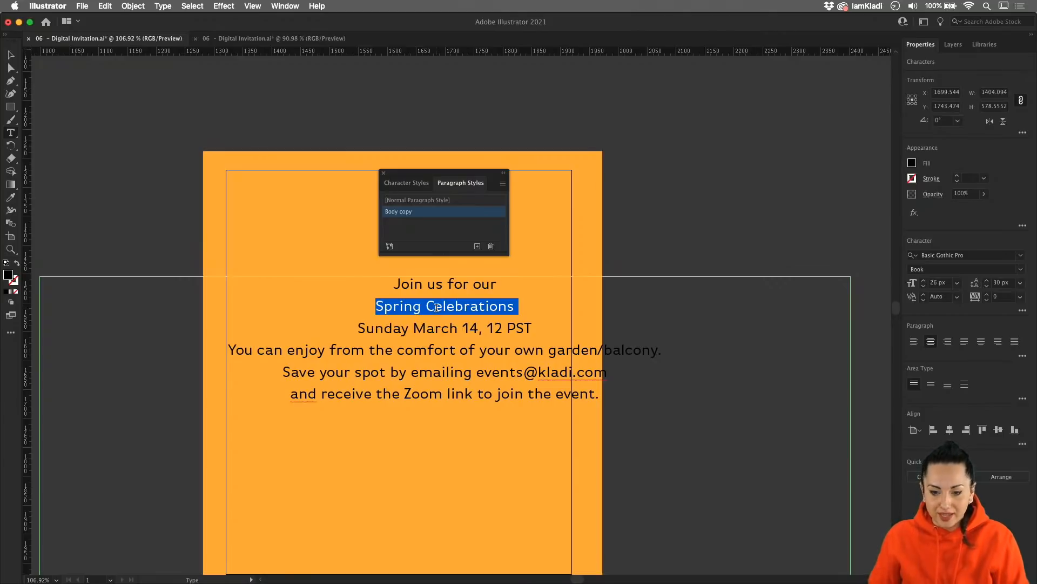
{"action": "left_click", "coordinate": [478, 246]}
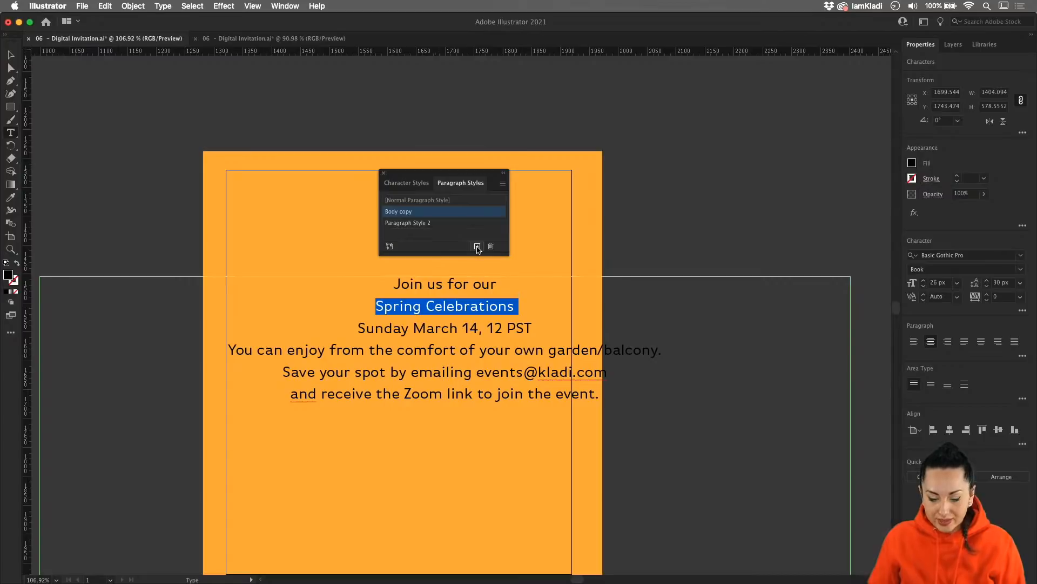
{"action": "double_click", "coordinate": [440, 224]}
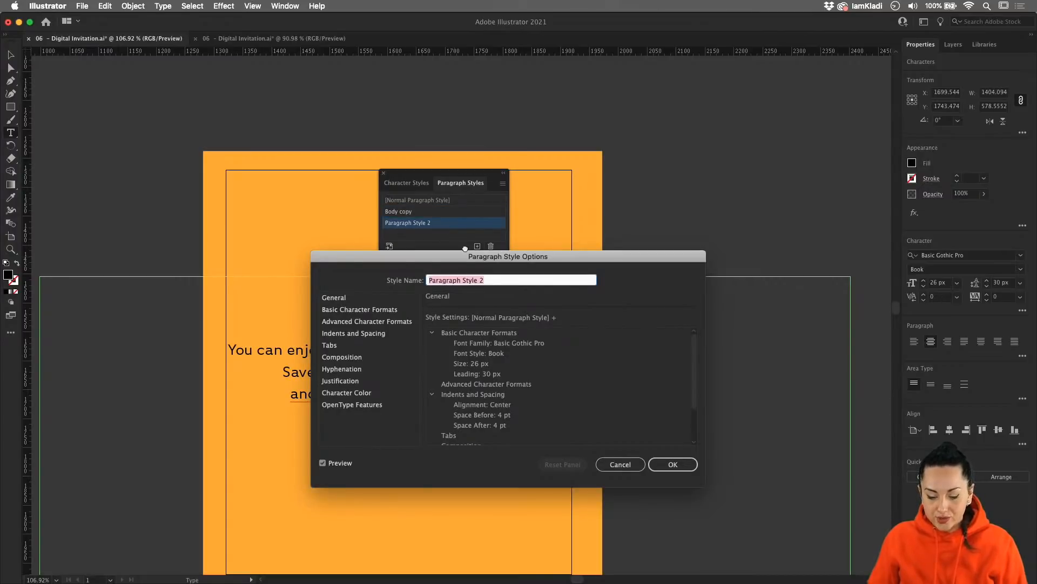
{"action": "left_click_drag", "start_coordinate": [469, 262], "coordinate": [700, 118]}
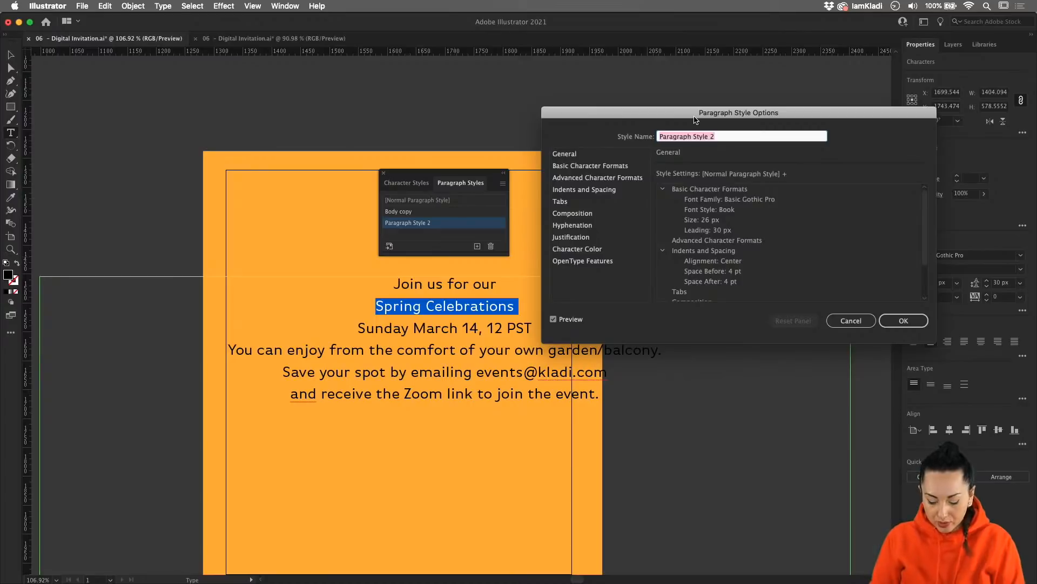
{"action": "type", "text": "Ti"}
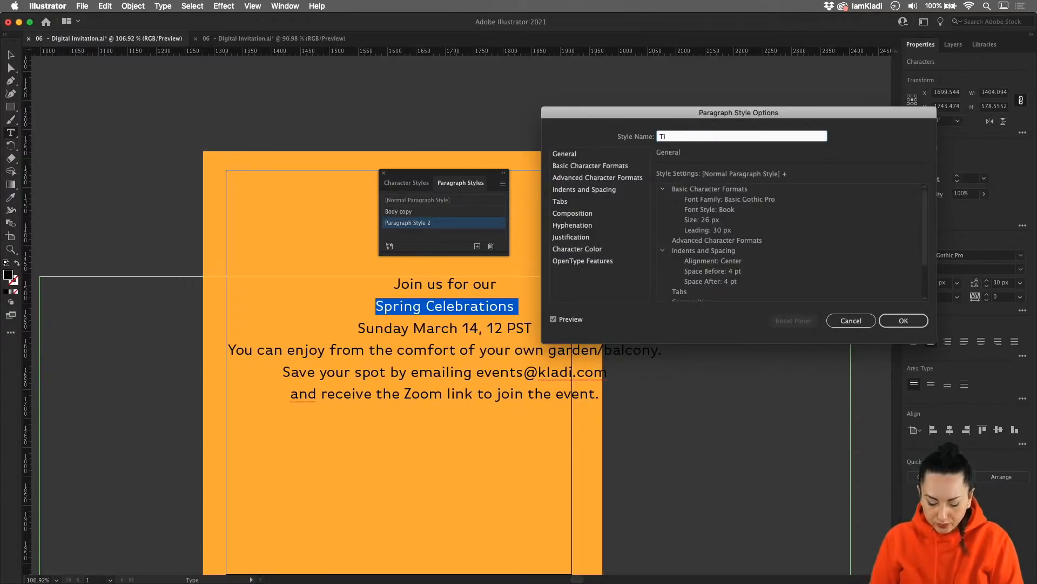
{"action": "type", "text": "TLE"}
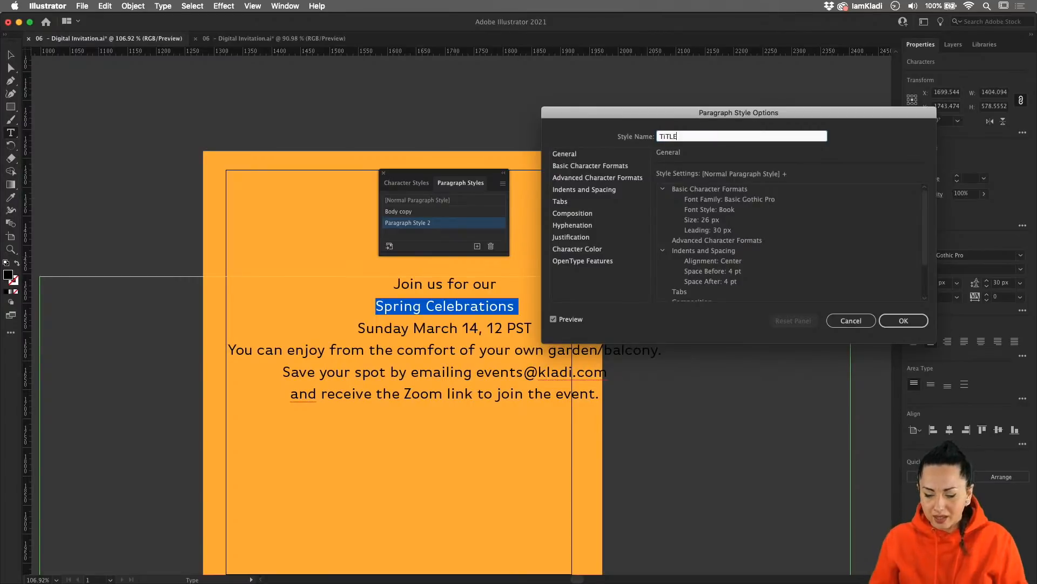
Set the TITLE style's font family to Lust Script with the Regular font style
{"action": "left_click", "coordinate": [592, 167]}
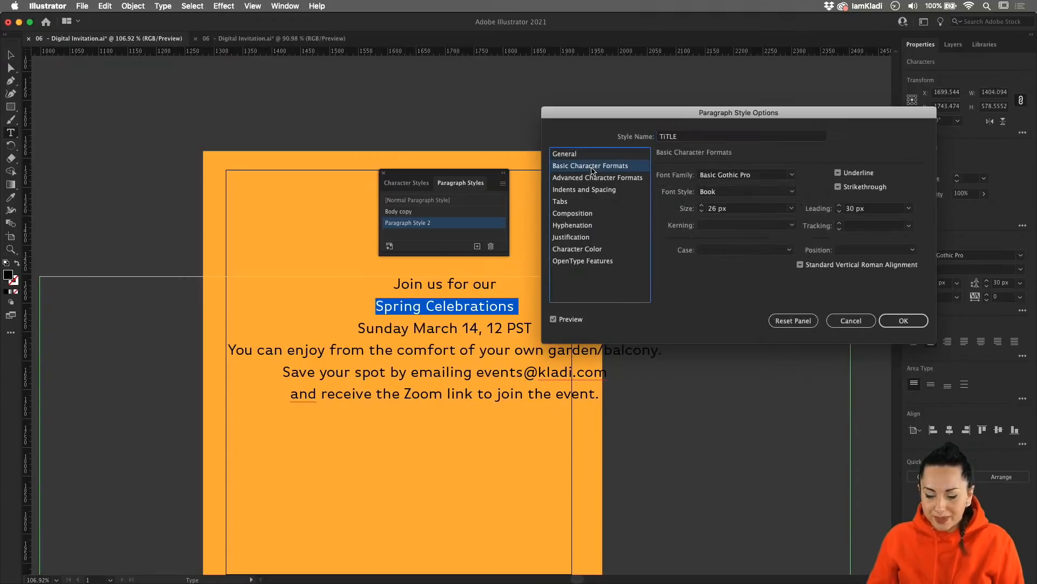
{"action": "left_click", "coordinate": [716, 176]}
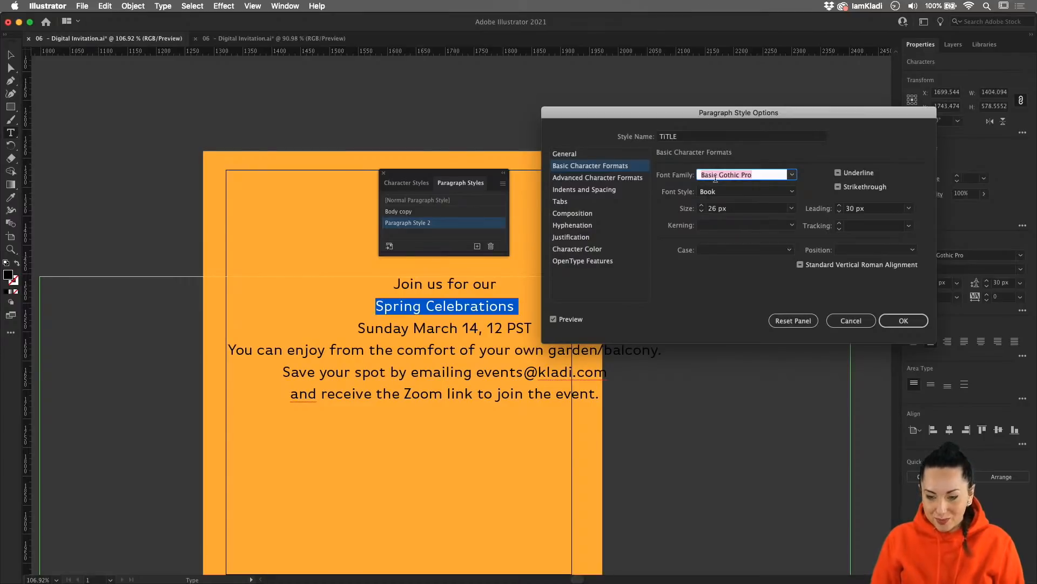
{"action": "type", "text": "Lust Script"}
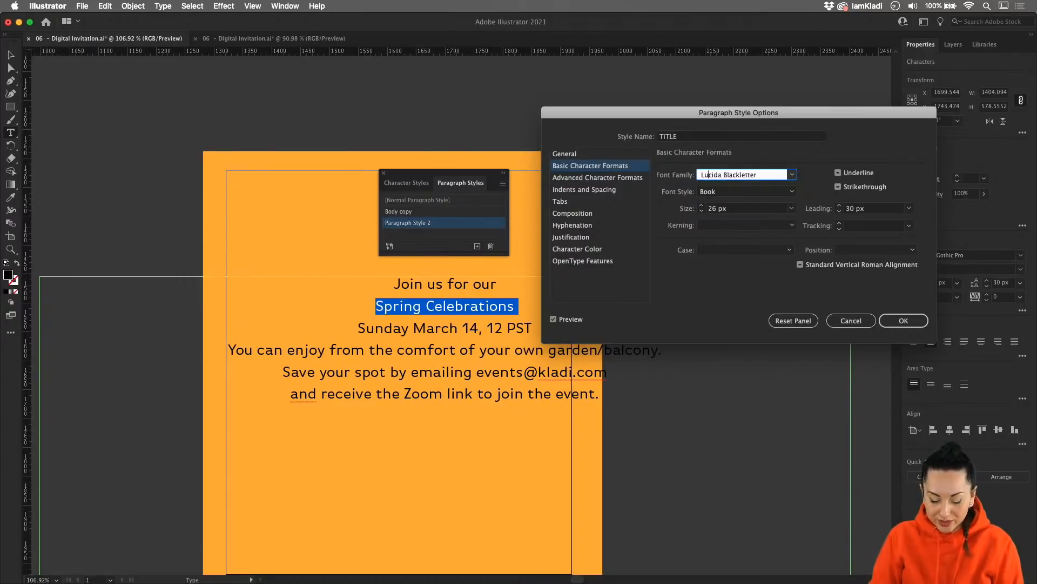
{"action": "key", "text": "Tab"}
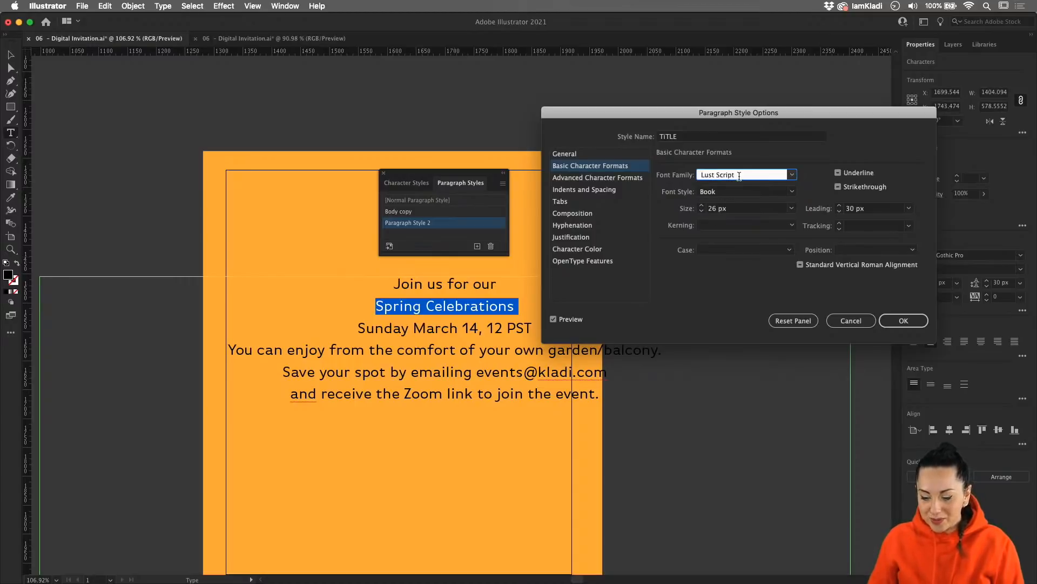
{"action": "left_click", "coordinate": [746, 194]}
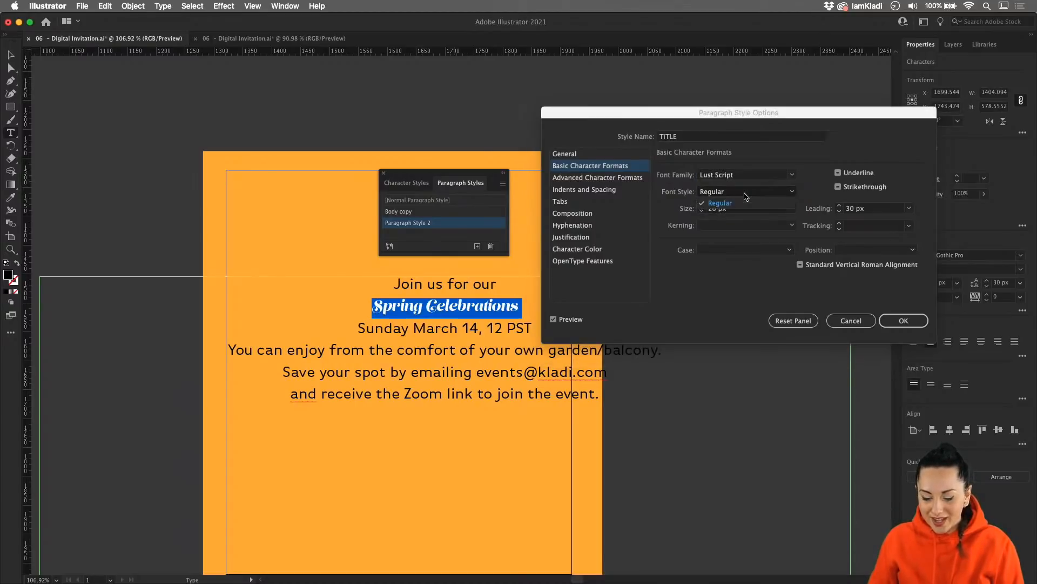
{"action": "left_click", "coordinate": [713, 204]}
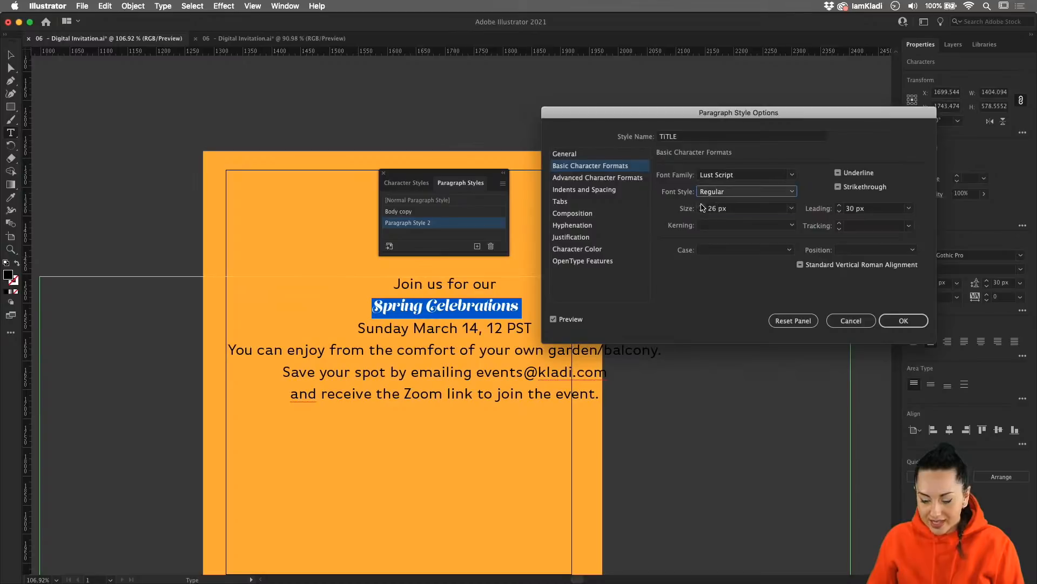
Increase the TITLE style's font size to 60 px and uncover the whole title on the artboard
{"action": "left_click", "coordinate": [701, 206]}
{"action": "left_click", "coordinate": [701, 205]}
{"action": "left_click", "coordinate": [701, 206]}
{"action": "left_click", "coordinate": [702, 206]}
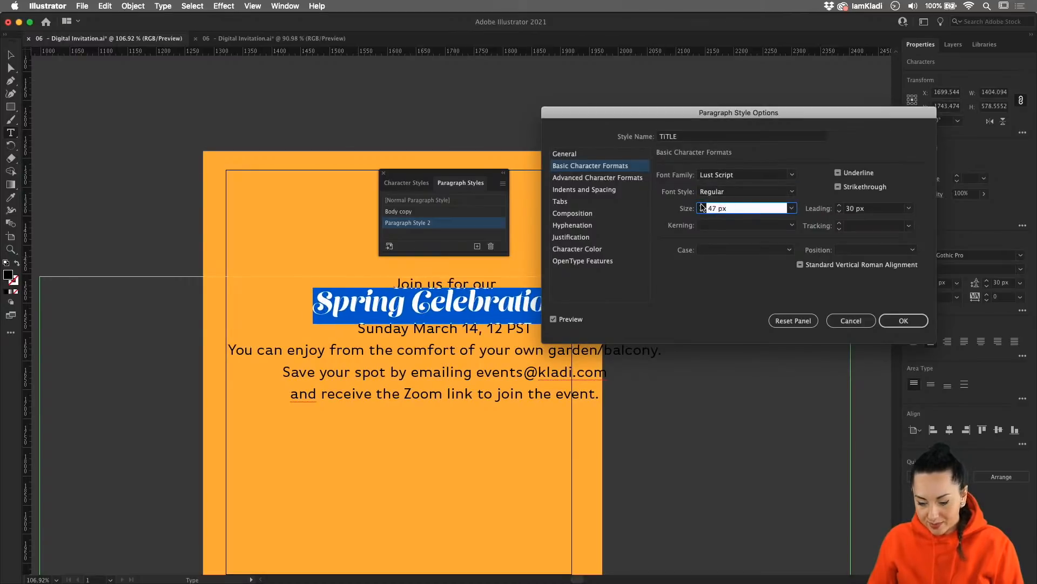
{"action": "left_click", "coordinate": [701, 206]}
{"action": "left_click", "coordinate": [702, 206]}
{"action": "left_click", "coordinate": [702, 206]}
{"action": "left_click", "coordinate": [702, 206]}
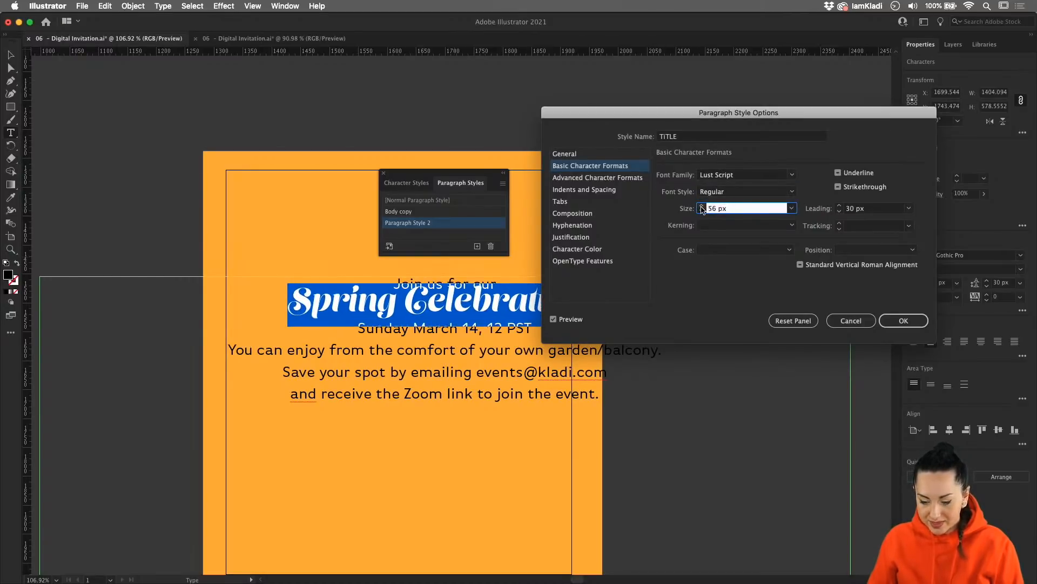
{"action": "left_click", "coordinate": [701, 206]}
{"action": "left_click", "coordinate": [701, 206]}
{"action": "left_click", "coordinate": [701, 206]}
{"action": "left_click", "coordinate": [702, 207]}
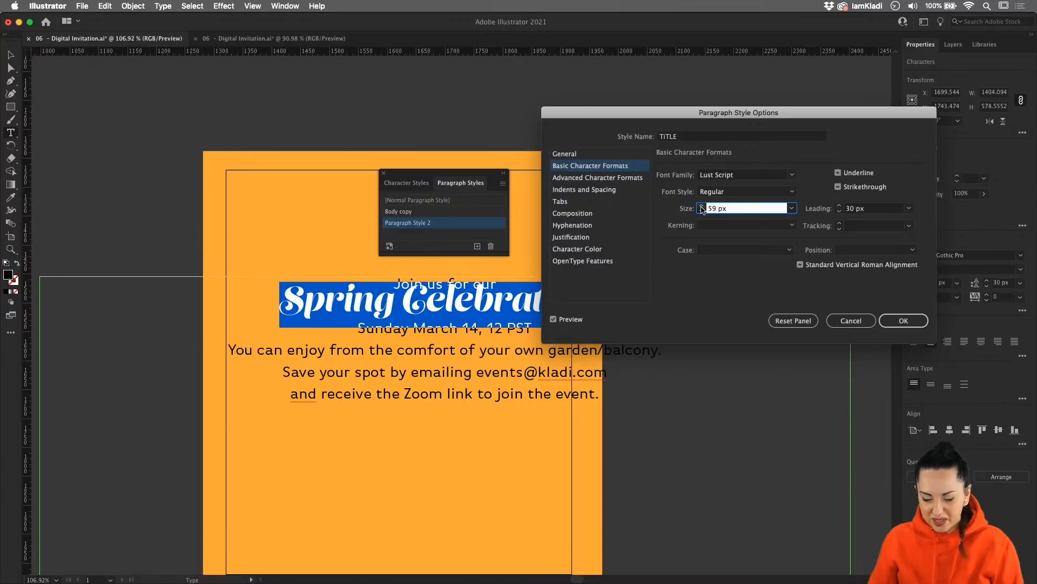
{"action": "left_click", "coordinate": [702, 206]}
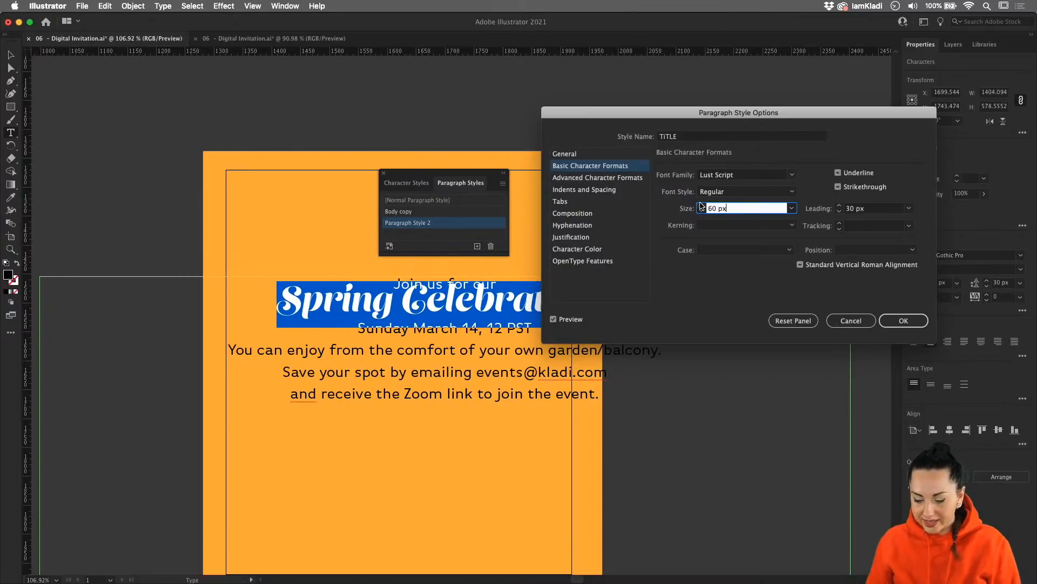
{"action": "left_click_drag", "start_coordinate": [705, 117], "coordinate": [740, 55]}
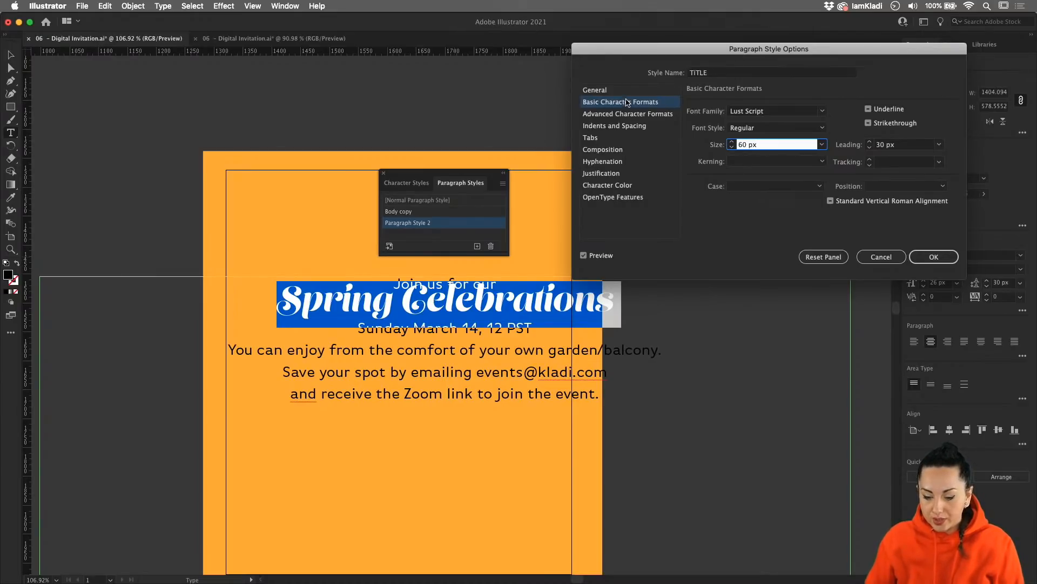
Increase the TITLE style's space before the paragraph to 40 pt
{"action": "left_click", "coordinate": [627, 130]}
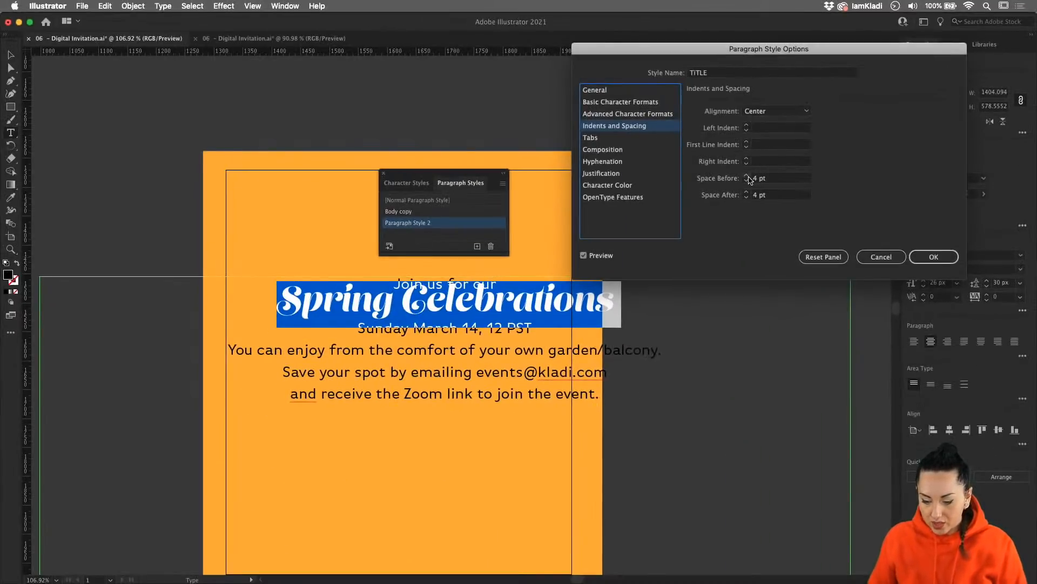
{"action": "left_click", "coordinate": [747, 175]}
{"action": "left_click", "coordinate": [747, 176]}
{"action": "left_click", "coordinate": [747, 175]}
{"action": "left_click", "coordinate": [747, 175]}
{"action": "left_click", "coordinate": [747, 175]}
{"action": "left_click", "coordinate": [747, 176]}
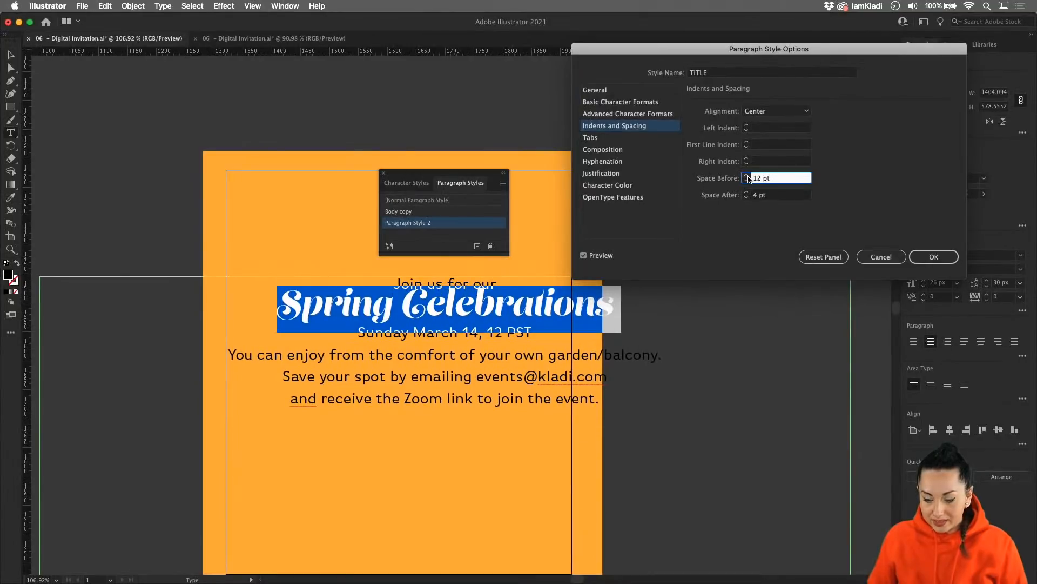
{"action": "left_click", "coordinate": [747, 175]}
{"action": "left_click", "coordinate": [746, 176]}
{"action": "left_click", "coordinate": [747, 176]}
{"action": "left_click", "coordinate": [747, 175]}
{"action": "left_click", "coordinate": [747, 175]}
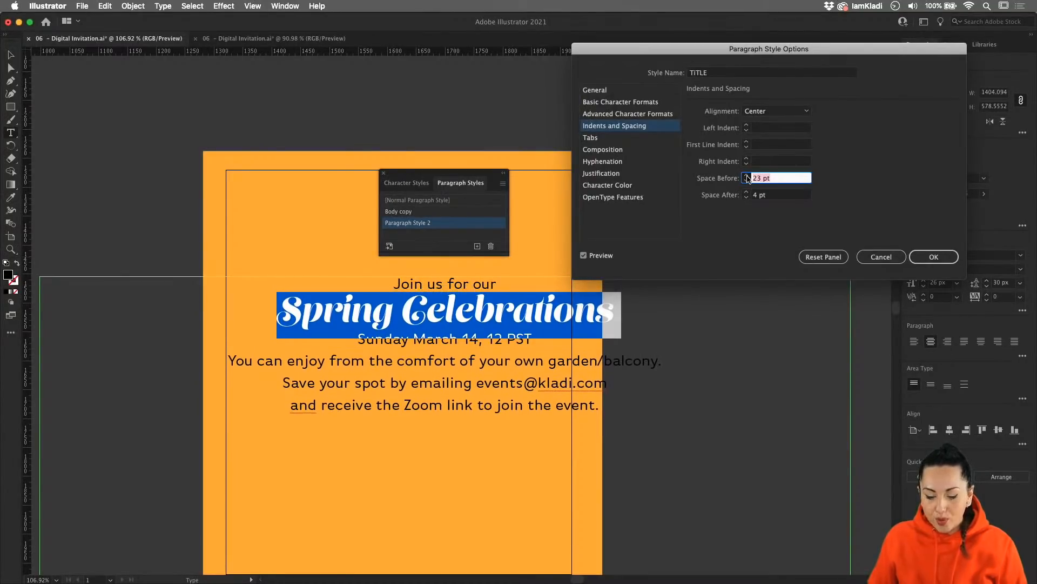
{"action": "left_click", "coordinate": [747, 176]}
{"action": "left_click", "coordinate": [747, 175]}
{"action": "left_click", "coordinate": [746, 175]}
{"action": "left_click", "coordinate": [747, 175]}
{"action": "left_click", "coordinate": [747, 176]}
{"action": "left_click", "coordinate": [747, 176]}
{"action": "left_click", "coordinate": [746, 175]}
{"action": "left_click", "coordinate": [746, 175]}
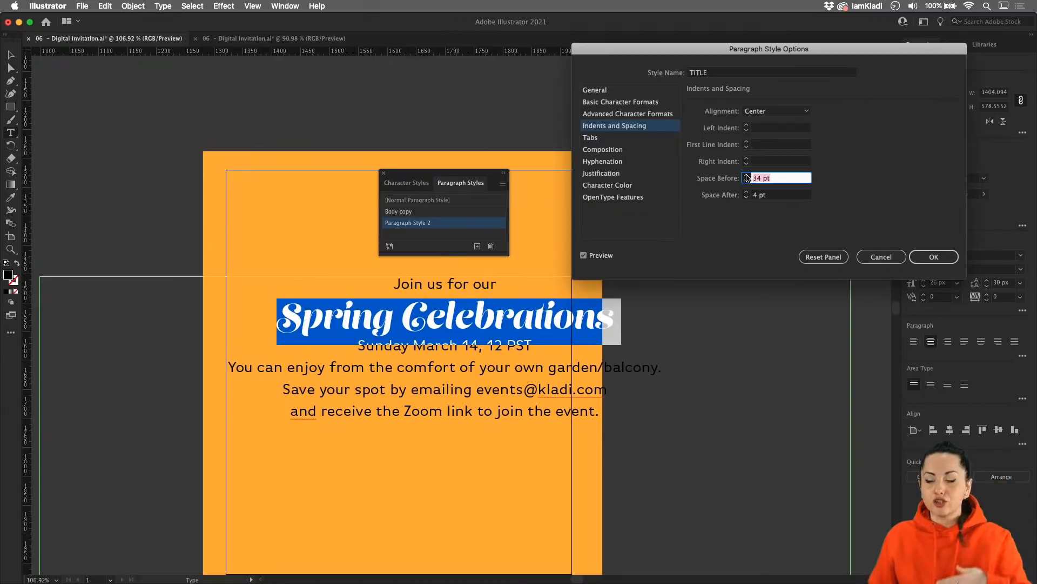
{"action": "left_click", "coordinate": [747, 175]}
{"action": "left_click", "coordinate": [746, 176]}
{"action": "left_click", "coordinate": [747, 176]}
{"action": "left_click", "coordinate": [747, 176]}
{"action": "left_click", "coordinate": [747, 176]}
{"action": "left_click", "coordinate": [746, 176]}
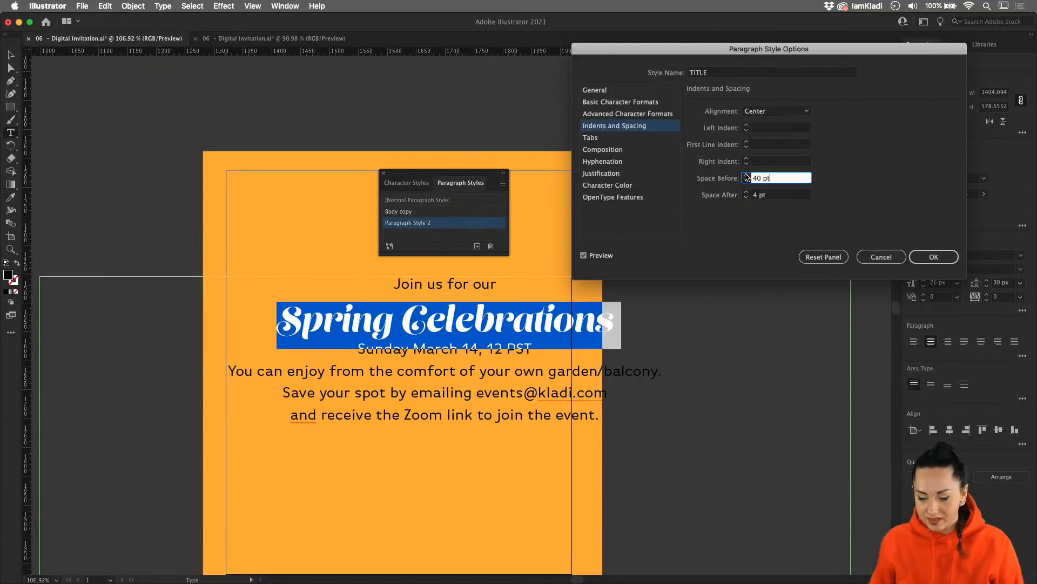
Set the TITLE style's space after the paragraph to 40 pt and accept the style options
{"action": "left_click", "coordinate": [758, 194]}
{"action": "type", "text": "0"}
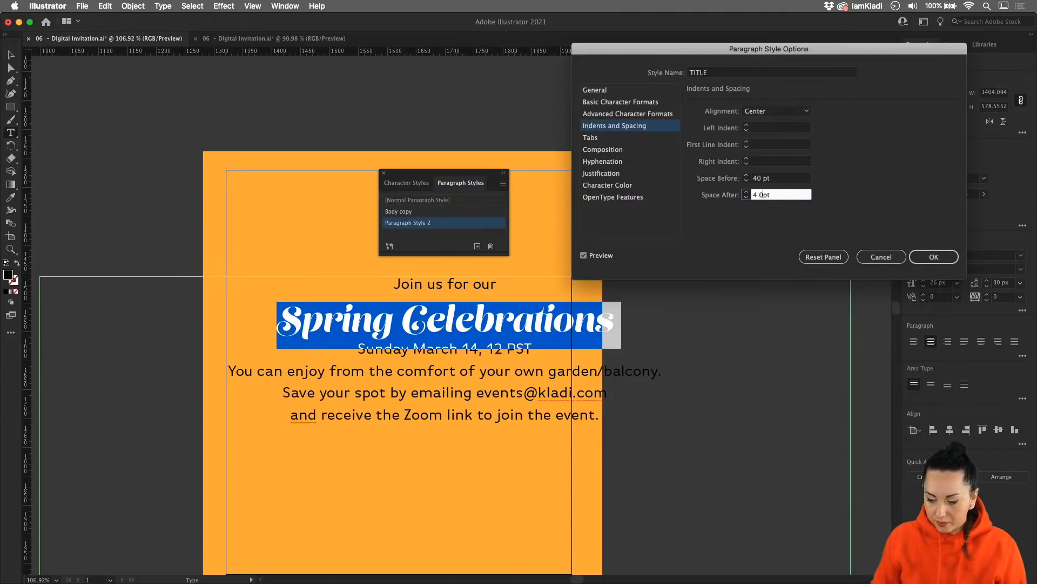
{"action": "key", "text": "BackSpace"}
{"action": "left_click", "coordinate": [796, 195]}
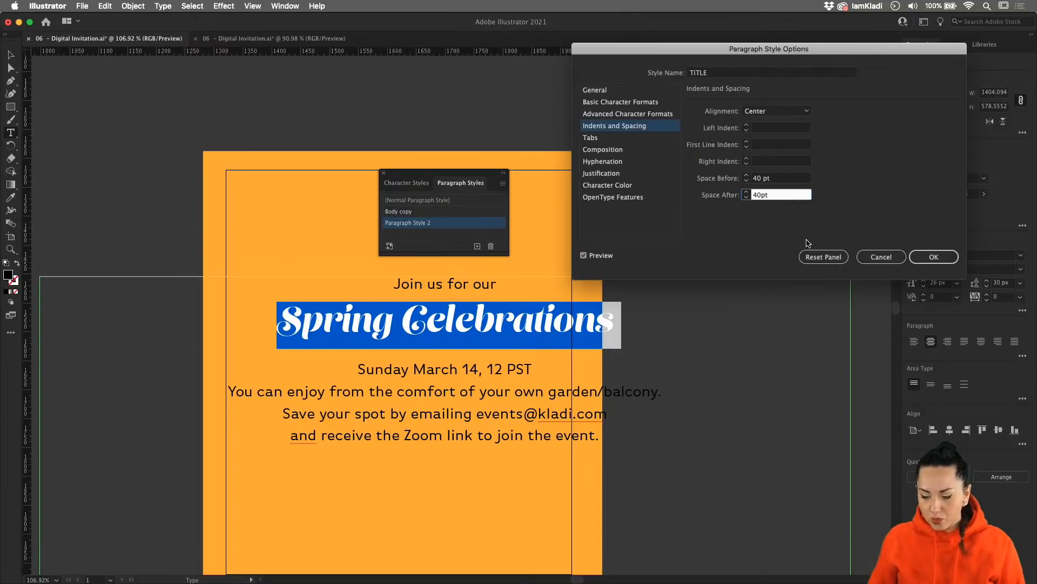
{"action": "left_click", "coordinate": [929, 257]}
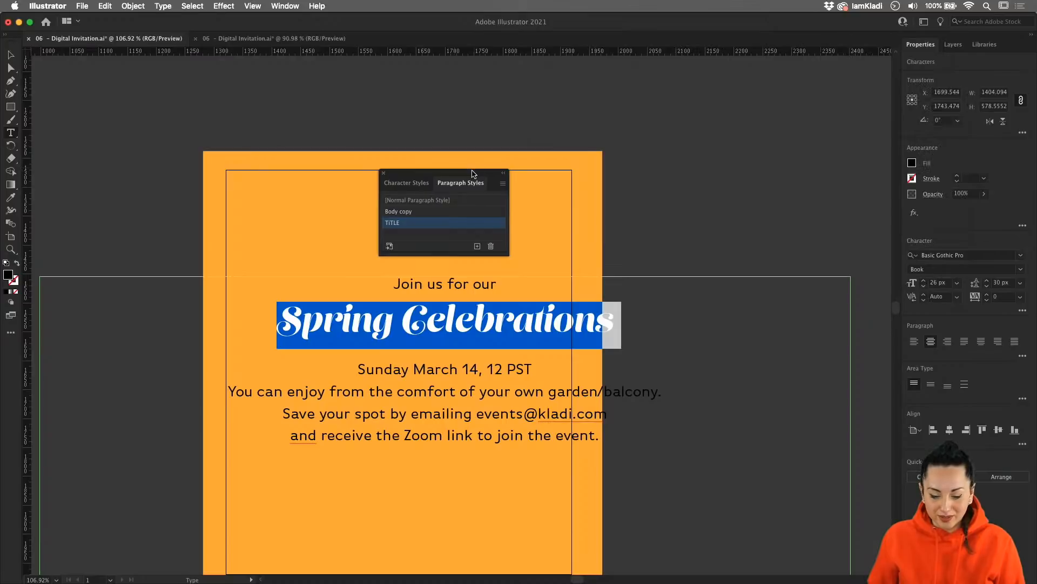
Try the TITLE style on the last two lines of the invitation text and switch them back to Body copy
{"action": "left_click_drag", "start_coordinate": [475, 170], "coordinate": [645, 80]}
{"action": "left_click", "coordinate": [380, 432]}
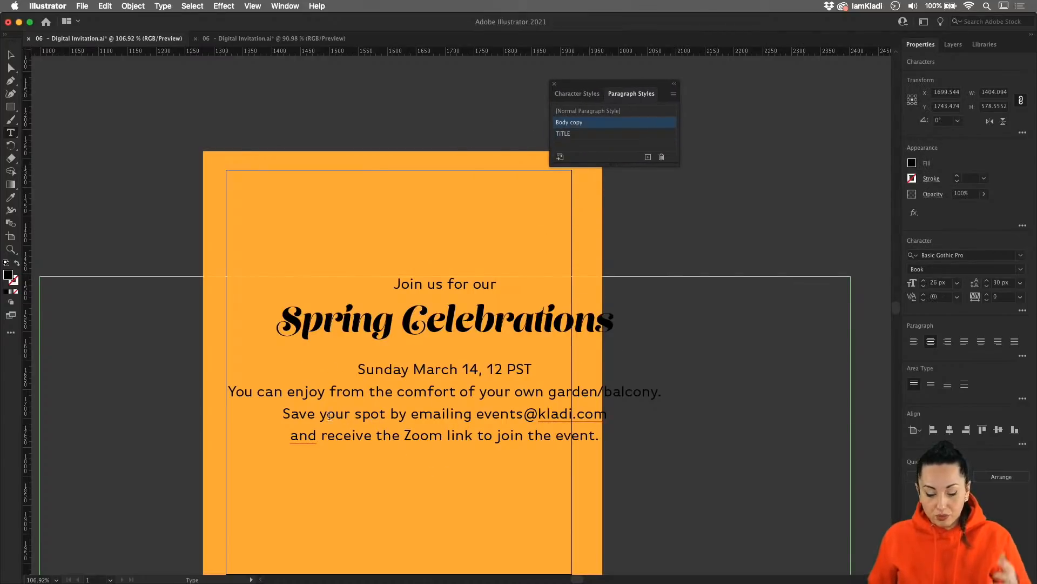
{"action": "left_click_drag", "start_coordinate": [284, 413], "coordinate": [638, 442]}
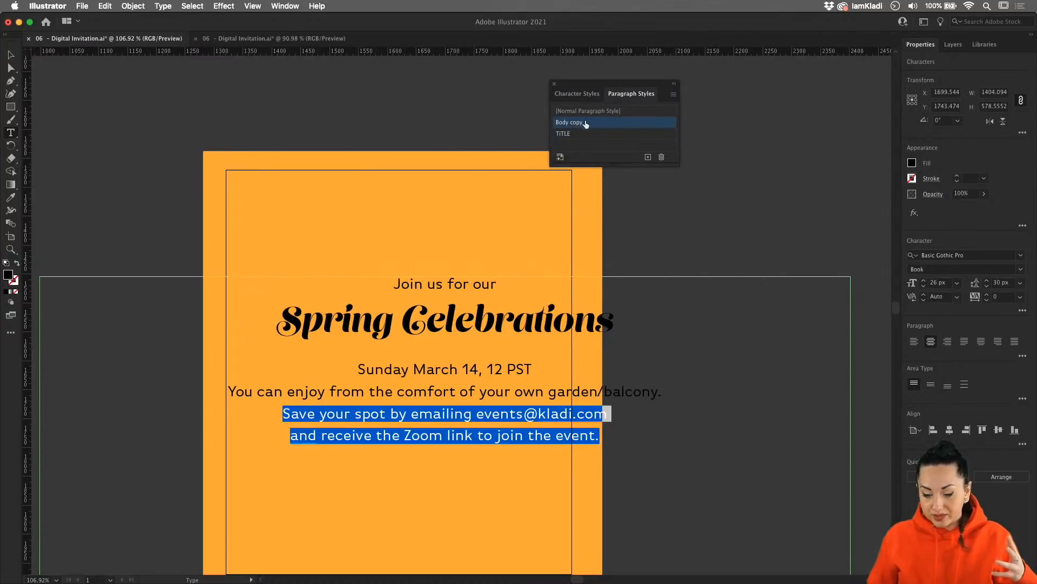
{"action": "left_click", "coordinate": [578, 134]}
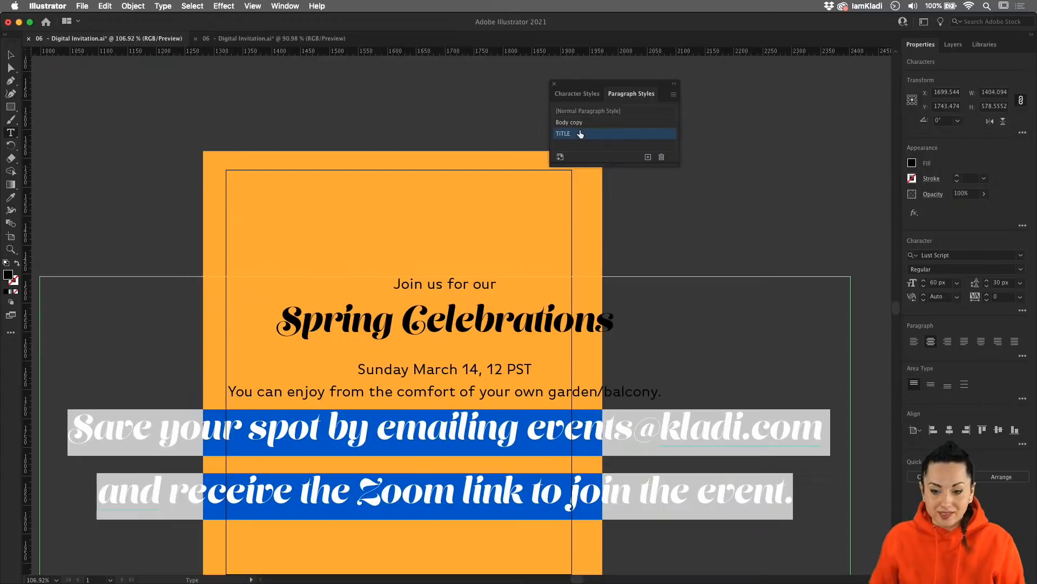
{"action": "left_click", "coordinate": [583, 123]}
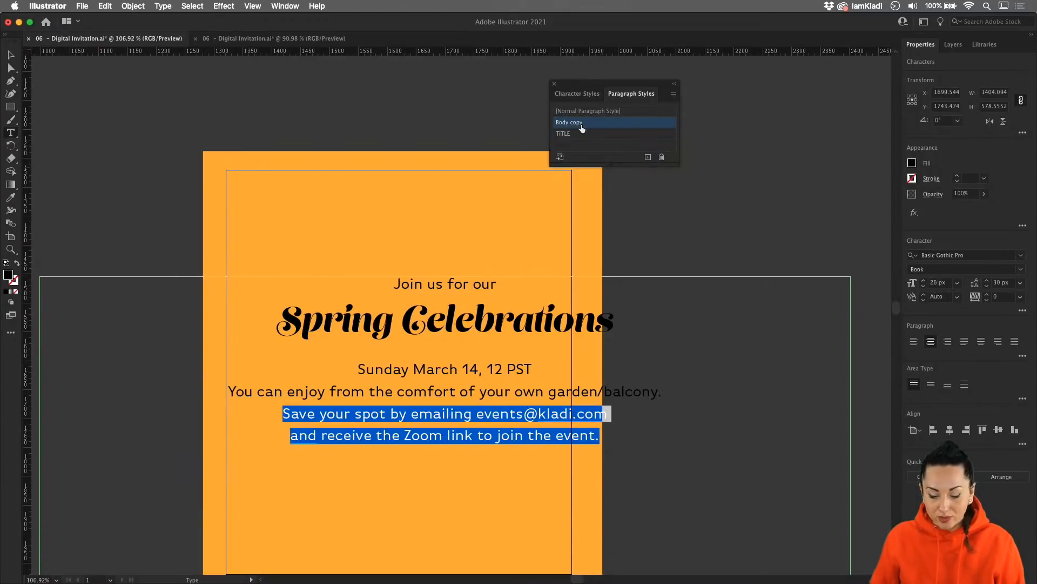
Select the "Sunday March 14, 12 PST" line and start a new character style from it
{"action": "left_click", "coordinate": [471, 375]}
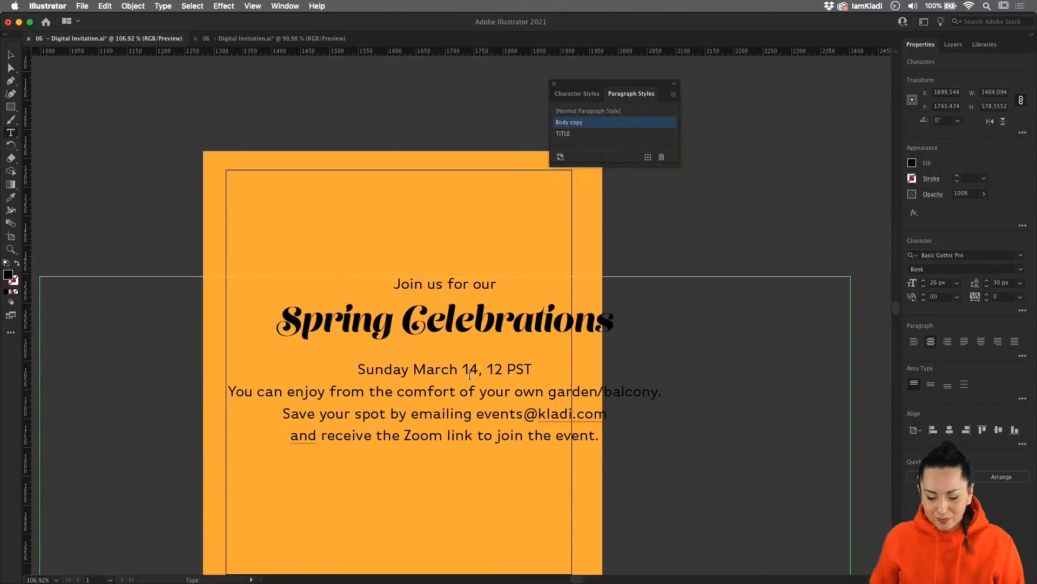
{"action": "double_click", "coordinate": [470, 369]}
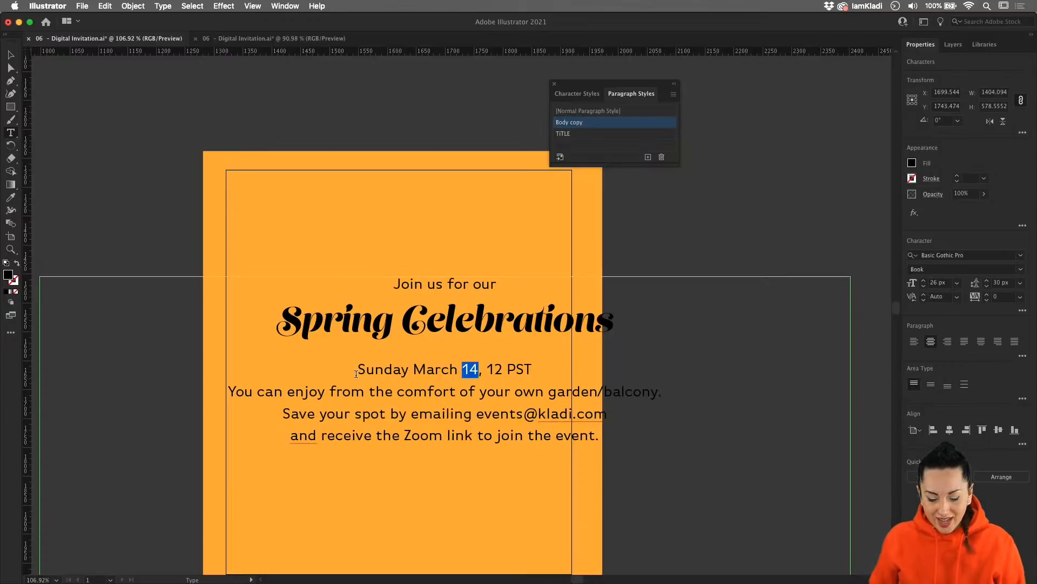
{"action": "left_click_drag", "start_coordinate": [356, 374], "coordinate": [562, 374]}
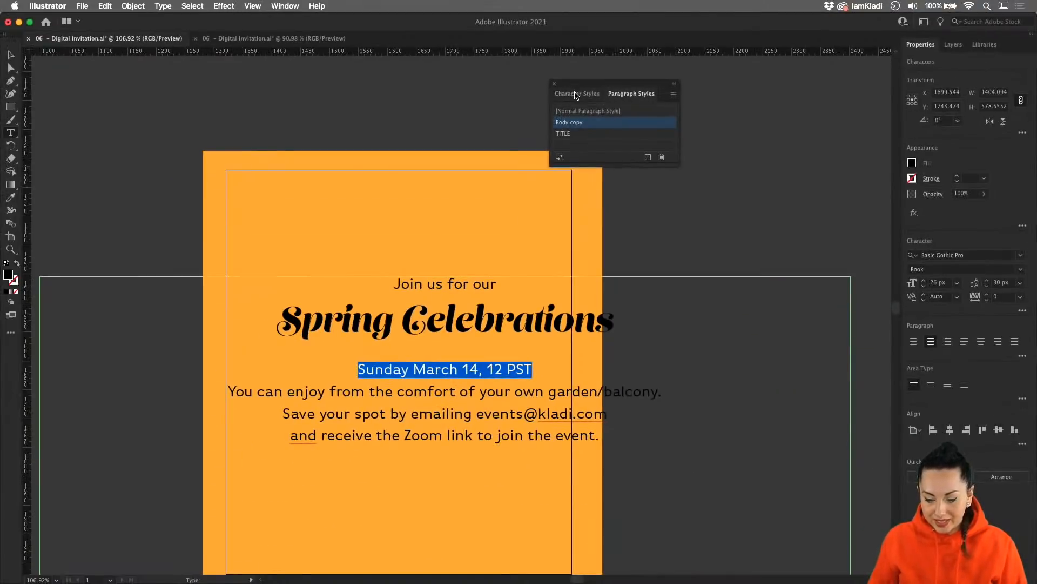
{"action": "left_click", "coordinate": [575, 95]}
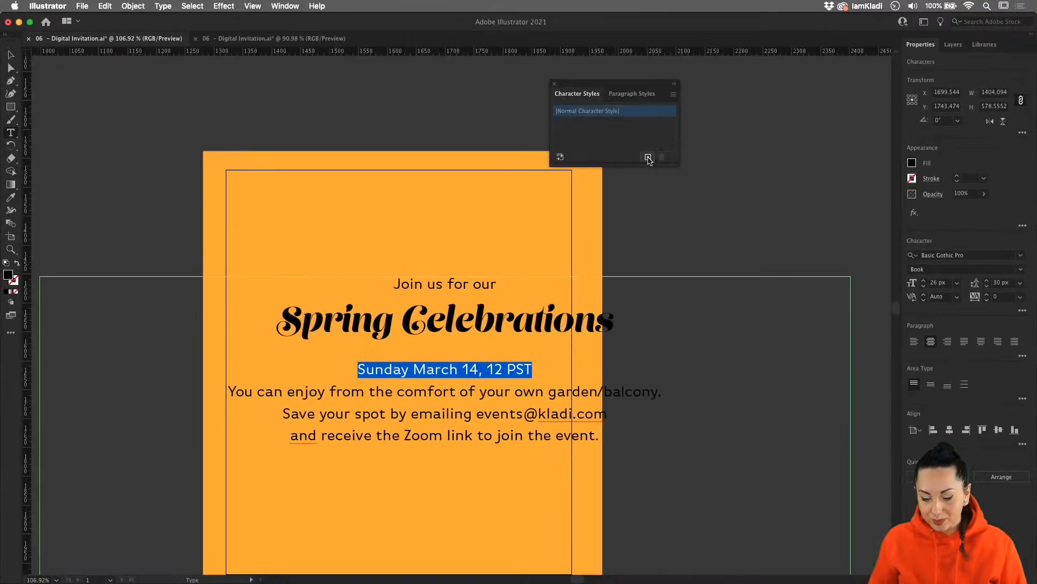
{"action": "left_click", "coordinate": [649, 158]}
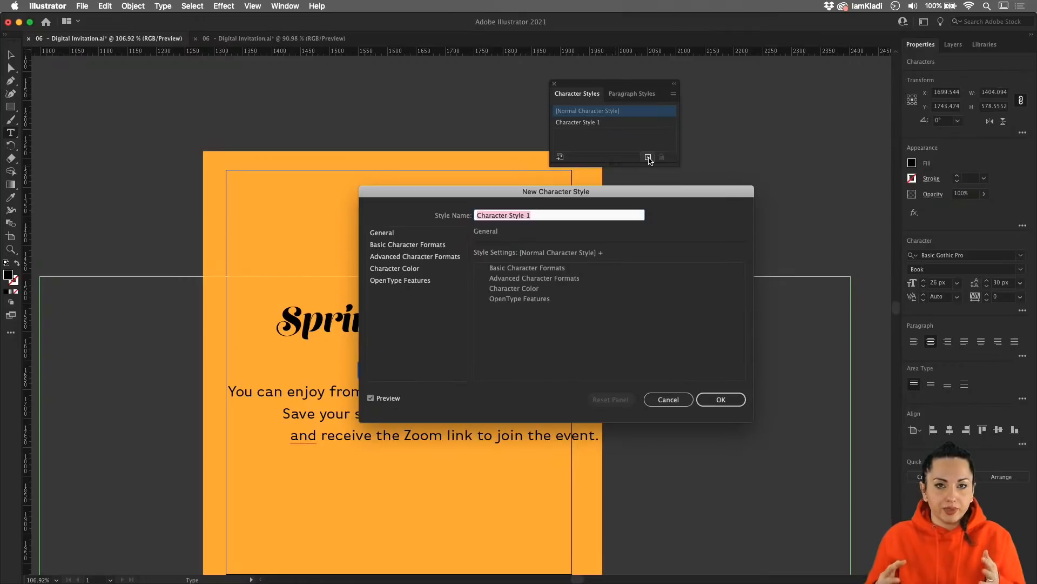
Set the new character style's font family to Basic Gothic Pro and its font style to Bold
{"action": "left_click", "coordinate": [422, 246]}
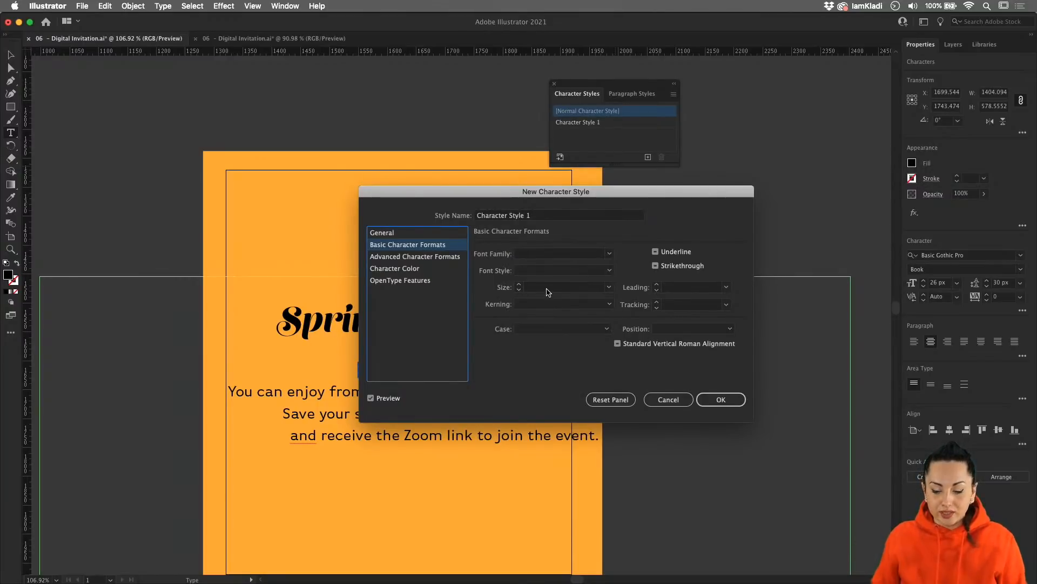
{"action": "left_click", "coordinate": [611, 272]}
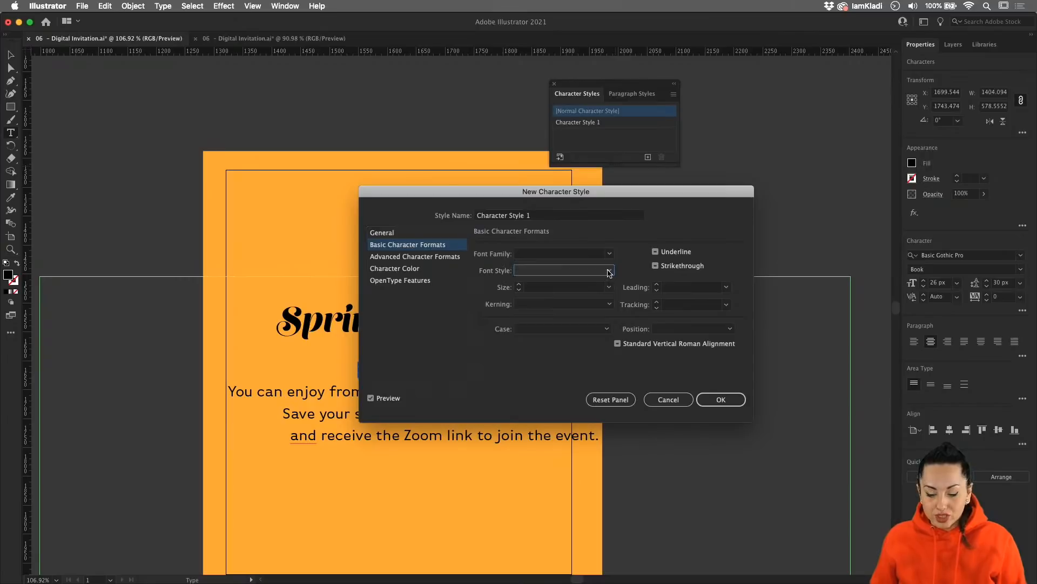
{"action": "left_click", "coordinate": [611, 255]}
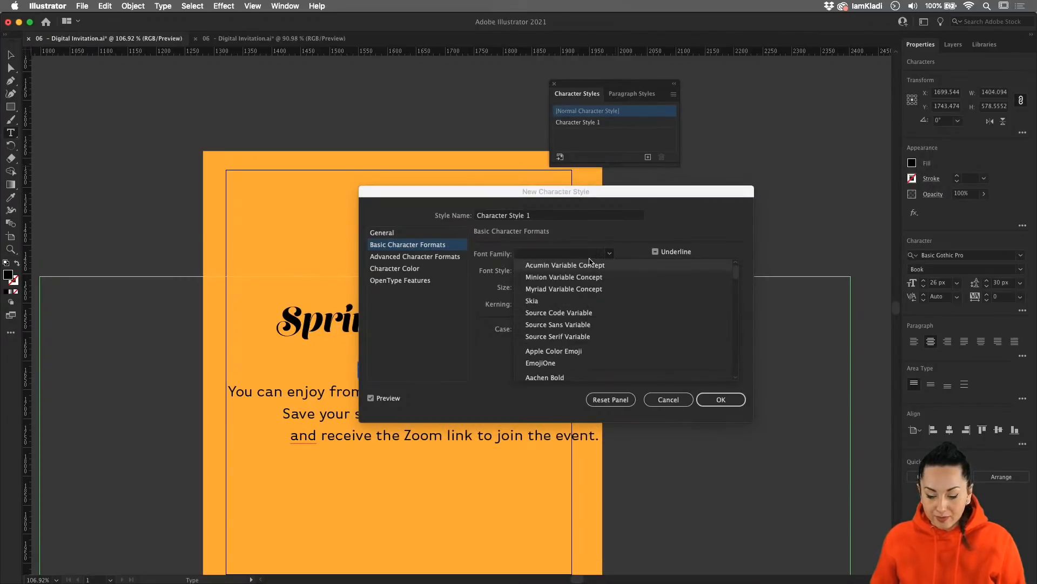
{"action": "left_click", "coordinate": [588, 264]}
{"action": "left_click", "coordinate": [588, 255]}
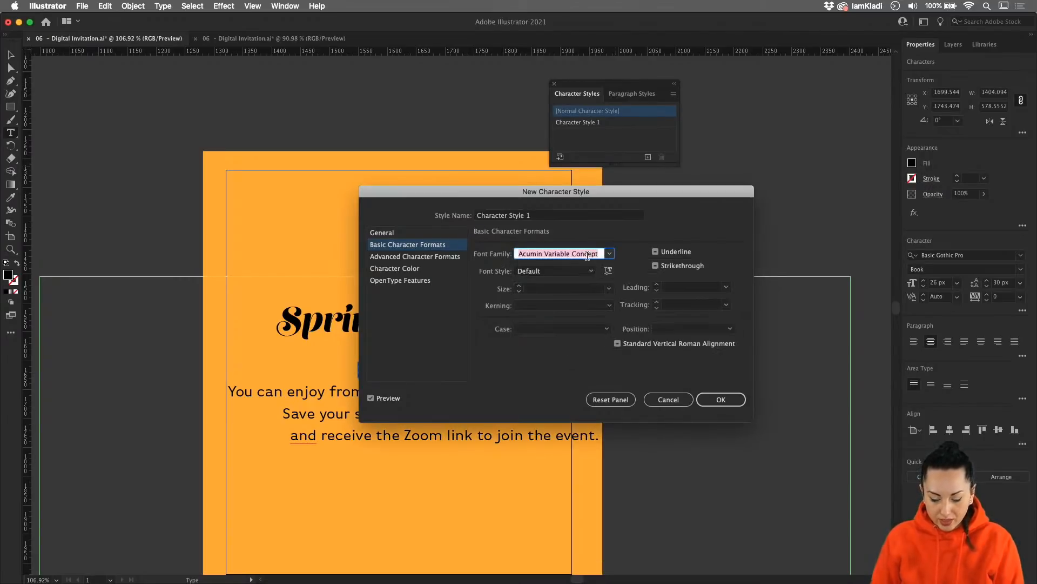
{"action": "type", "text": "Bas"}
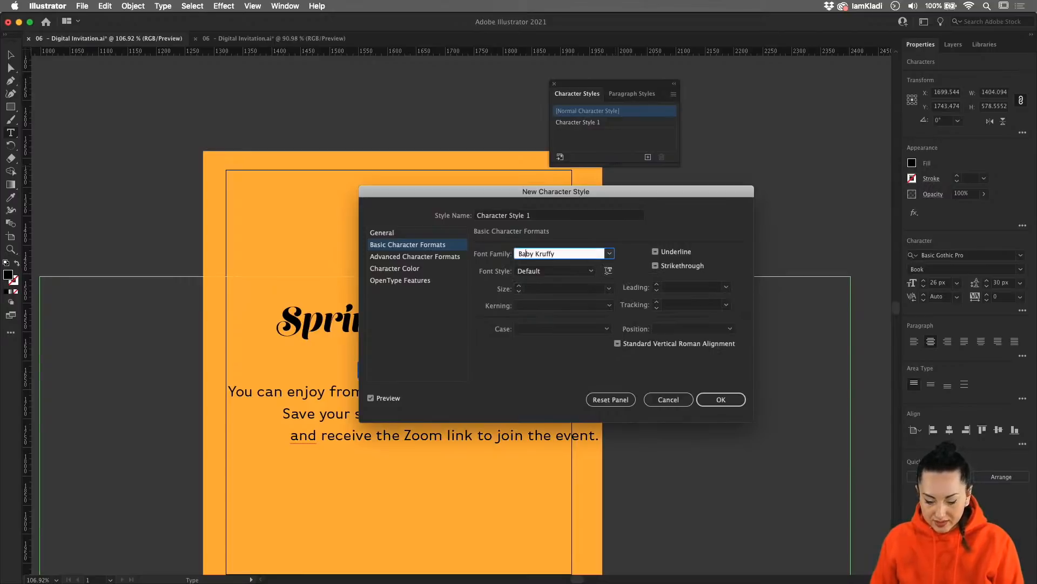
{"action": "type", "text": "ic Gothic Pro"}
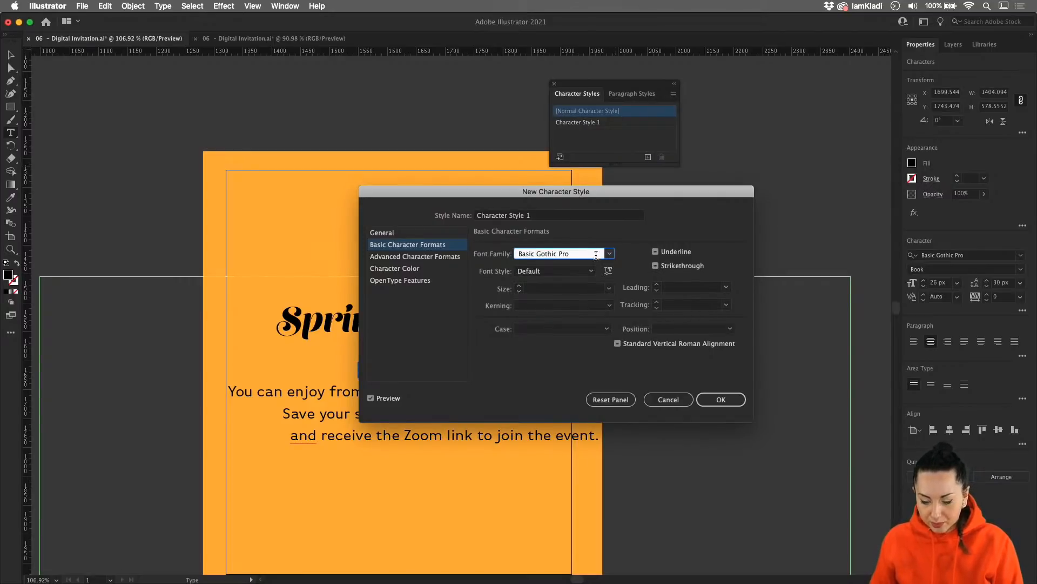
{"action": "left_click", "coordinate": [609, 270]}
{"action": "left_click", "coordinate": [579, 296]}
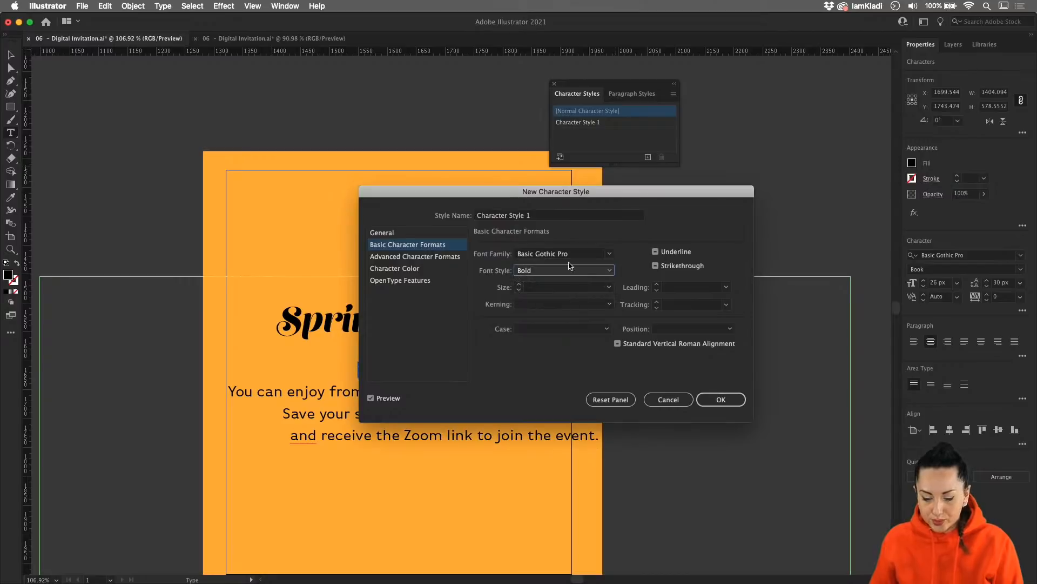
Accept the new character style and apply it to the "Sunday March 14, 12 PST" line
{"action": "left_click_drag", "start_coordinate": [632, 194], "coordinate": [713, 180]}
{"action": "left_click", "coordinate": [802, 385]}
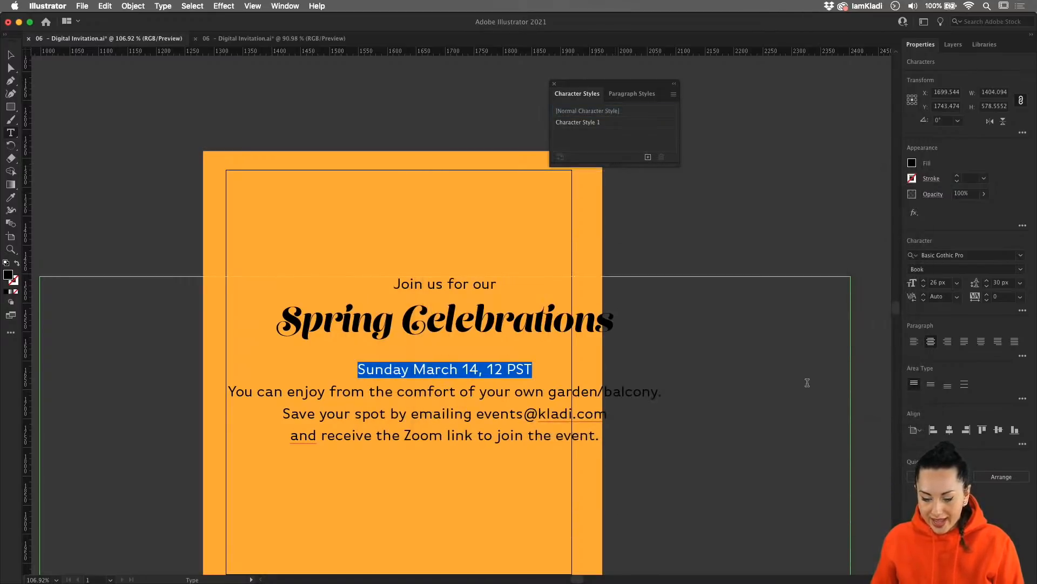
{"action": "left_click", "coordinate": [638, 124]}
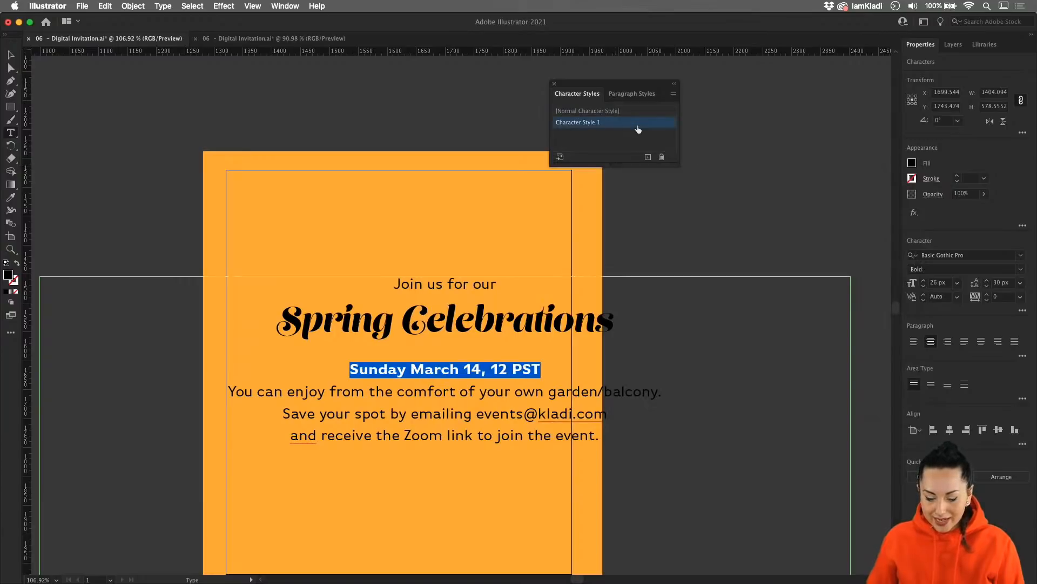
Move the invitation text frame up and to the left so the text sits roughly centred across the artboard
{"action": "left_click", "coordinate": [10, 54]}
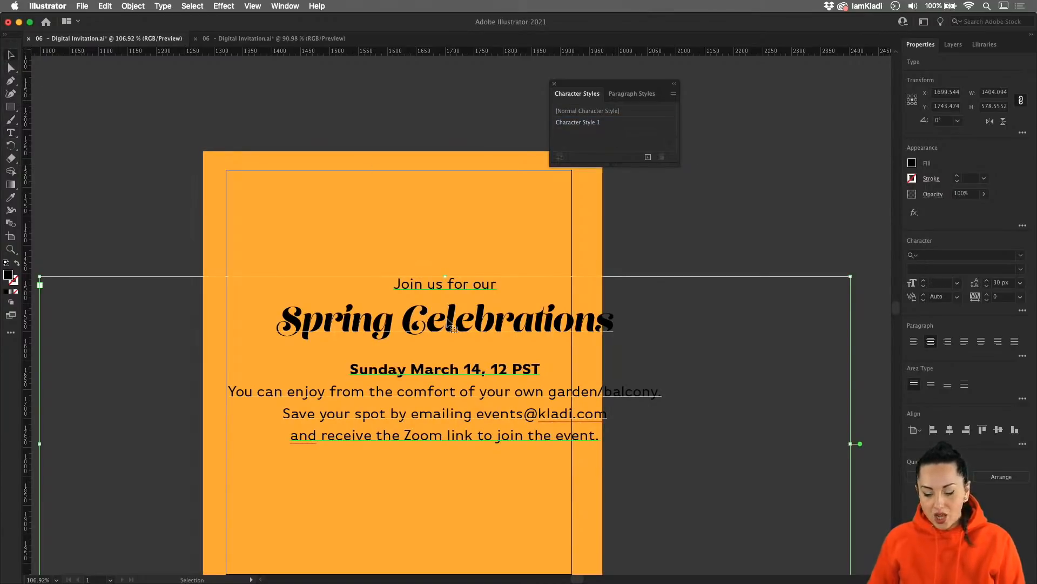
{"action": "scroll", "coordinate": [447, 323], "scroll_direction": "down", "scroll_amount": 2}
{"action": "left_click_drag", "start_coordinate": [447, 318], "coordinate": [426, 295]}
{"action": "left_click_drag", "start_coordinate": [416, 242], "coordinate": [387, 221]}
Insert soft line breaks before "your own garden/balcony." and before the e-mail address in the body text
{"action": "double_click", "coordinate": [472, 315]}
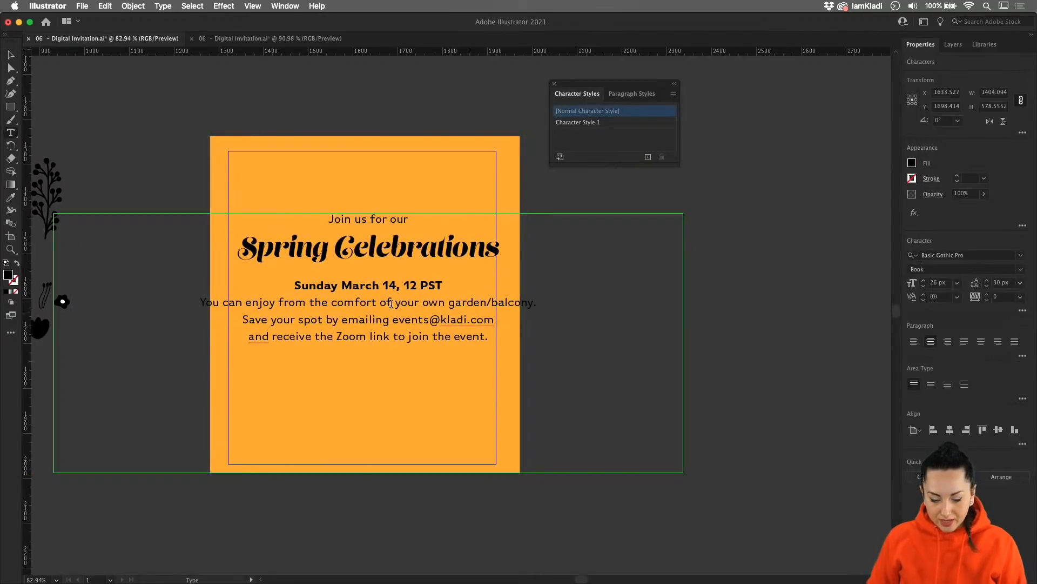
{"action": "key", "text": "shift+Return"}
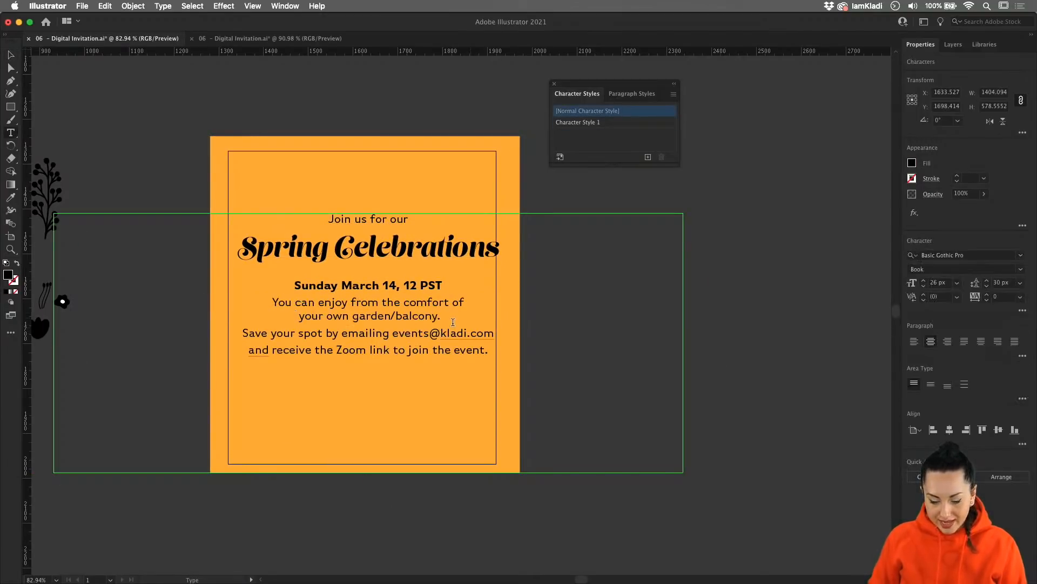
{"action": "left_click", "coordinate": [391, 333]}
{"action": "key", "text": "shift+Return"}
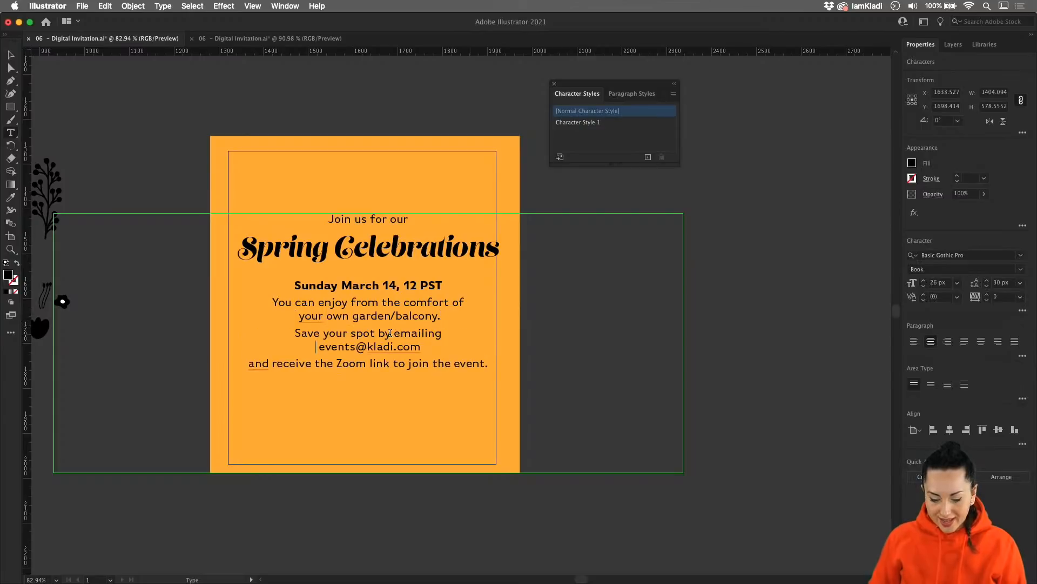
Apply Character Style 1 to the "Save your spot by emailing" paragraph, including the e-mail address line
{"action": "triple_click", "coordinate": [347, 347]}
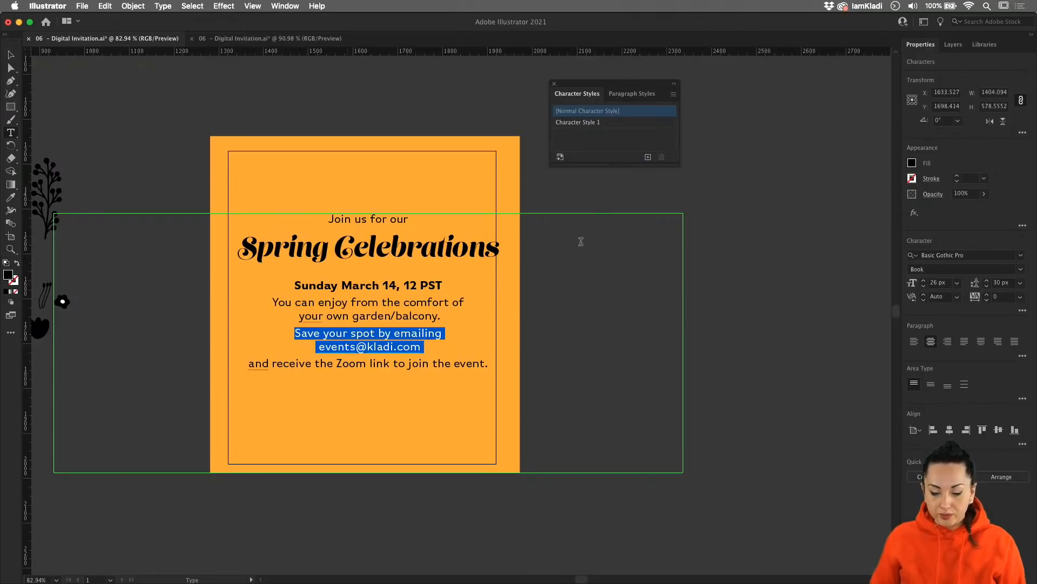
{"action": "left_click", "coordinate": [594, 122]}
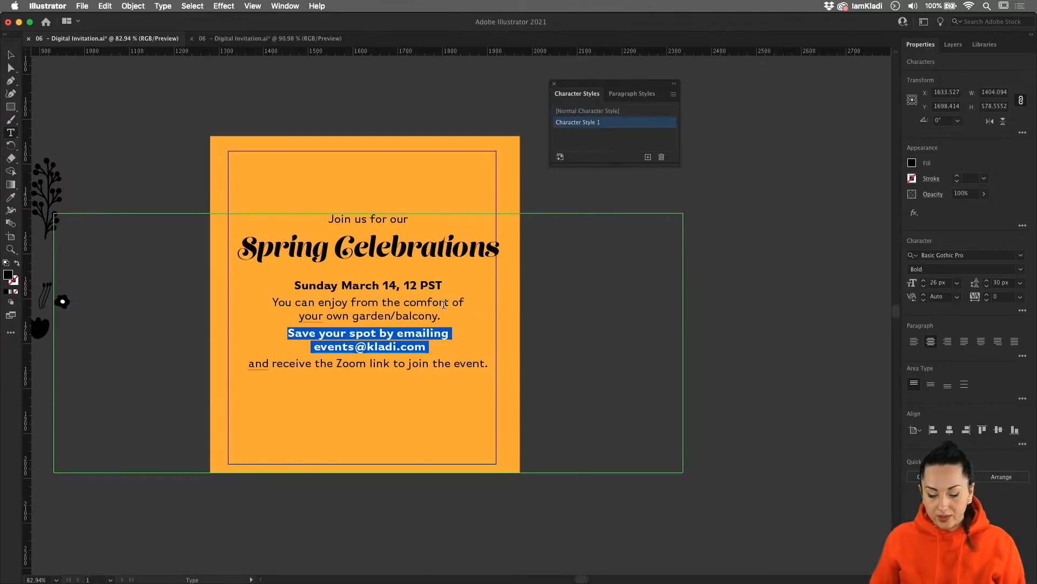
{"action": "left_click", "coordinate": [424, 346]}
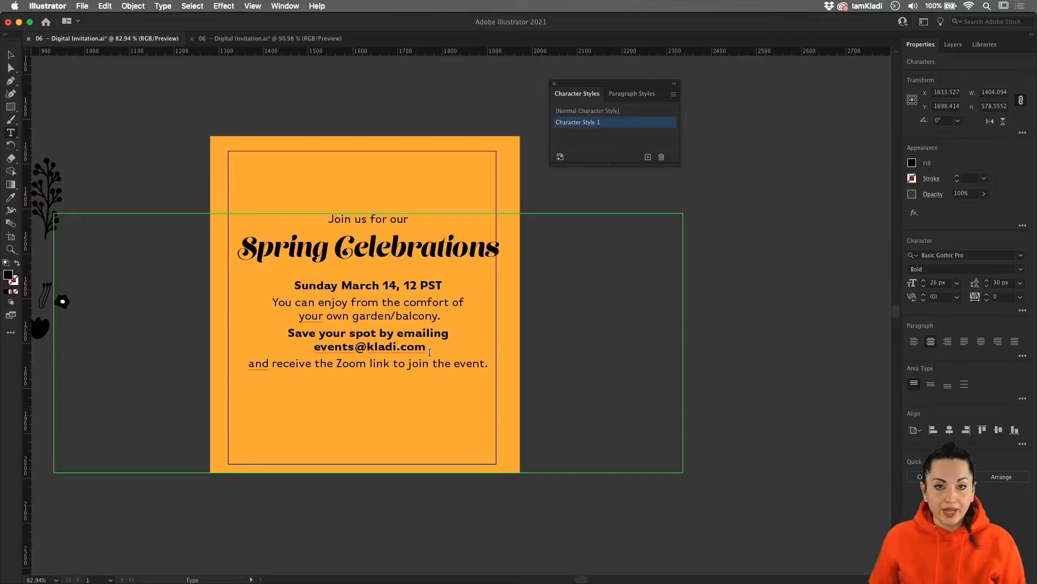
{"action": "left_click_drag", "start_coordinate": [431, 348], "coordinate": [265, 327]}
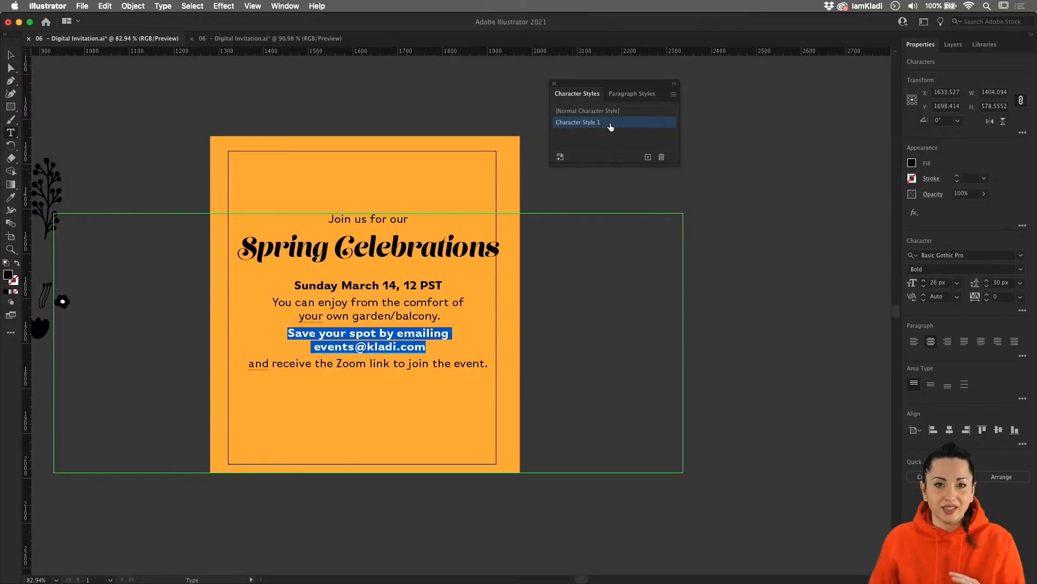
{"action": "double_click", "coordinate": [610, 122]}
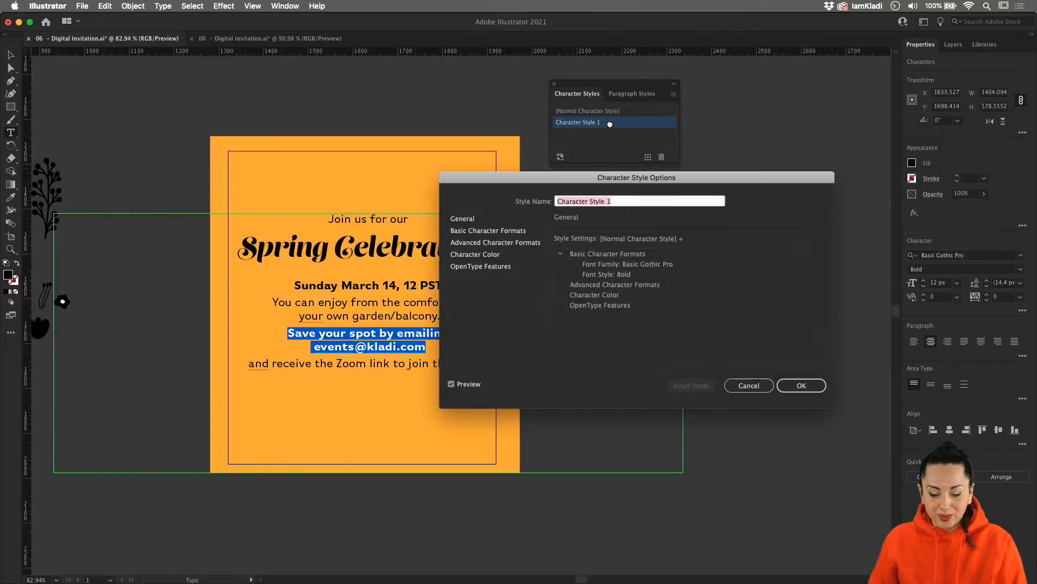
{"action": "left_click_drag", "start_coordinate": [565, 173], "coordinate": [602, 135]}
{"action": "left_click", "coordinate": [519, 192]}
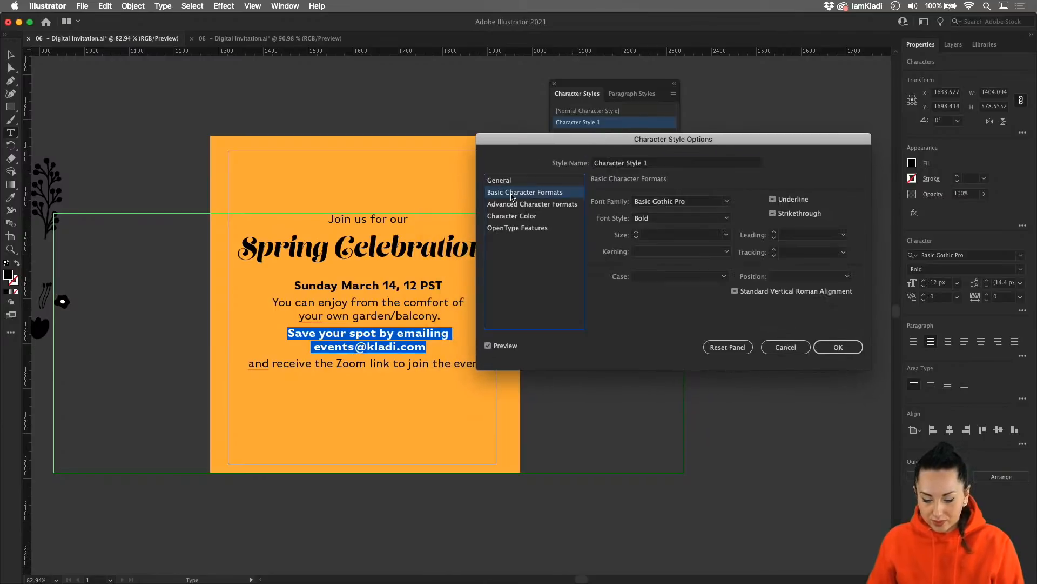
{"action": "left_click", "coordinate": [671, 276]}
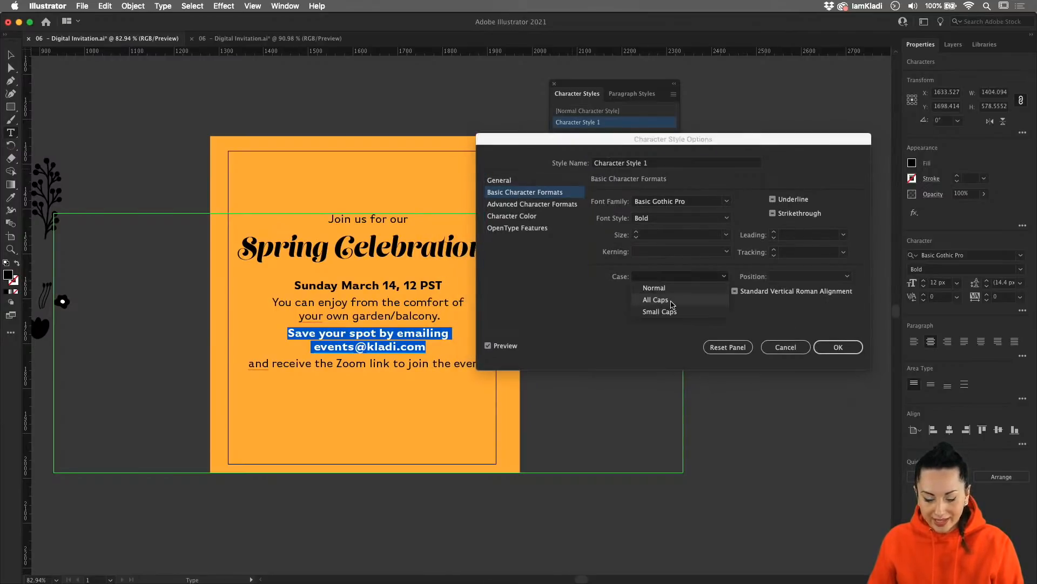
{"action": "left_click", "coordinate": [671, 302]}
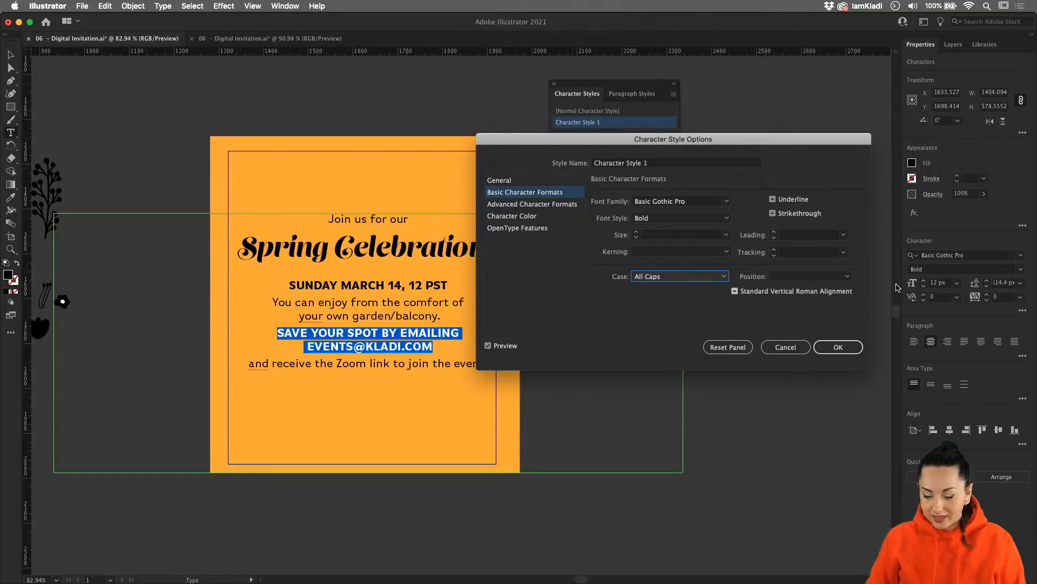
{"action": "left_click", "coordinate": [786, 347]}
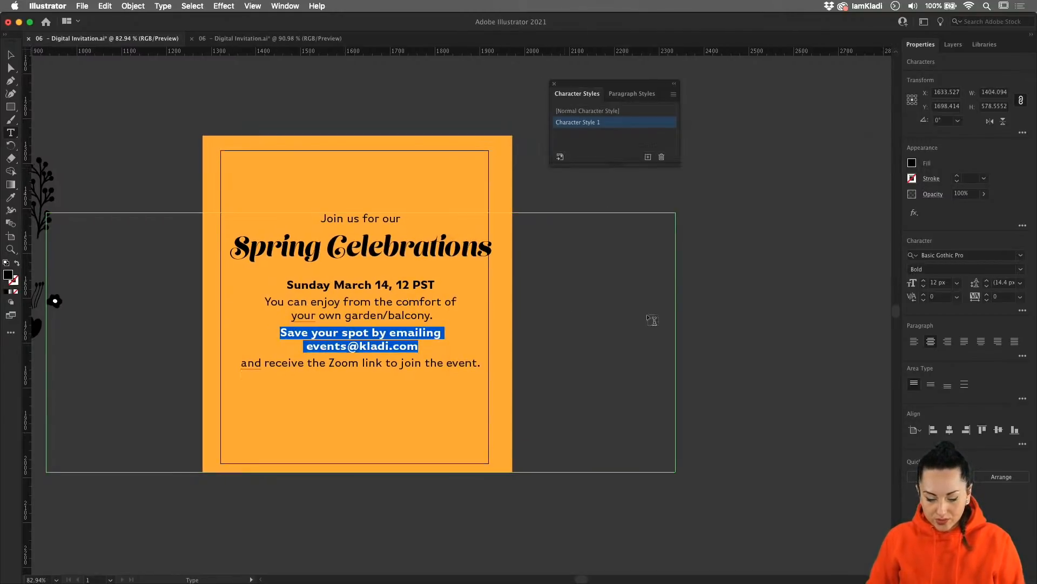
Set the case in Character Style 1's basic character formats to All Caps
{"action": "scroll", "coordinate": [500, 306], "scroll_direction": "up", "scroll_amount": 5}
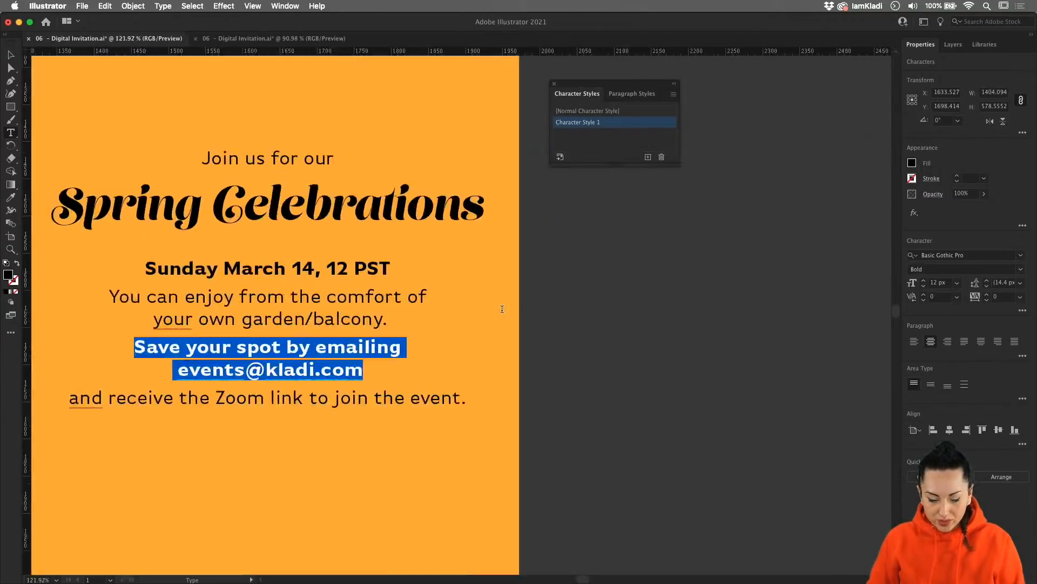
{"action": "double_click", "coordinate": [631, 123]}
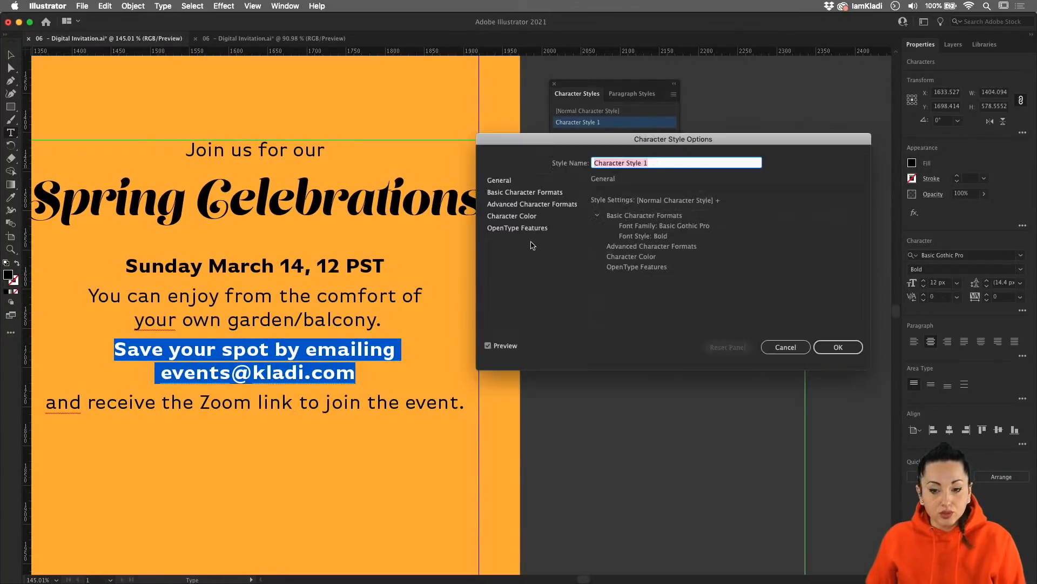
{"action": "left_click", "coordinate": [536, 193]}
{"action": "left_click", "coordinate": [662, 276]}
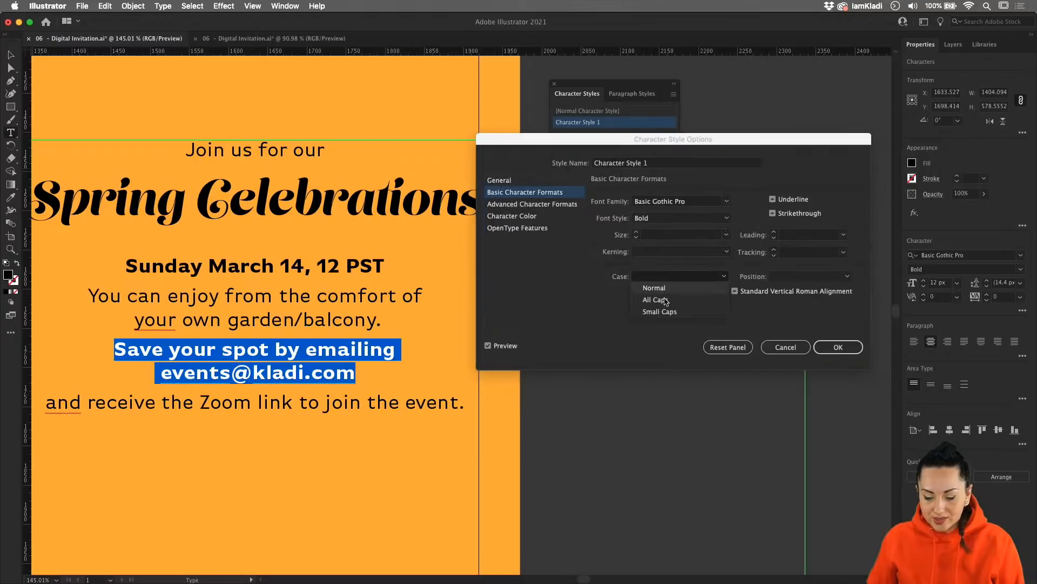
{"action": "left_click", "coordinate": [666, 301]}
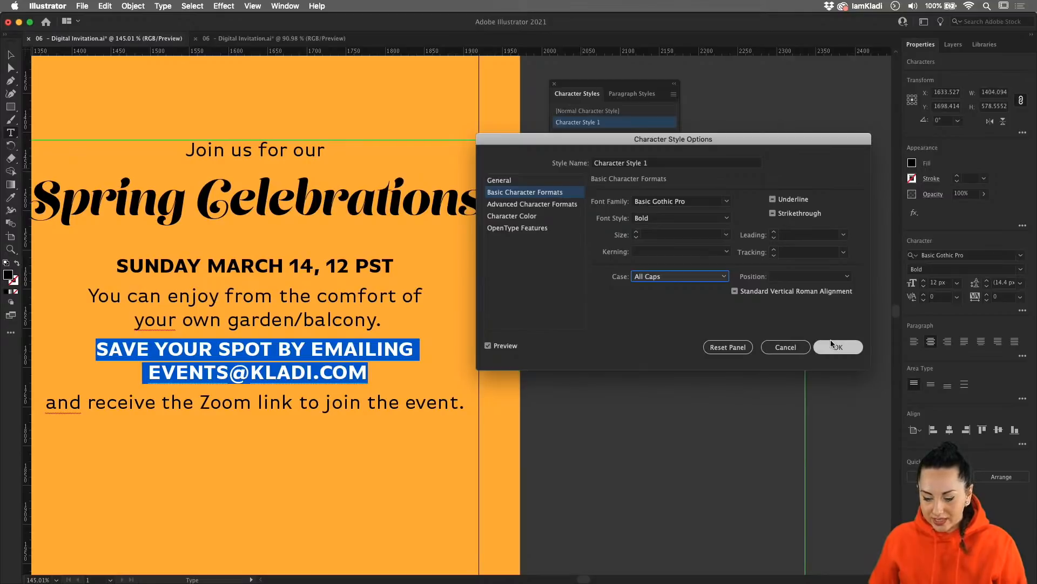
Rename the character style as BOLD ALL CAPS and accept the style options
{"action": "triple_click", "coordinate": [677, 162]}
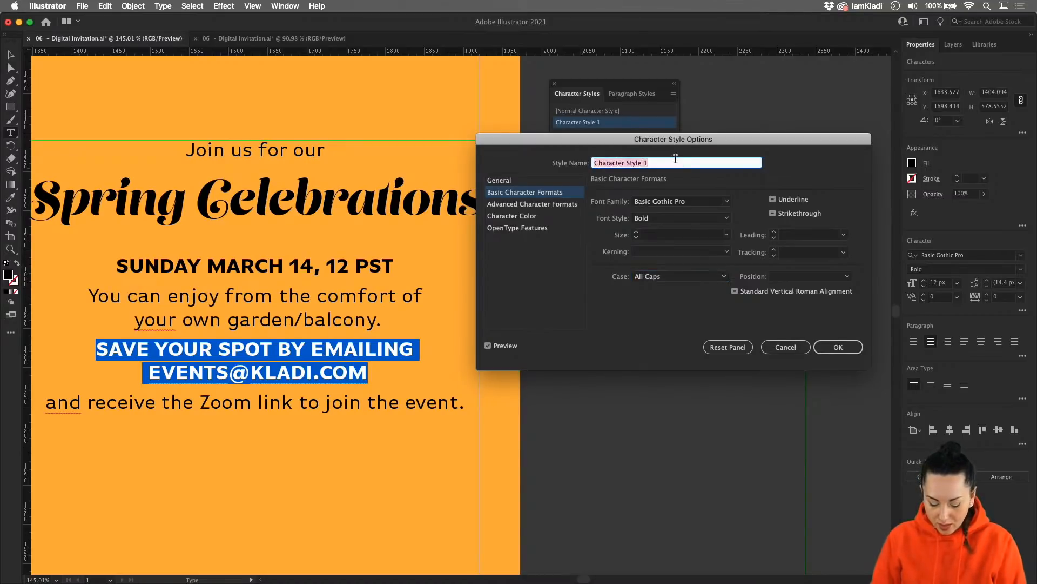
{"action": "type", "text": "BOLD AL"}
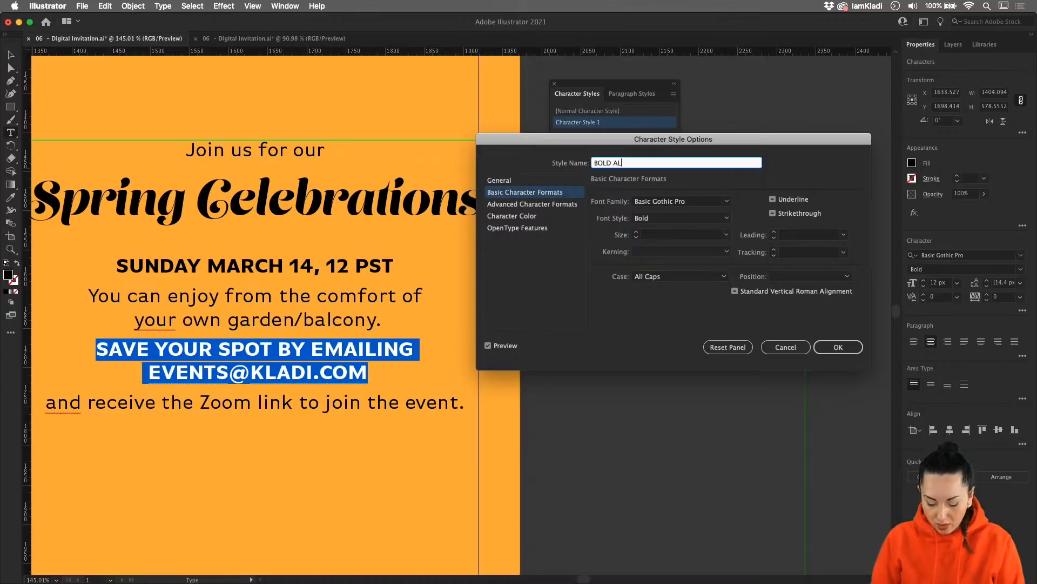
{"action": "type", "text": "L CAPS"}
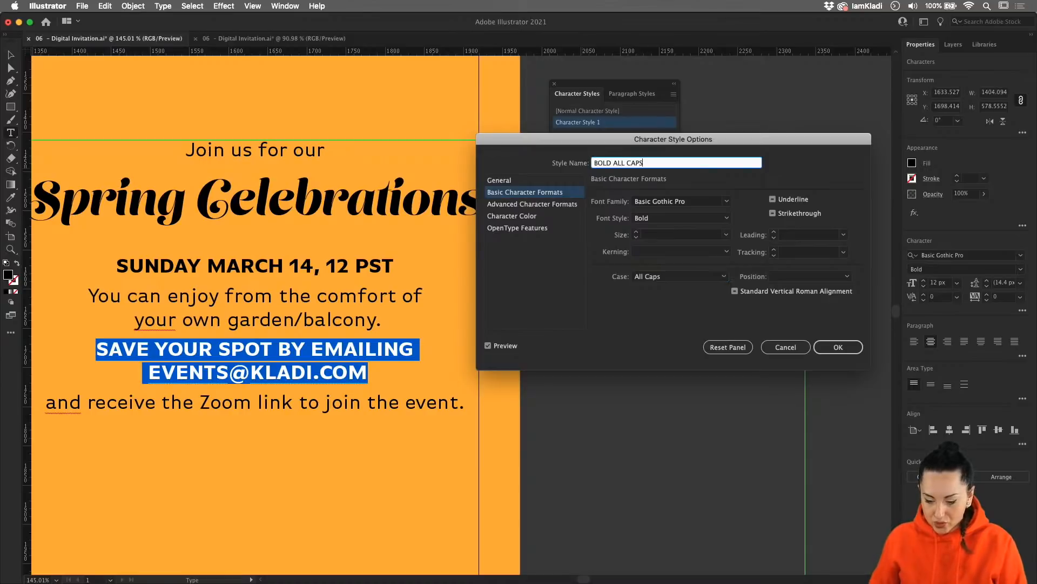
{"action": "left_click", "coordinate": [843, 348]}
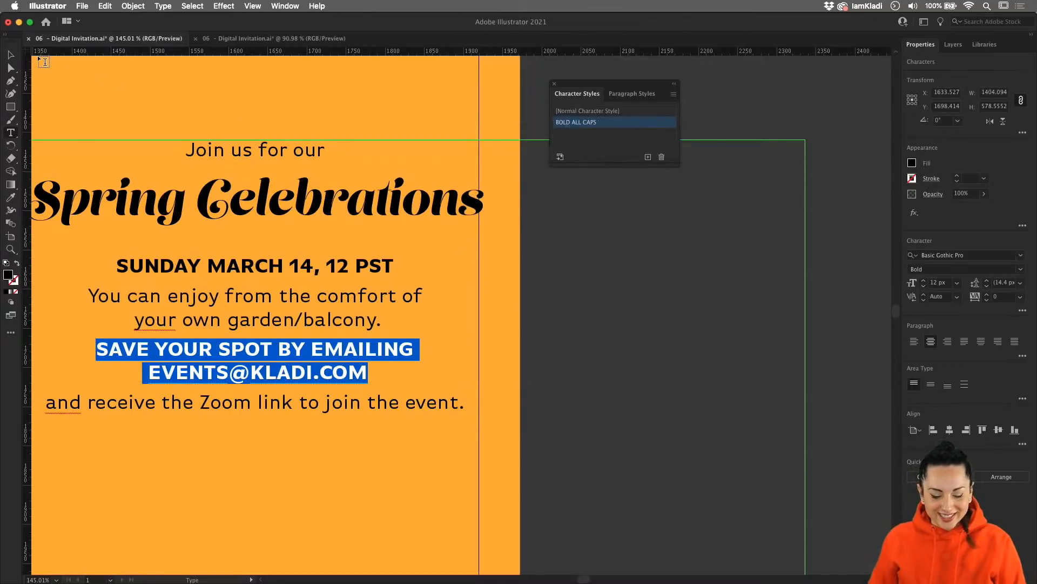
Break the title before "Celebrations" so that it runs over two lines
{"action": "scroll", "coordinate": [185, 134], "scroll_direction": "down", "scroll_amount": 5}
{"action": "key", "text": "Escape"}
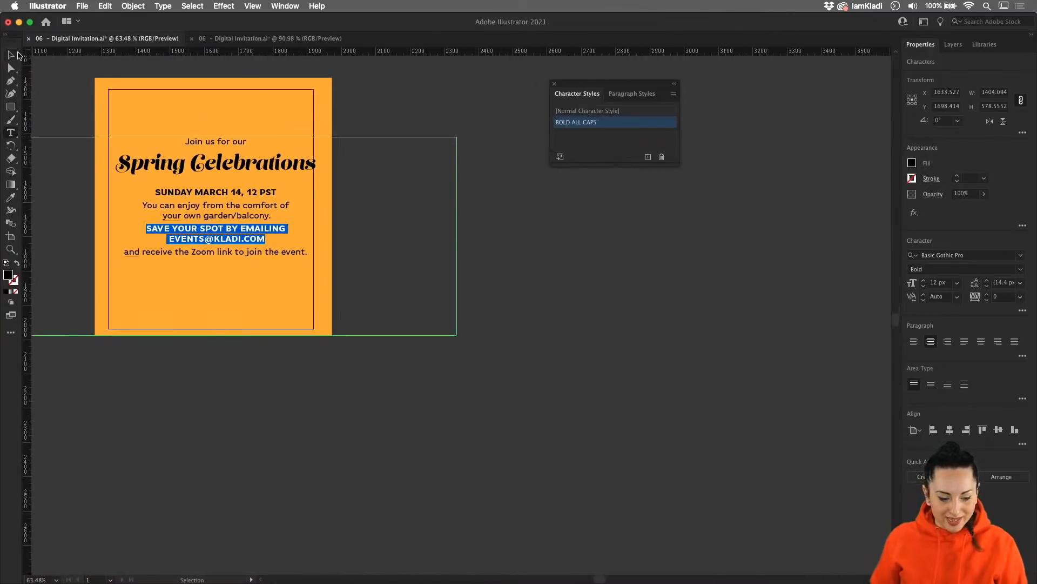
{"action": "left_click_drag", "start_coordinate": [116, 192], "coordinate": [224, 221]}
{"action": "mouse_move", "coordinate": [332, 252]}
{"action": "left_mouse_down"}
{"action": "mouse_move", "coordinate": [335, 243]}
{"action": "mouse_move", "coordinate": [332, 254]}
{"action": "left_mouse_up"}
{"action": "left_click", "coordinate": [417, 205]}
{"action": "double_click", "coordinate": [296, 192]}
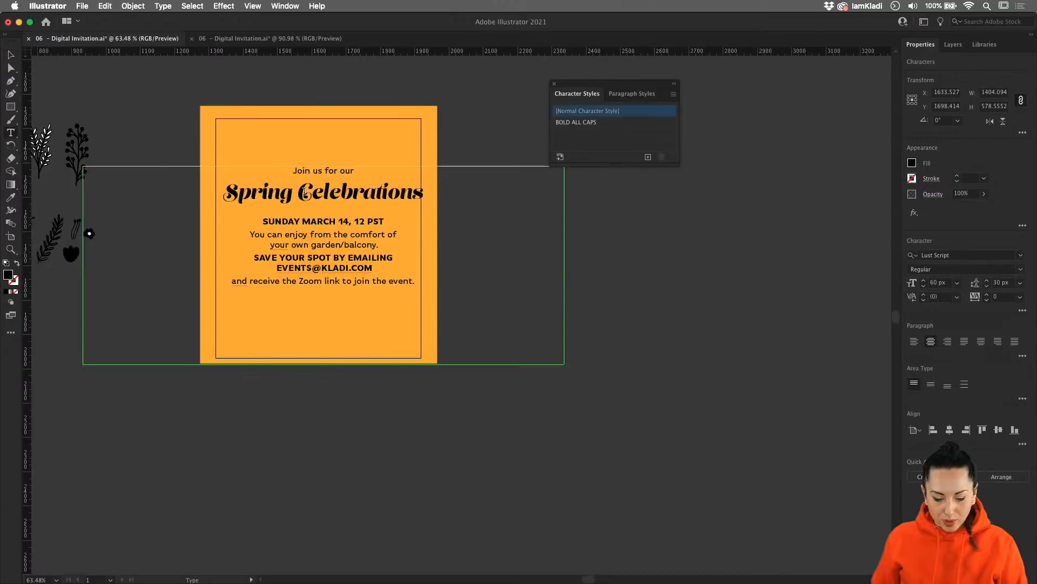
{"action": "key", "text": "Return"}
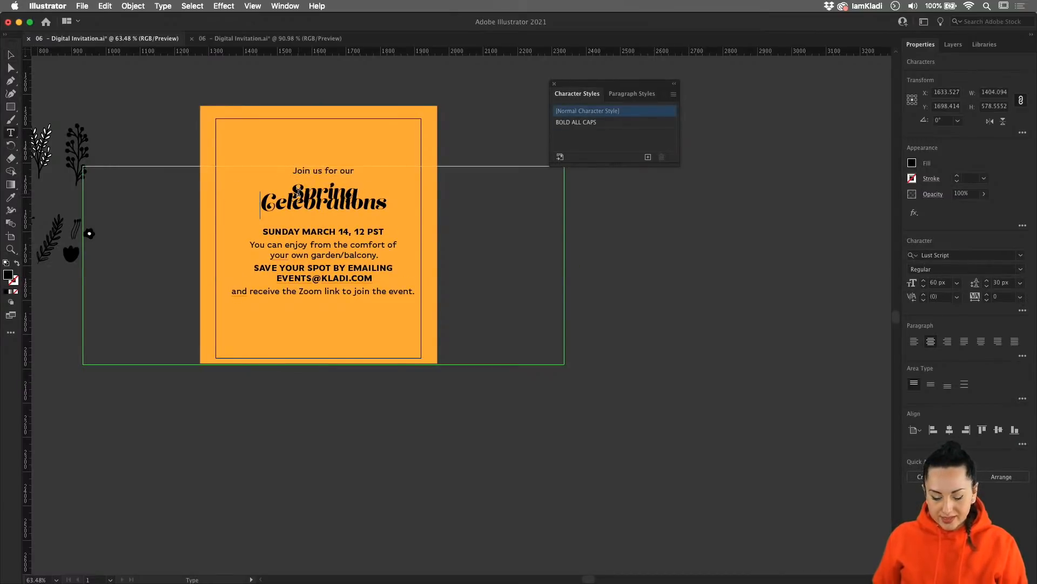
Set the leading of the TITLE paragraph style to 68 px with both title lines selected, and accept the style options
{"action": "left_click_drag", "start_coordinate": [389, 212], "coordinate": [239, 187]}
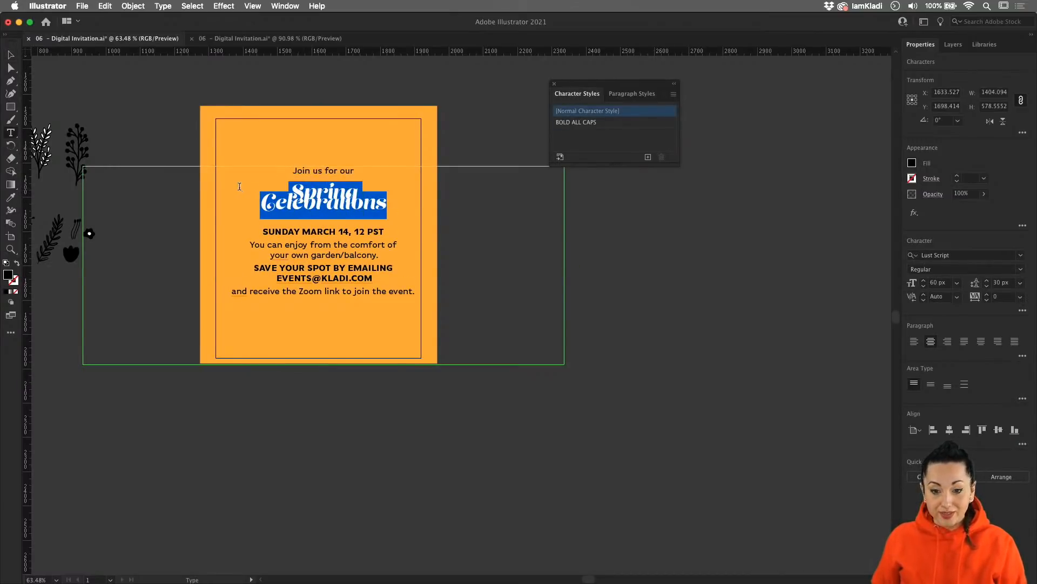
{"action": "scroll", "coordinate": [239, 187], "scroll_direction": "up", "scroll_amount": 5}
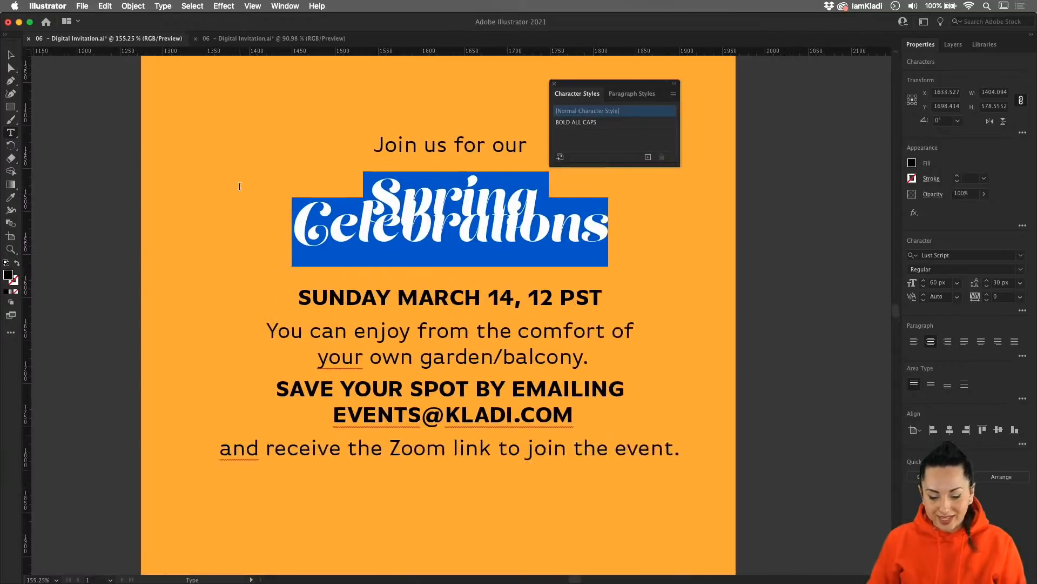
{"action": "scroll", "coordinate": [273, 198], "scroll_direction": "right", "scroll_amount": 2}
{"action": "scroll", "coordinate": [273, 199], "scroll_direction": "right", "scroll_amount": 2}
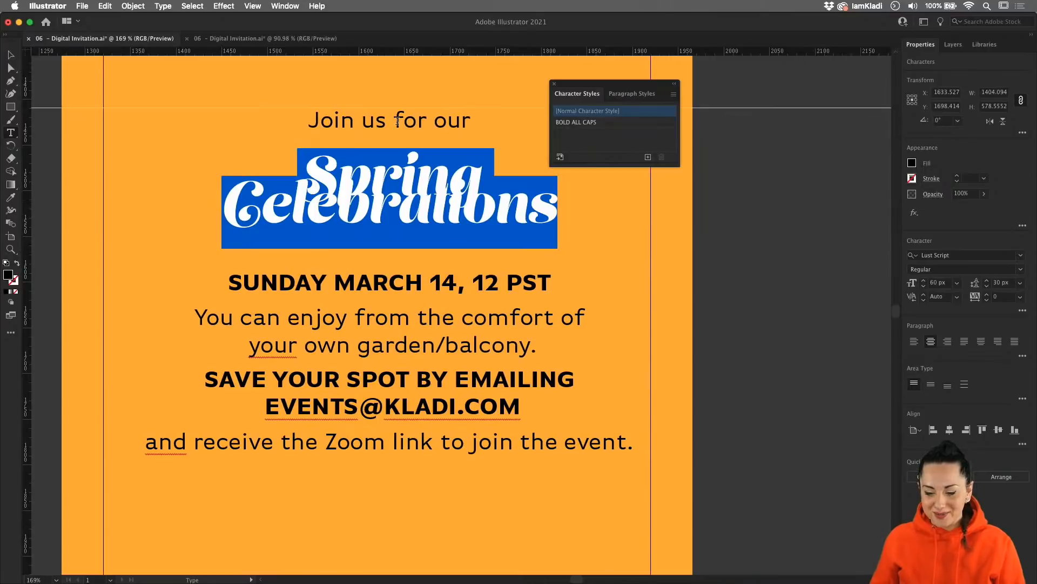
{"action": "left_click", "coordinate": [637, 94]}
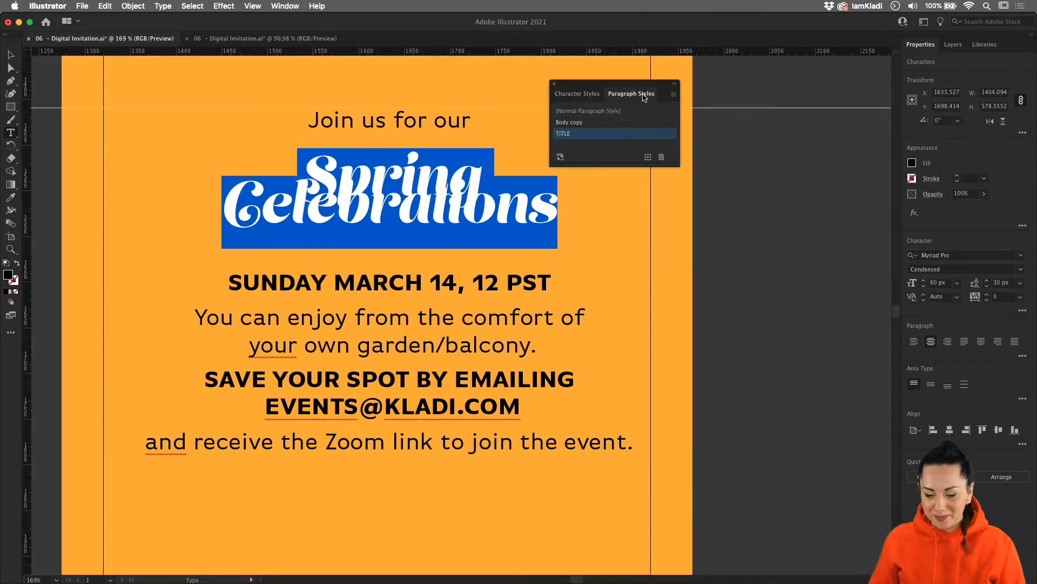
{"action": "double_click", "coordinate": [598, 134]}
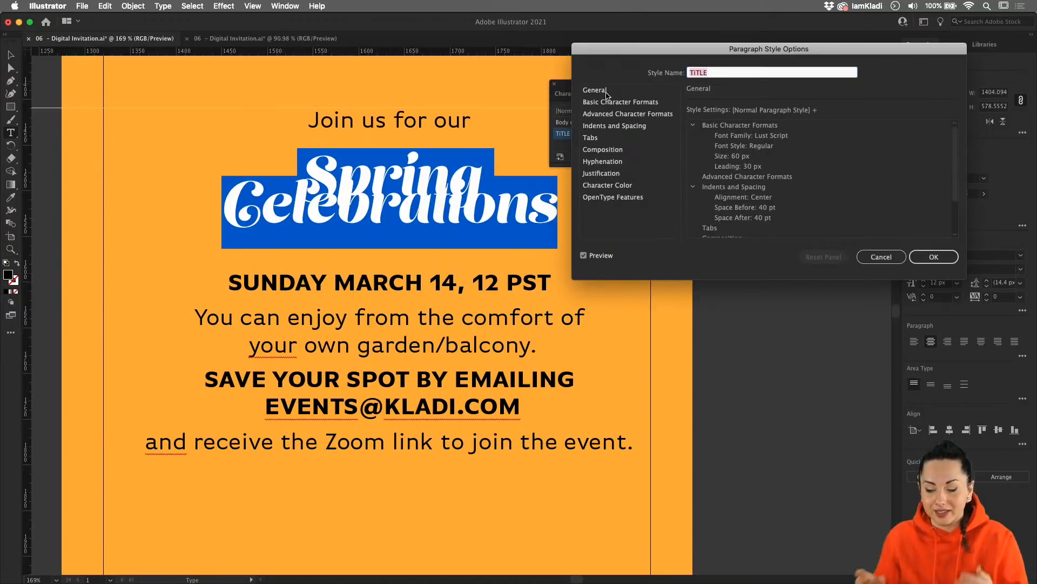
{"action": "left_click", "coordinate": [629, 103]}
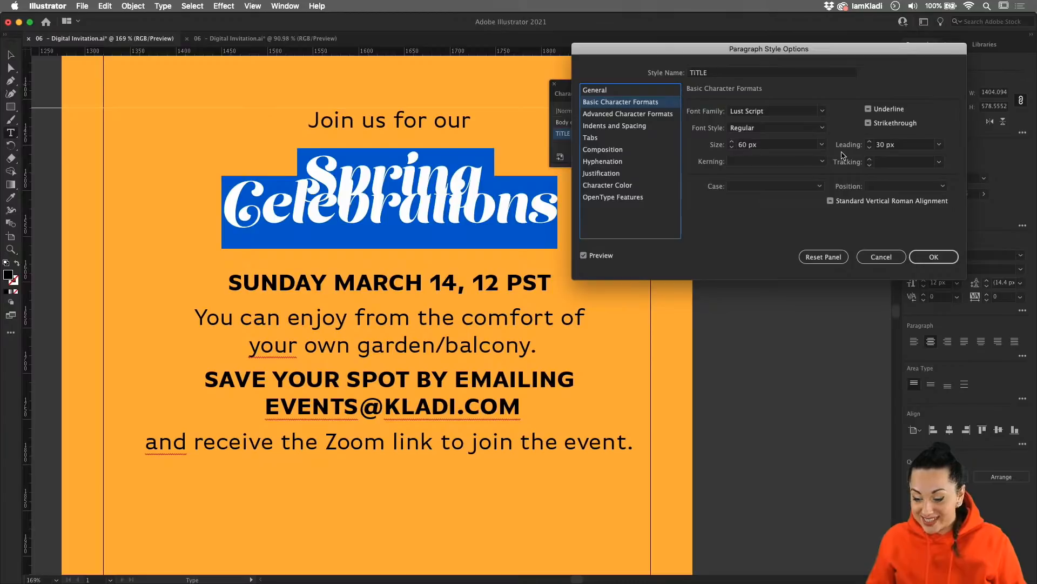
{"action": "double_click", "coordinate": [882, 145]}
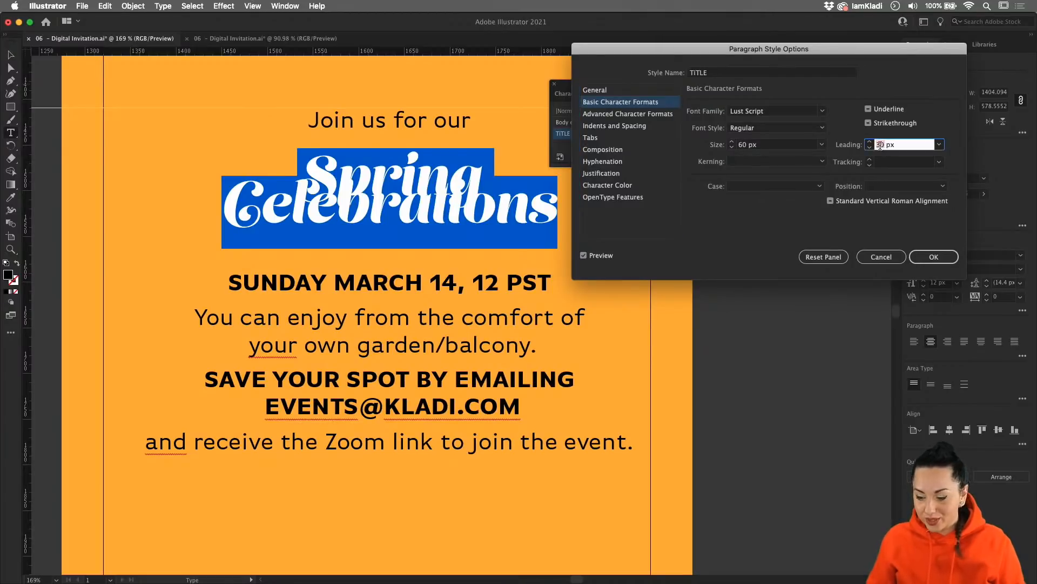
{"action": "type", "text": "65"}
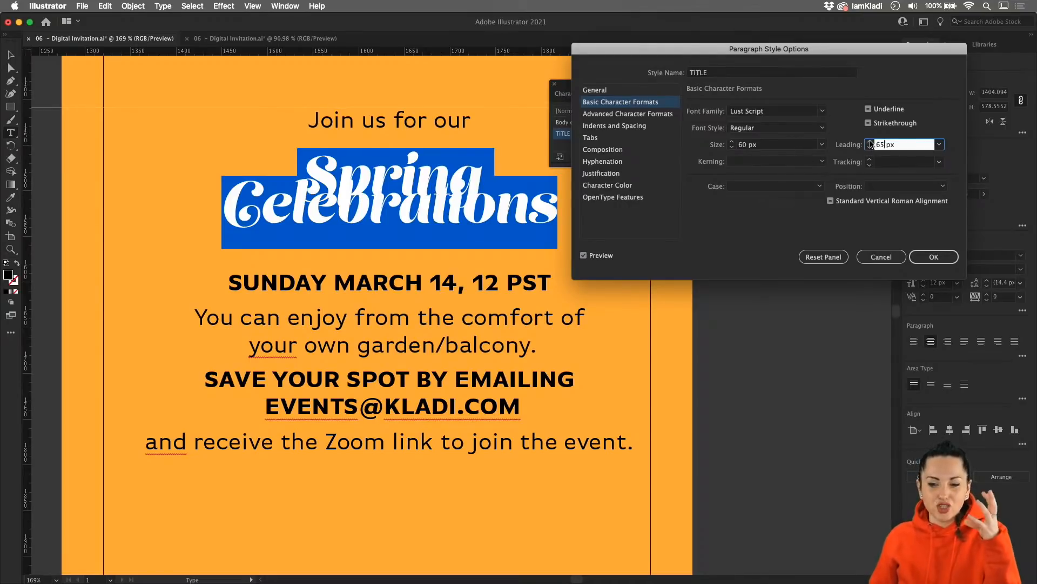
{"action": "left_click", "coordinate": [869, 142]}
{"action": "left_click", "coordinate": [870, 142]}
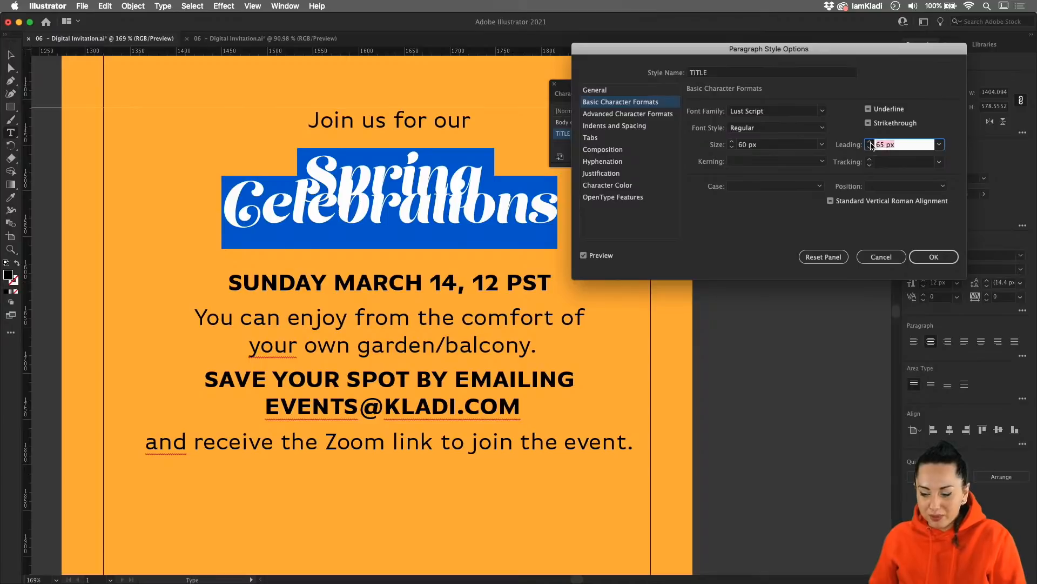
{"action": "left_click", "coordinate": [870, 143]}
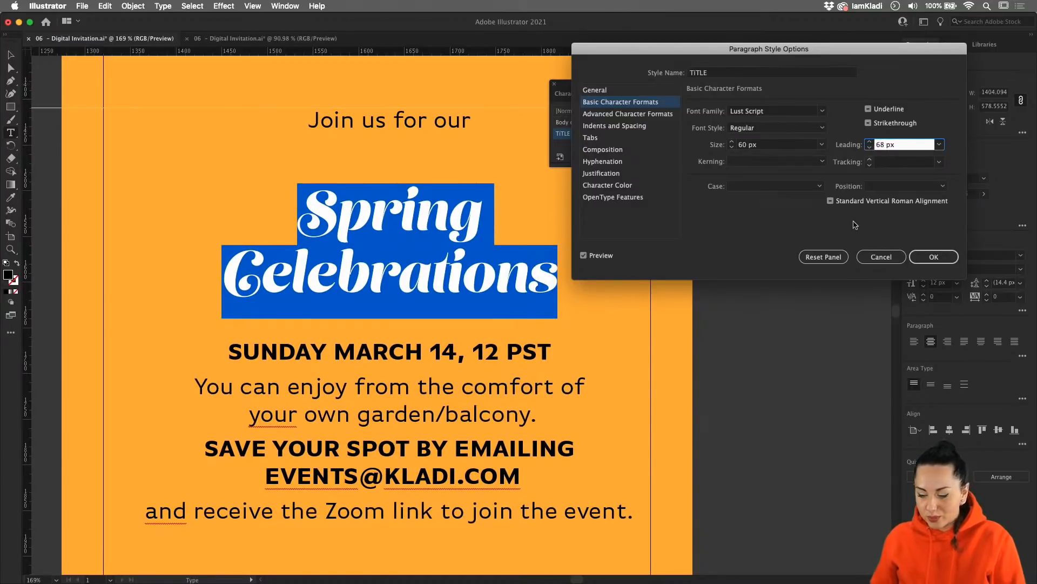
{"action": "left_click", "coordinate": [934, 258]}
Move the invitation text frame up by about 51 px and slightly left on the orange artboard
{"action": "key", "text": "super+0"}
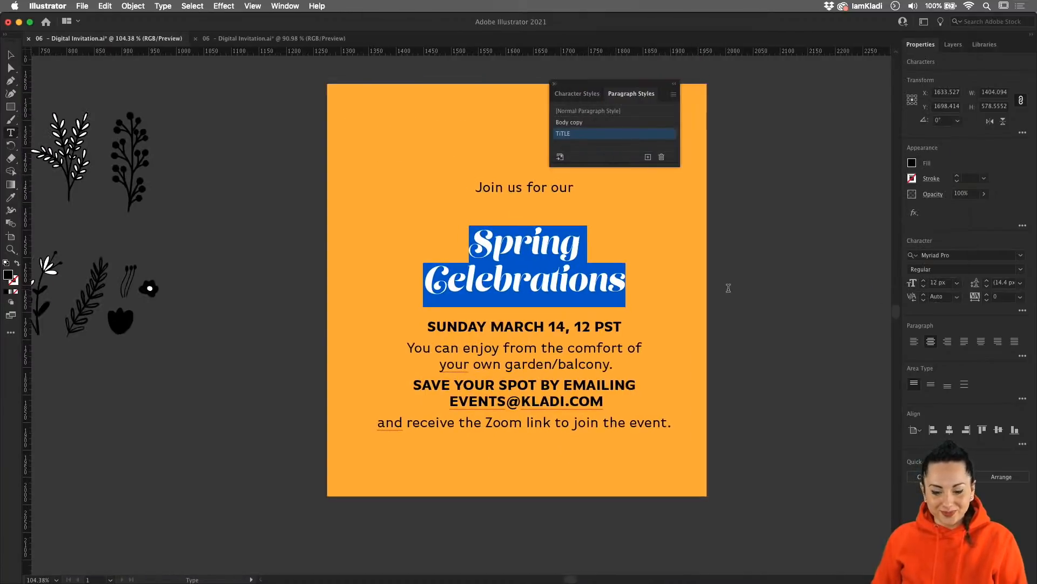
{"action": "left_click", "coordinate": [11, 55]}
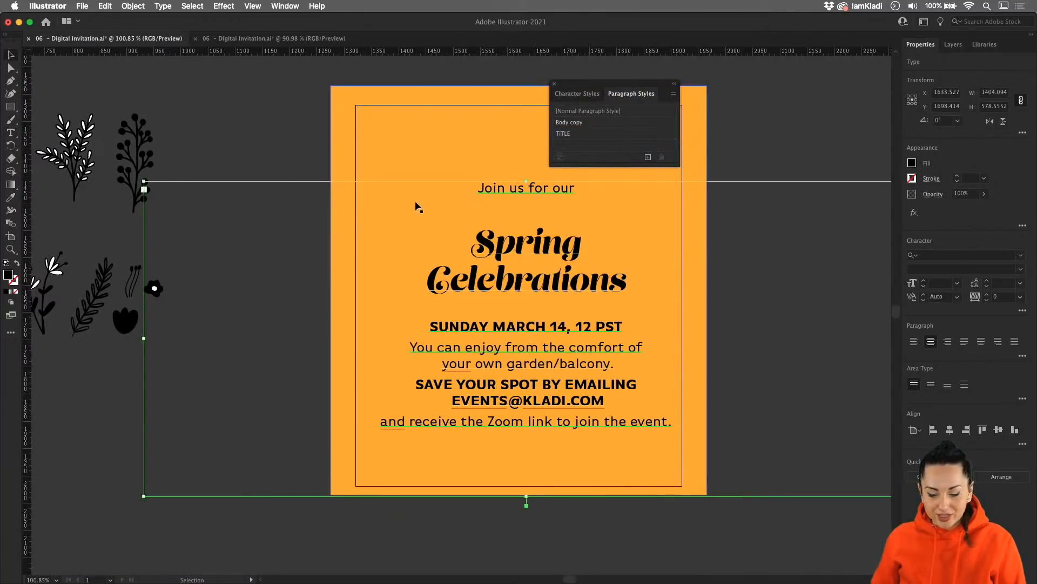
{"action": "left_click_drag", "start_coordinate": [517, 251], "coordinate": [511, 236]}
{"action": "left_click", "coordinate": [718, 137]}
{"action": "left_click_drag", "start_coordinate": [683, 141], "coordinate": [609, 151]}
{"action": "left_click_drag", "start_coordinate": [482, 245], "coordinate": [485, 234]}
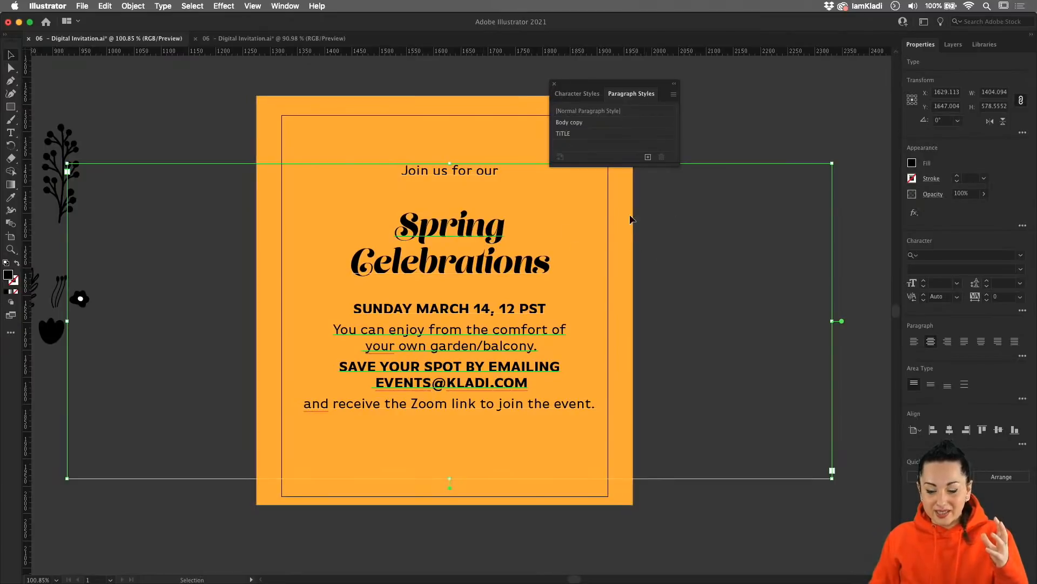
{"action": "left_click", "coordinate": [673, 272]}
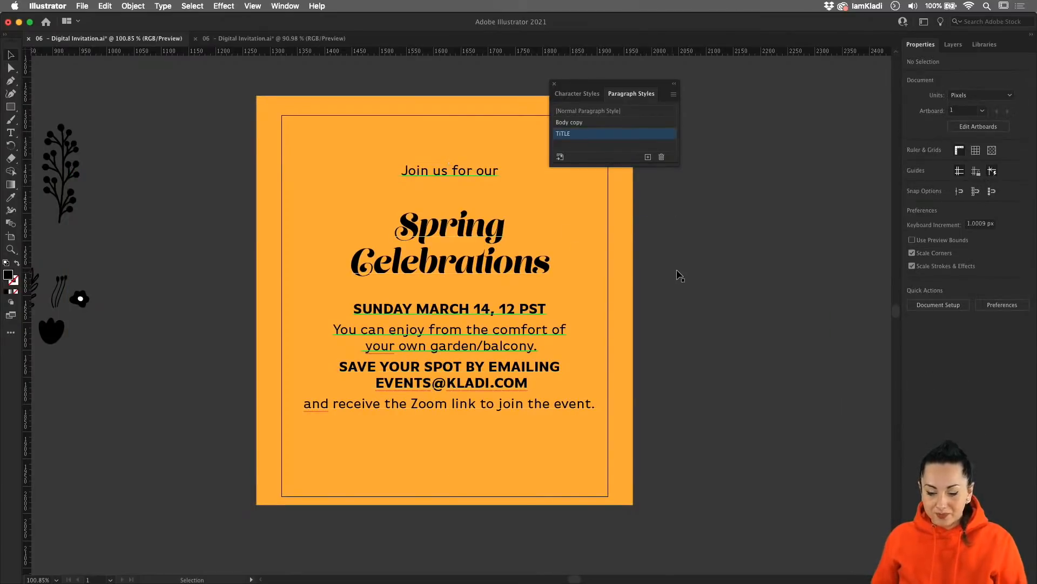
Set the font size of the Body copy paragraph style to 22 px and accept the style options
{"action": "key", "text": "super+a"}
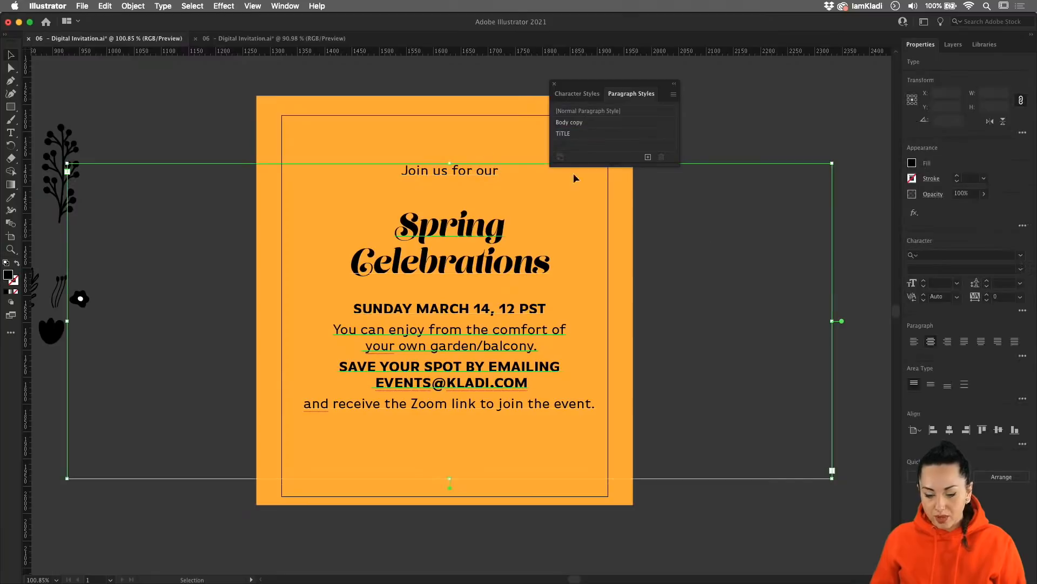
{"action": "left_click", "coordinate": [204, 120]}
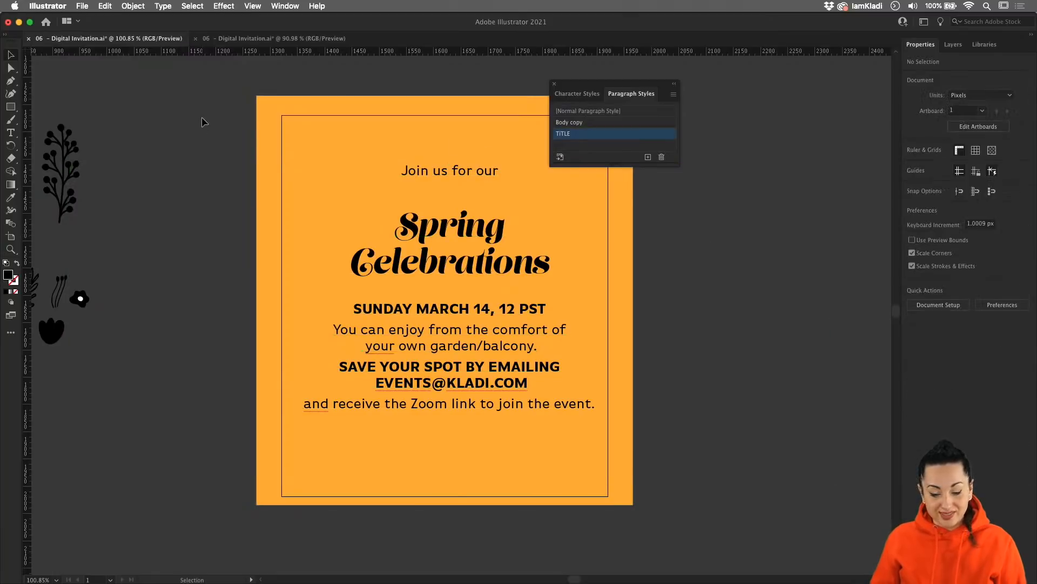
{"action": "double_click", "coordinate": [608, 125]}
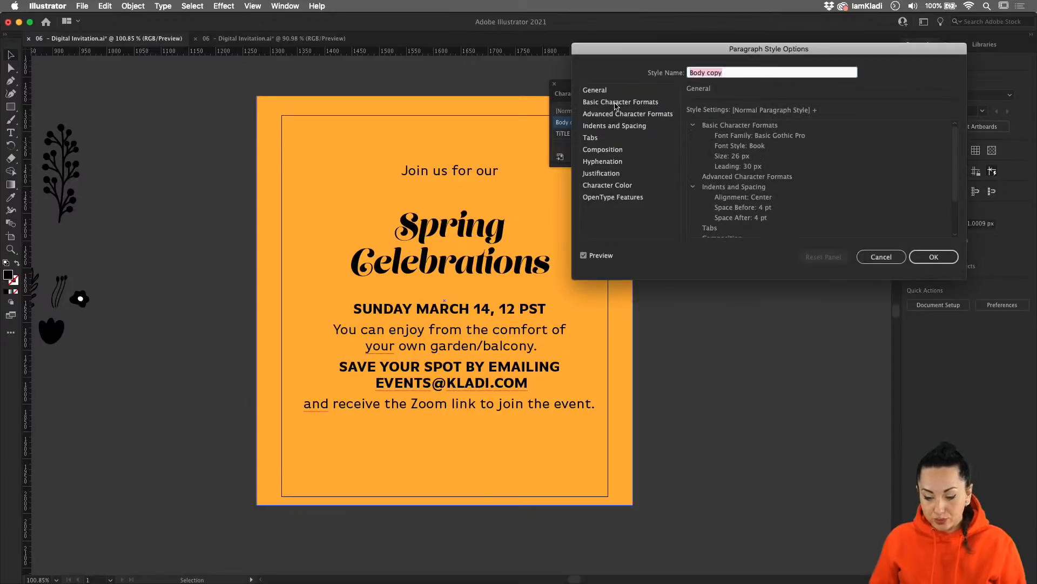
{"action": "left_click", "coordinate": [616, 102]}
{"action": "left_click", "coordinate": [732, 147]}
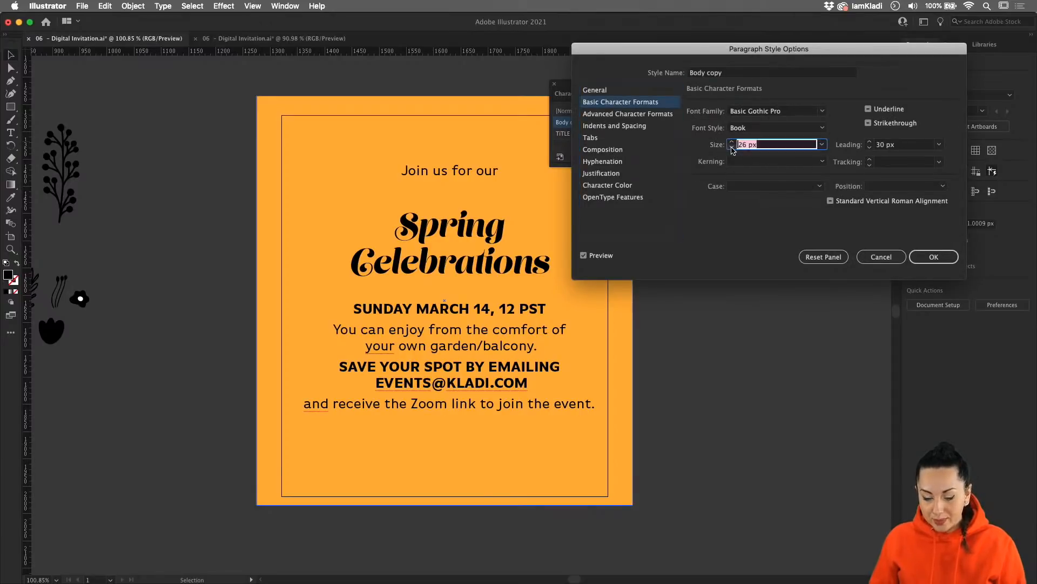
{"action": "left_click", "coordinate": [732, 147]}
{"action": "left_click", "coordinate": [733, 147]}
{"action": "left_click", "coordinate": [732, 147]}
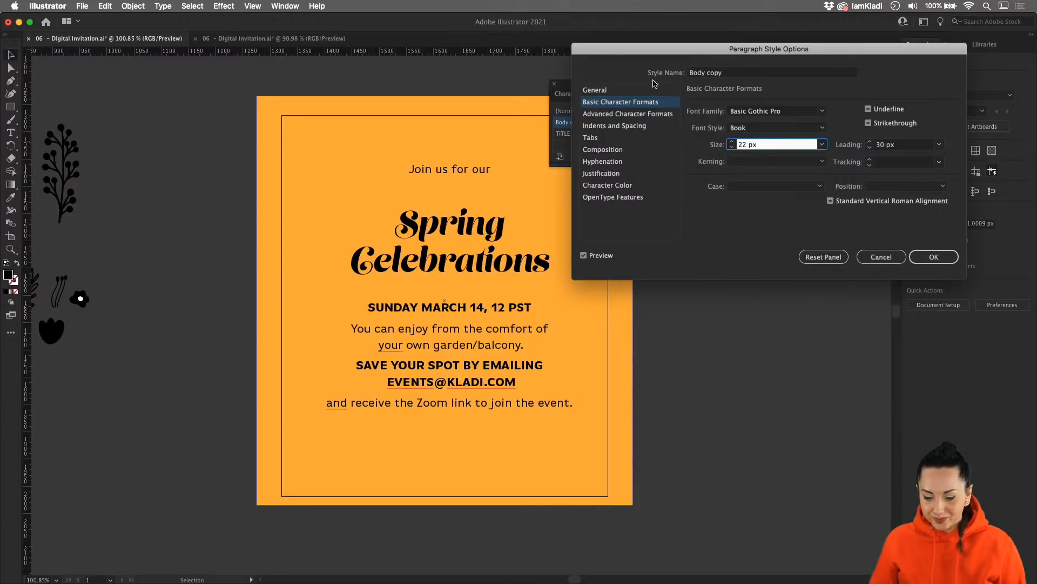
{"action": "left_click", "coordinate": [936, 258]}
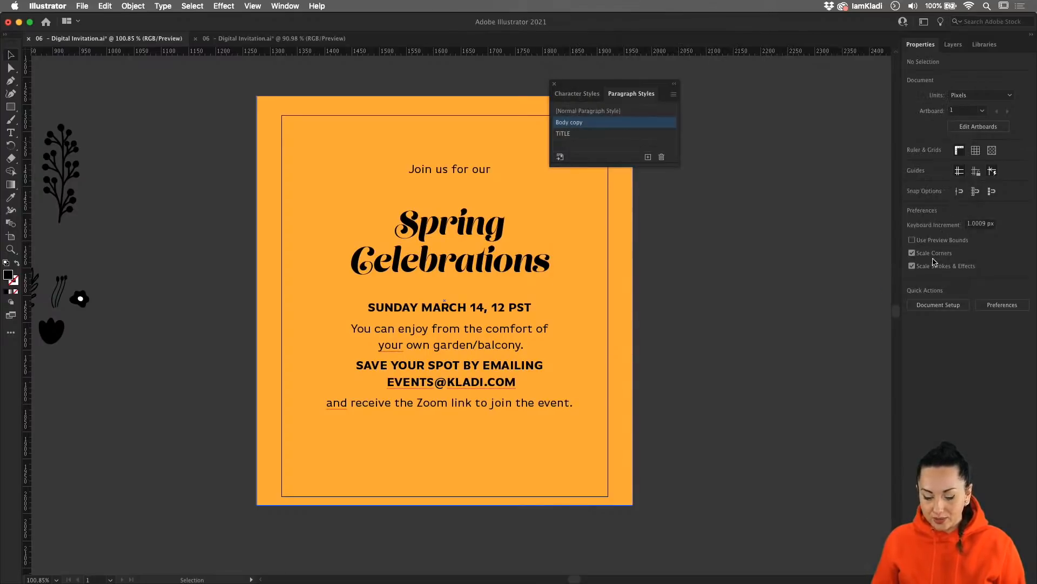
{"action": "left_click", "coordinate": [719, 314]}
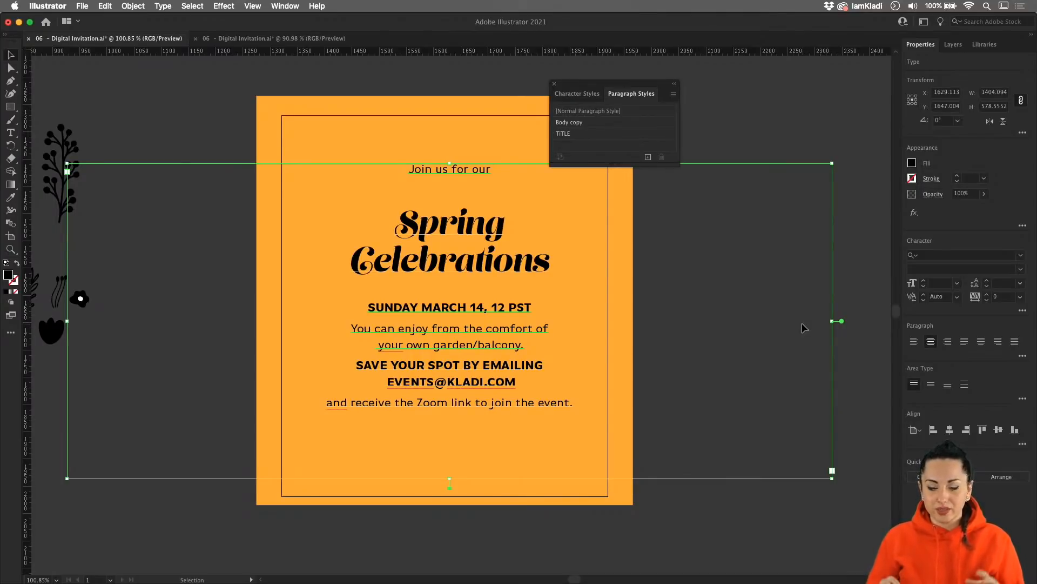
Place a copy of the invitation text frame on the pasteboard below the flower illustrations as an editable backup
{"action": "scroll", "coordinate": [803, 328], "scroll_direction": "down", "scroll_amount": 3}
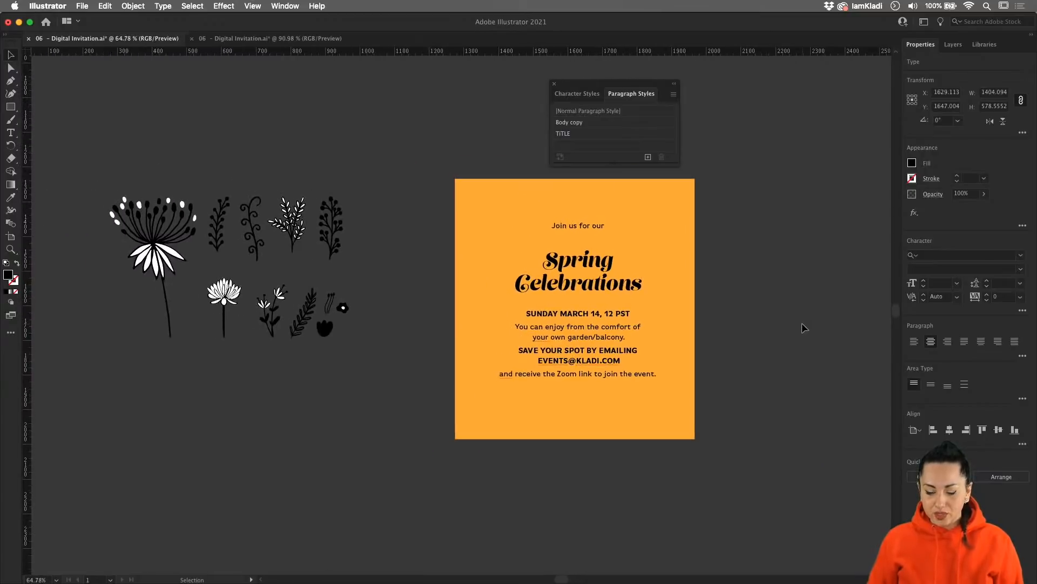
{"action": "scroll", "coordinate": [757, 321], "scroll_direction": "down", "scroll_amount": 3}
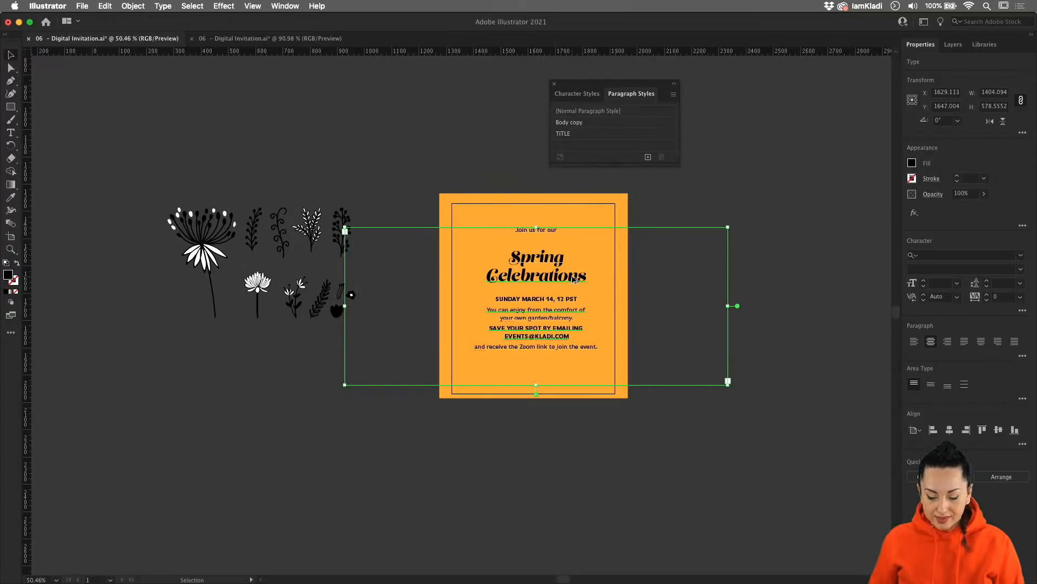
{"action": "left_click_drag", "start_coordinate": [575, 279], "coordinate": [246, 473]}
Convert the invitation text on the orange artboard to outlines
{"action": "scroll", "coordinate": [454, 366], "scroll_direction": "right", "scroll_amount": 2}
{"action": "scroll", "coordinate": [454, 365], "scroll_direction": "up", "scroll_amount": 1}
{"action": "left_click", "coordinate": [483, 303]}
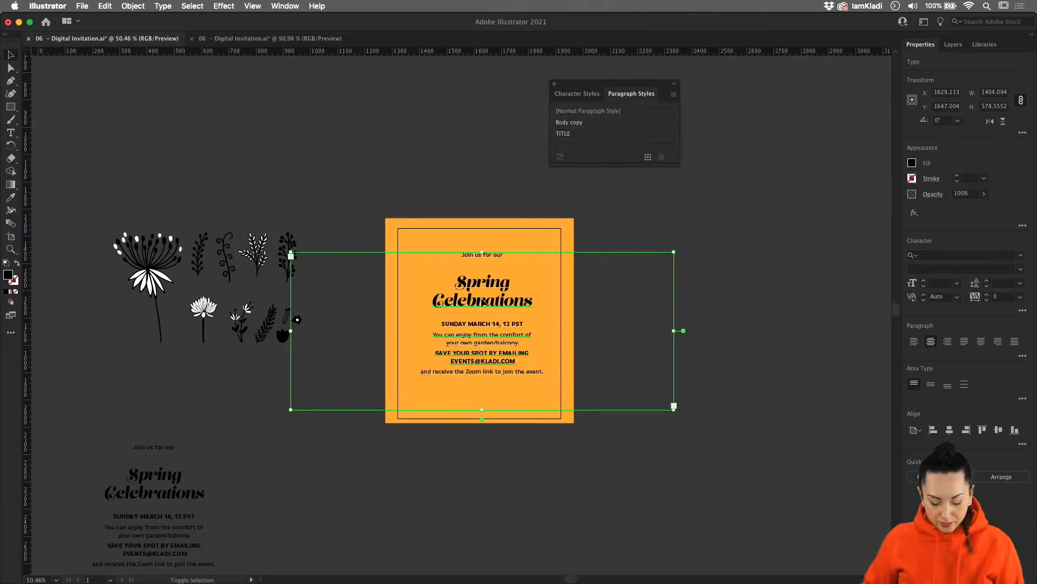
{"action": "key", "text": "super+shift+o"}
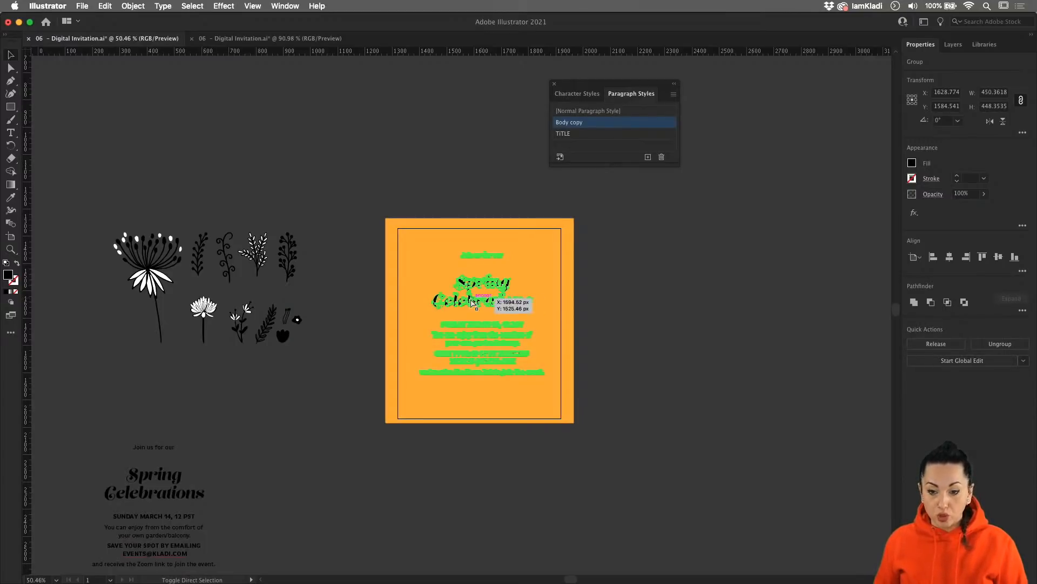
{"action": "left_click", "coordinate": [634, 345]}
Centre the outlined text group horizontally and vertically, aligned to the artboard
{"action": "left_click_drag", "start_coordinate": [506, 304], "coordinate": [505, 306]}
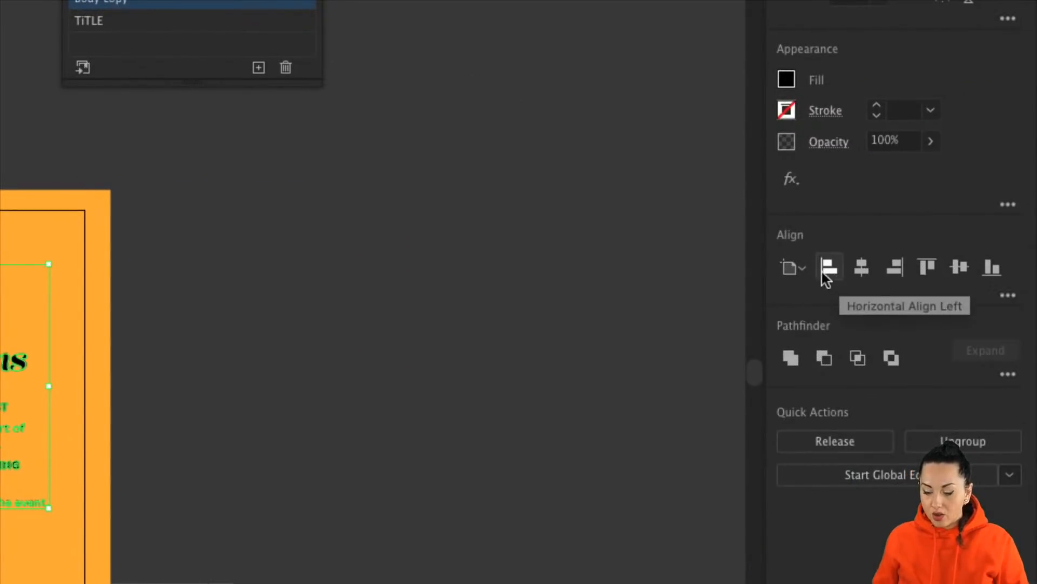
{"action": "left_click", "coordinate": [804, 275]}
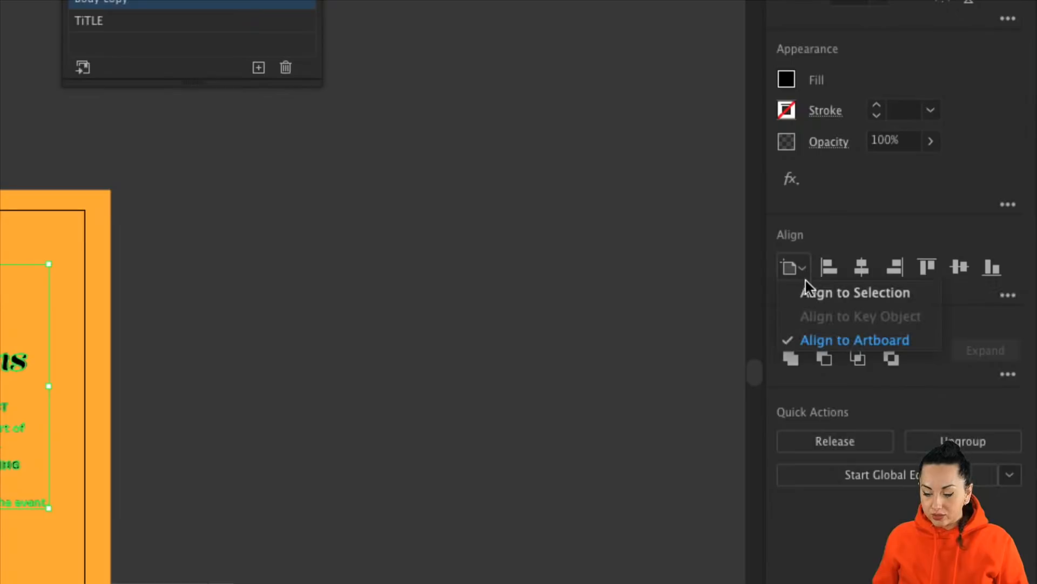
{"action": "left_click", "coordinate": [835, 336]}
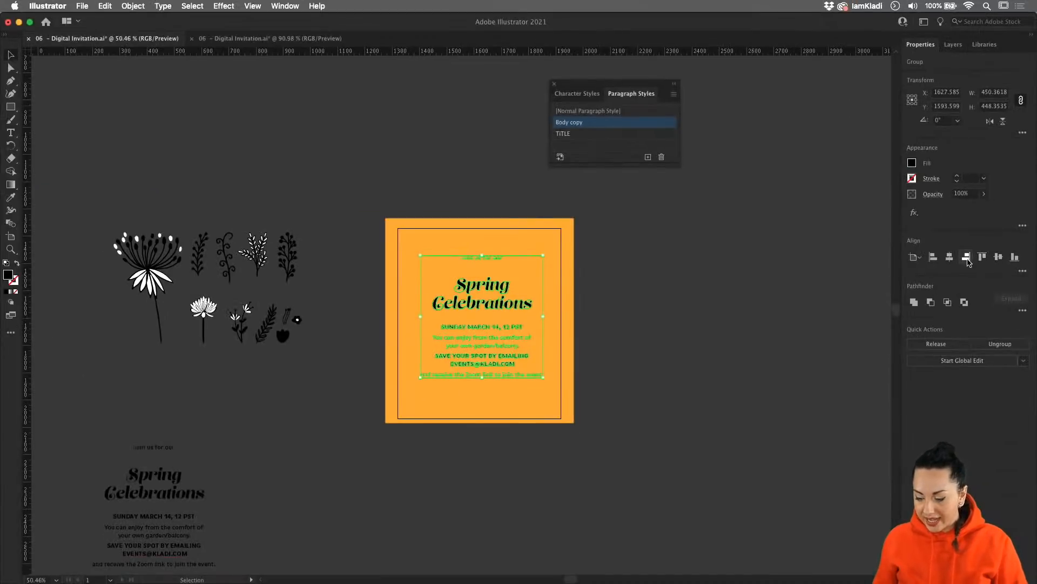
{"action": "left_click", "coordinate": [949, 257]}
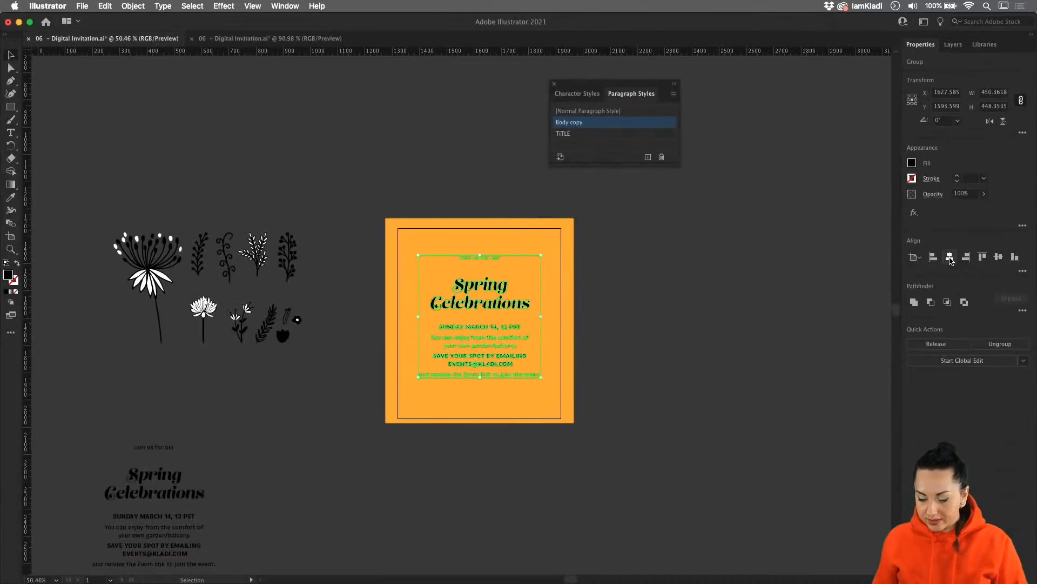
{"action": "left_click", "coordinate": [998, 258]}
{"action": "left_click", "coordinate": [805, 272]}
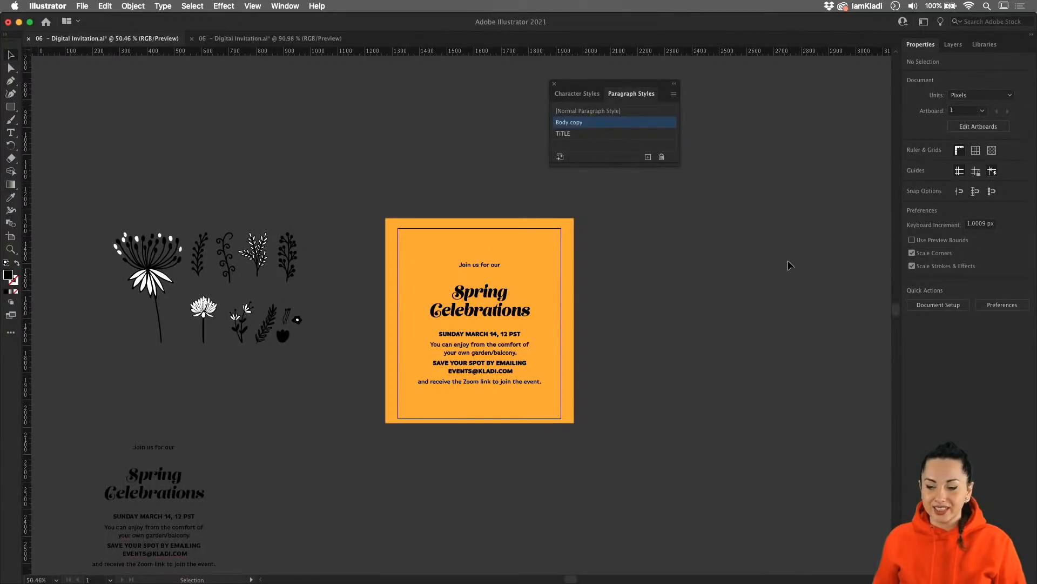
Place the large dandelion-like flower illustration from the pasteboard over the right edge of the orange invitation artboard
{"action": "scroll", "coordinate": [453, 324], "scroll_direction": "up", "scroll_amount": 5}
{"action": "left_click_drag", "start_coordinate": [454, 321], "coordinate": [469, 264]}
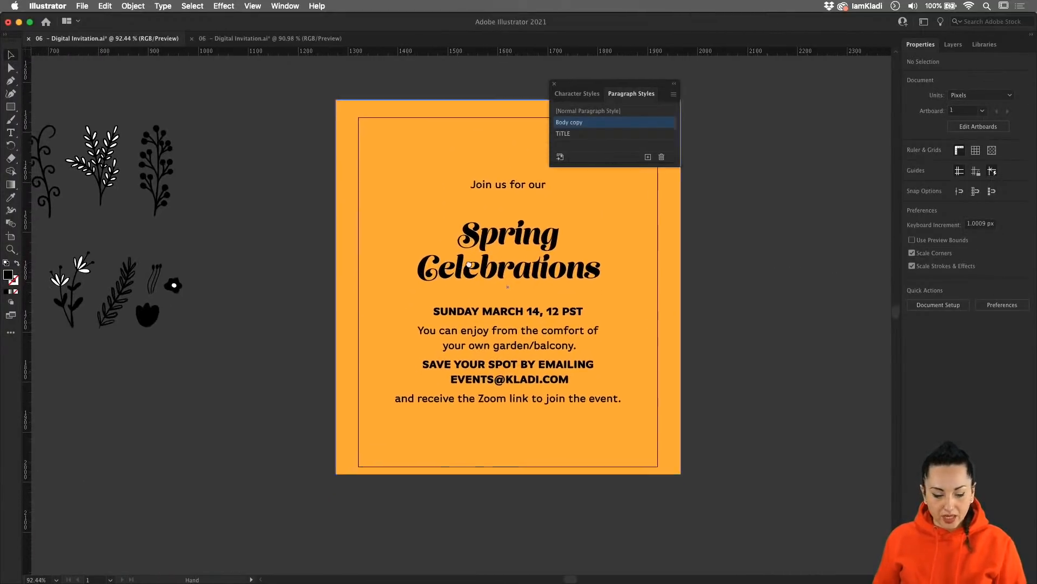
{"action": "scroll", "coordinate": [343, 312], "scroll_direction": "left", "scroll_amount": 8}
{"action": "left_click", "coordinate": [171, 216]}
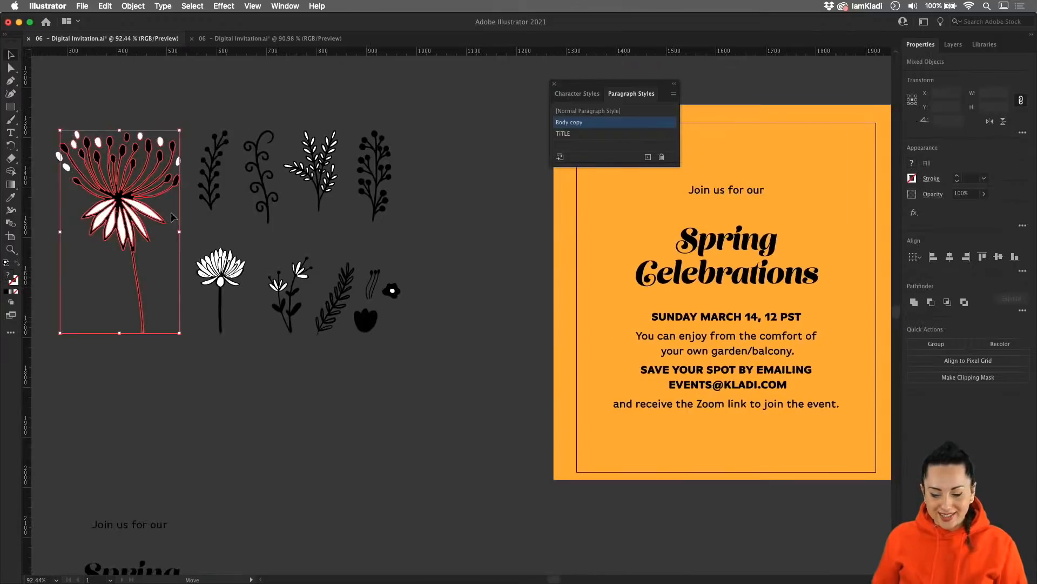
{"action": "left_click_drag", "start_coordinate": [171, 216], "coordinate": [567, 275]}
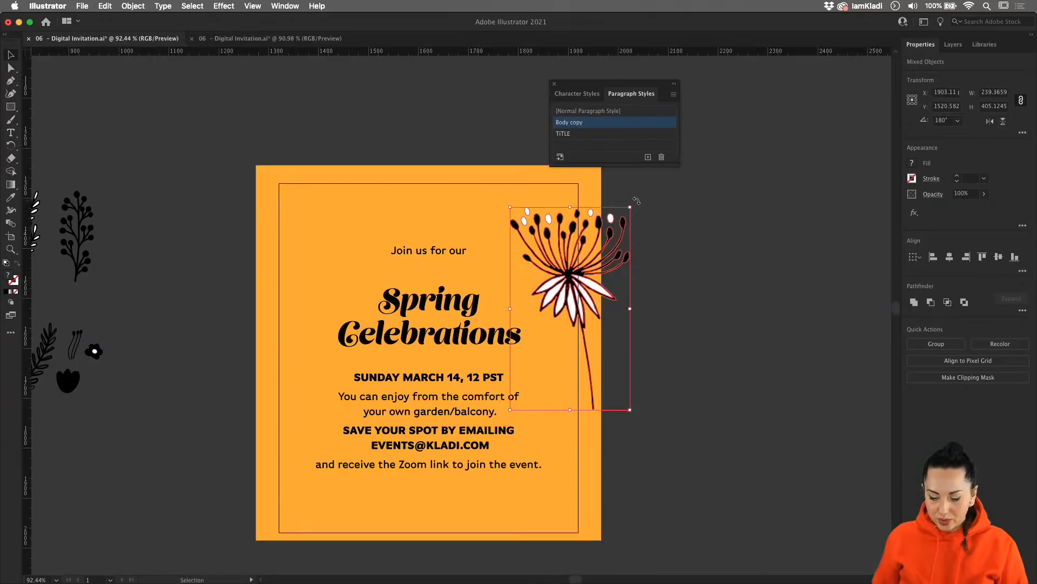
Rotate the large flower slightly counter-clockwise and undo the accidental change made after it
{"action": "left_click_drag", "start_coordinate": [636, 201], "coordinate": [620, 191]}
{"action": "left_click_drag", "start_coordinate": [596, 231], "coordinate": [582, 225]}
{"action": "key", "text": "super+z"}
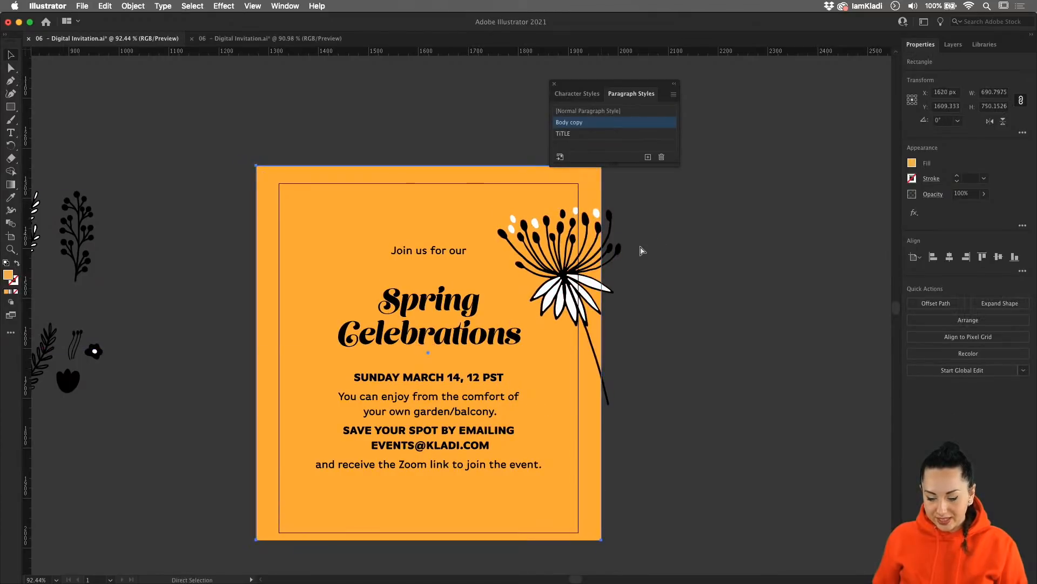
Reselect the whole flower with its white parts and shift it up and inward to the artboard's upper right edge
{"action": "left_click", "coordinate": [618, 249]}
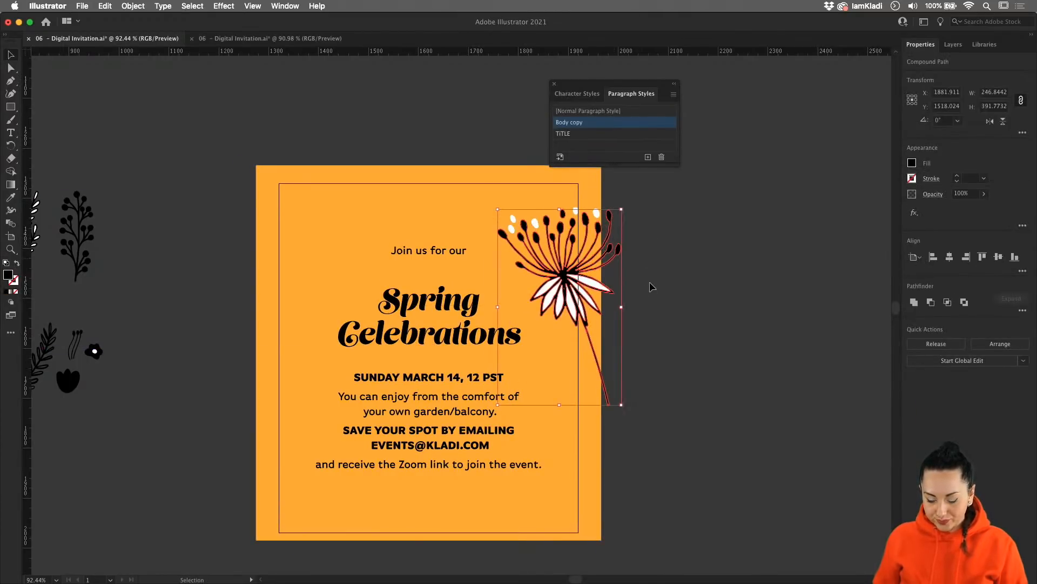
{"action": "key", "text": "g"}
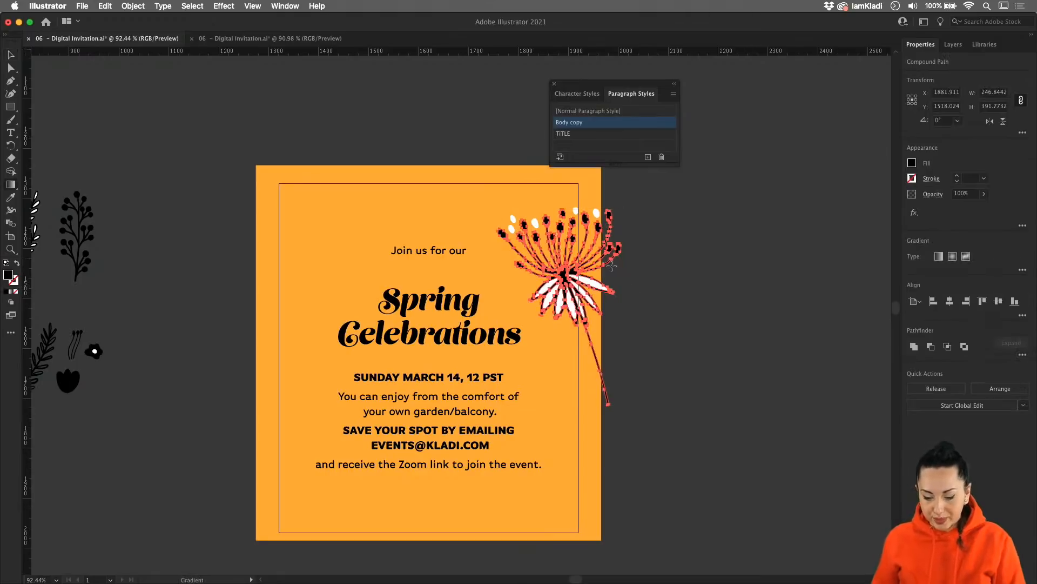
{"action": "key", "text": "v"}
{"action": "left_click", "coordinate": [468, 206], "text": "shift"}
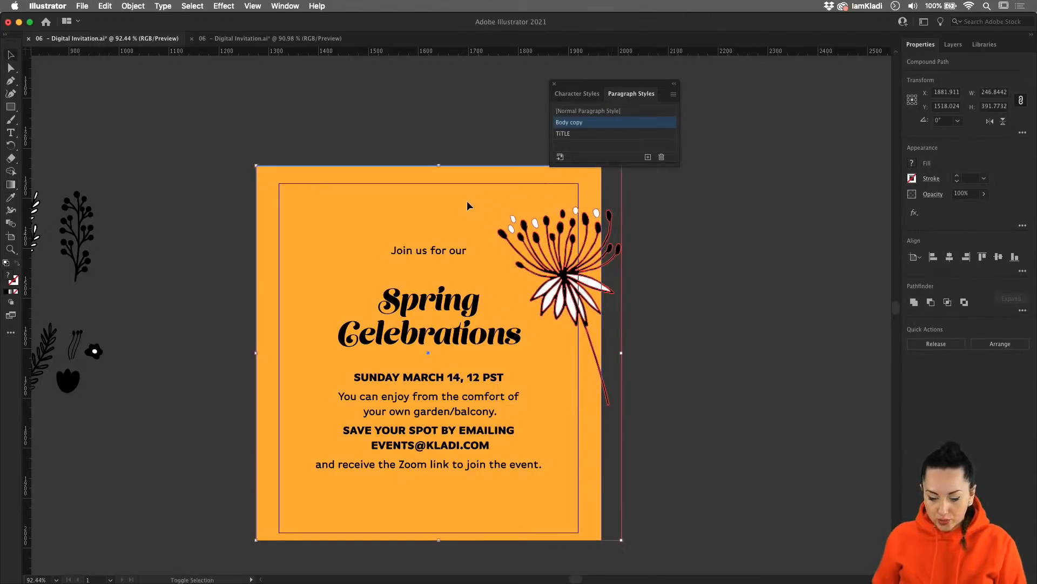
{"action": "key", "text": "g"}
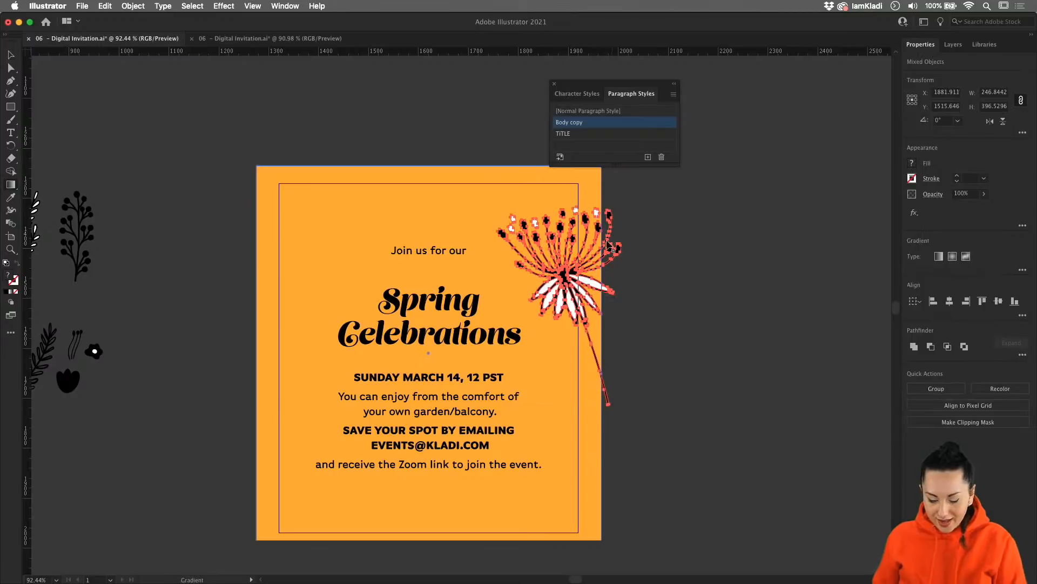
{"action": "key", "text": "v"}
{"action": "left_click_drag", "start_coordinate": [617, 250], "coordinate": [601, 243]}
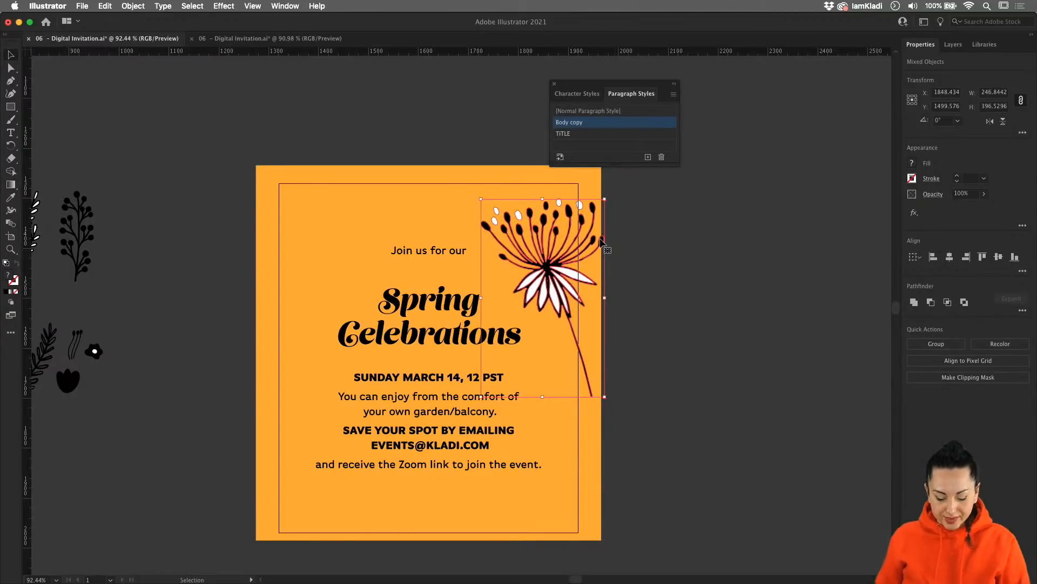
Reflect a copy of the flower across the vertical axis and move it level to the artboard's left edge
{"action": "right_click", "coordinate": [601, 242]}
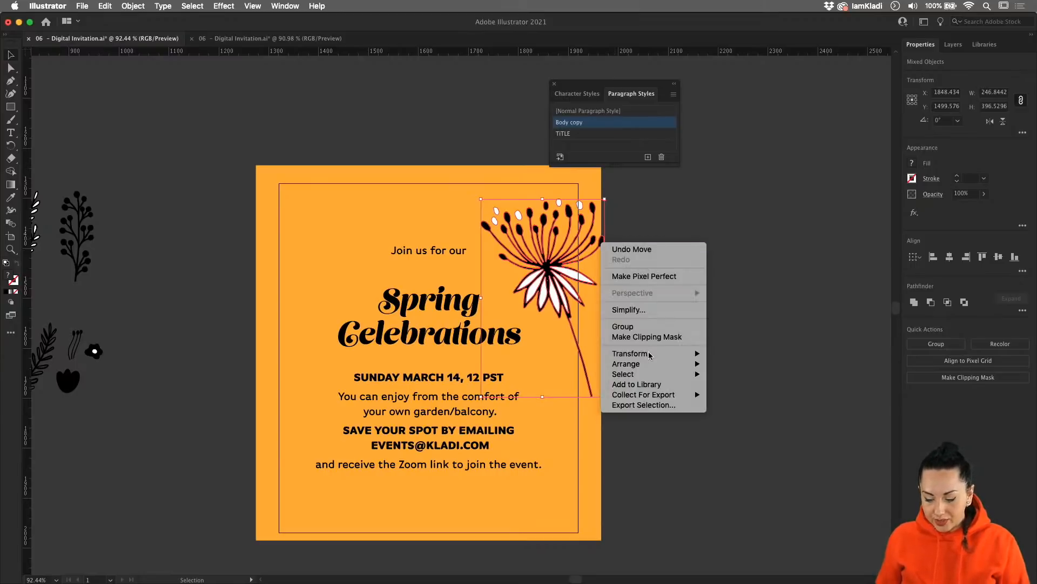
{"action": "mouse_move", "coordinate": [653, 357]}
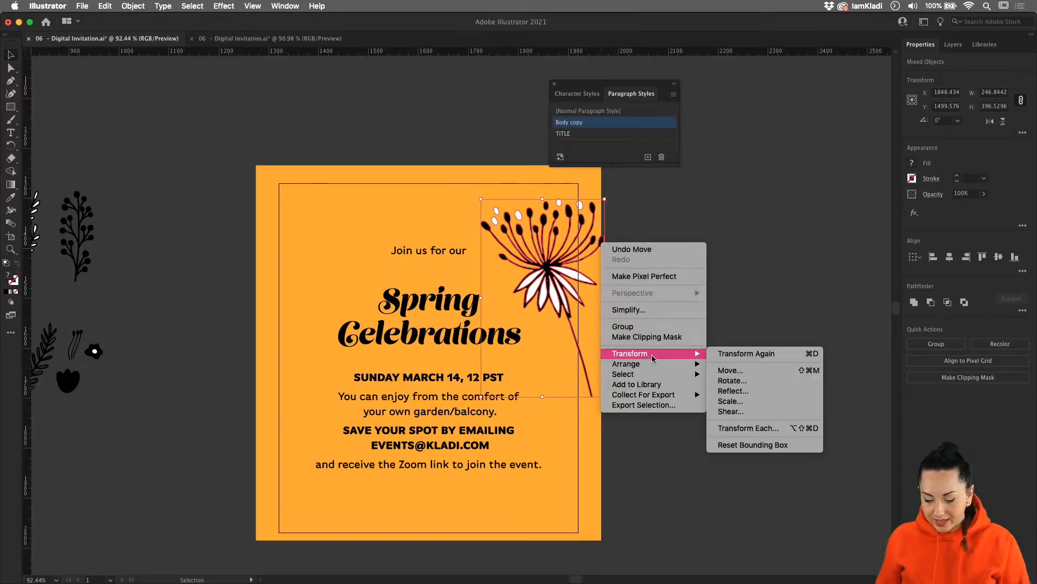
{"action": "left_click", "coordinate": [727, 392]}
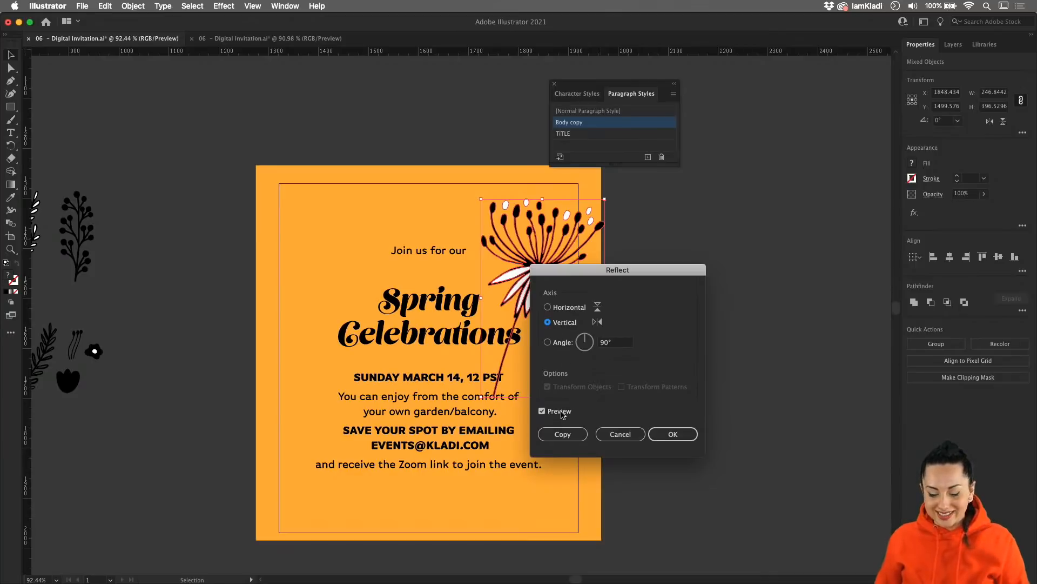
{"action": "left_click", "coordinate": [562, 434]}
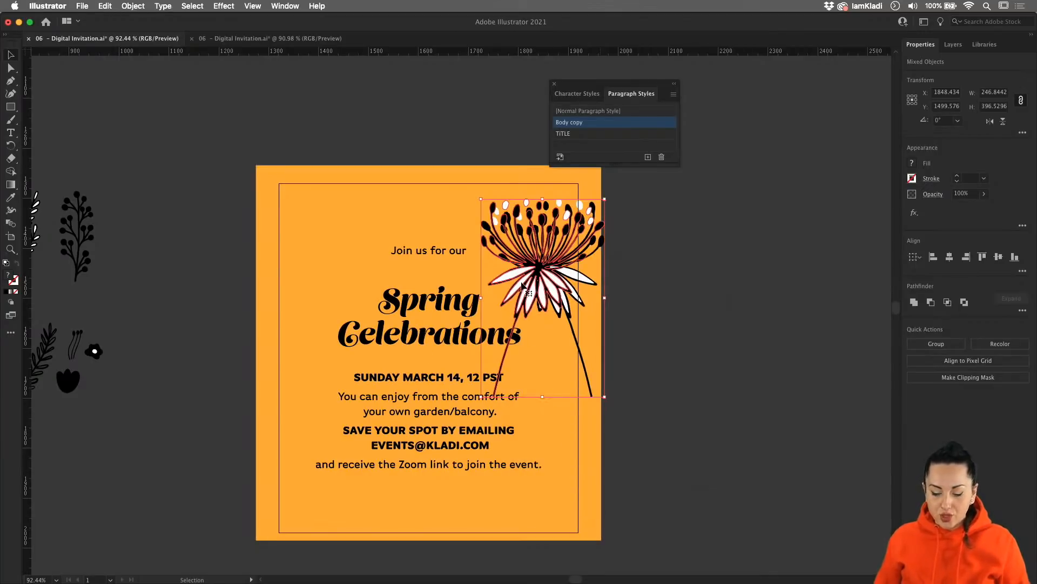
{"action": "left_click_drag", "start_coordinate": [522, 285], "coordinate": [301, 276]}
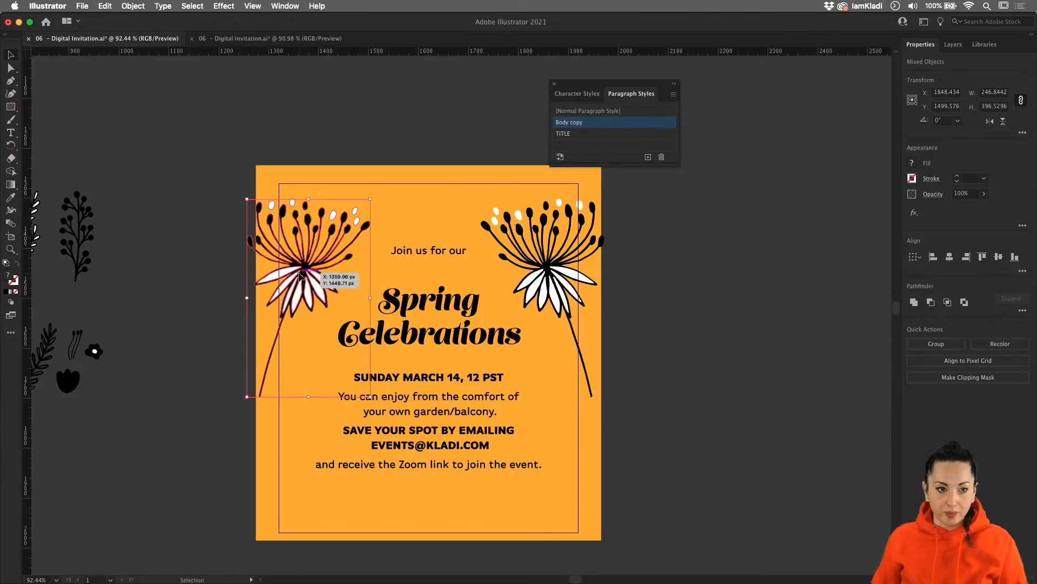
Group the two mirrored flowers, centre the group horizontally on the artboard, and deselect it
{"action": "left_click", "coordinate": [543, 264], "text": "shift"}
{"action": "key", "text": "super+g"}
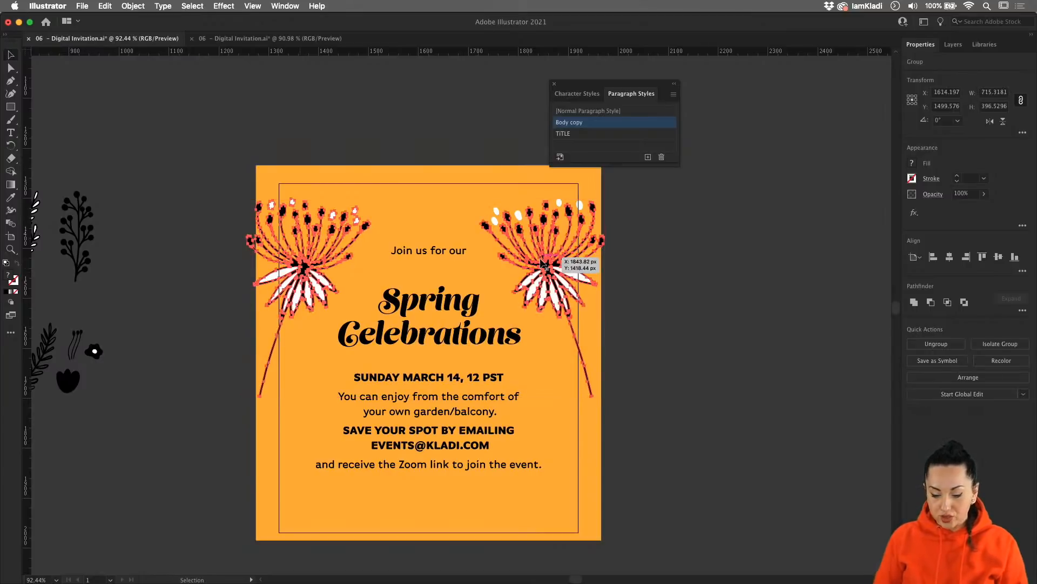
{"action": "left_click", "coordinate": [950, 257]}
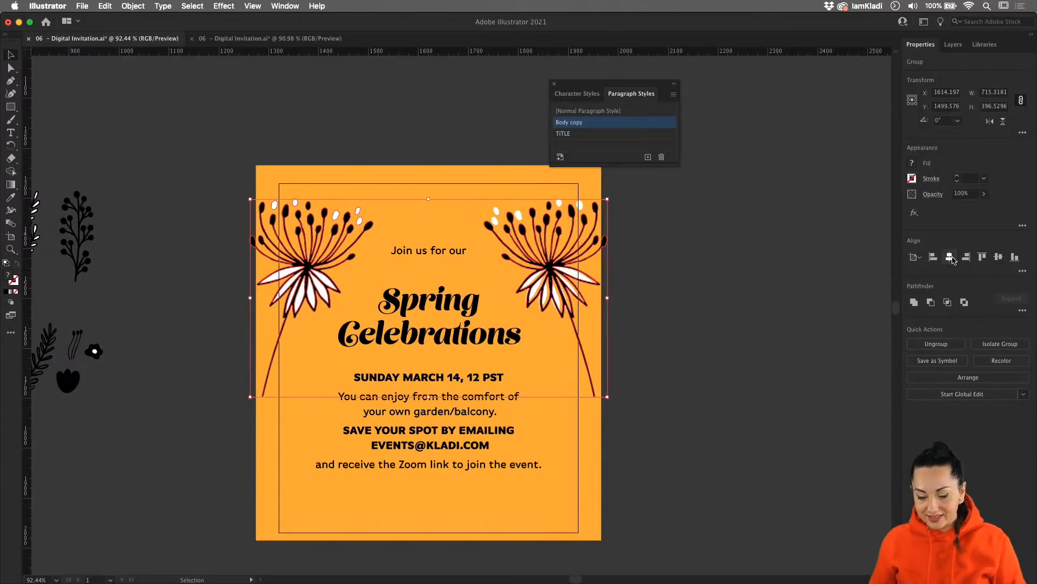
{"action": "left_click", "coordinate": [690, 284]}
{"action": "scroll", "coordinate": [690, 283], "scroll_direction": "down", "scroll_amount": 3}
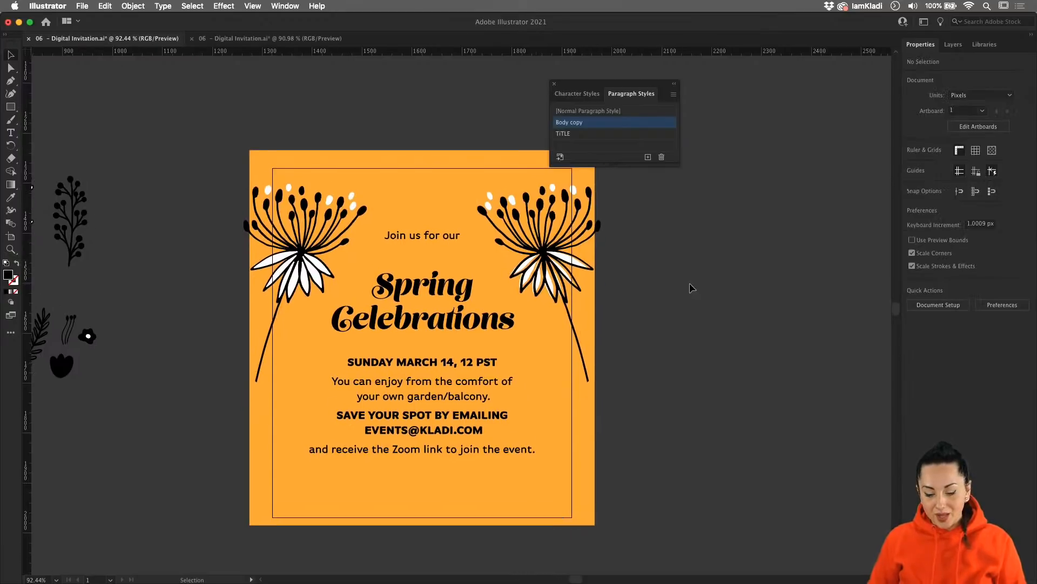
{"action": "right_click", "coordinate": [689, 285]}
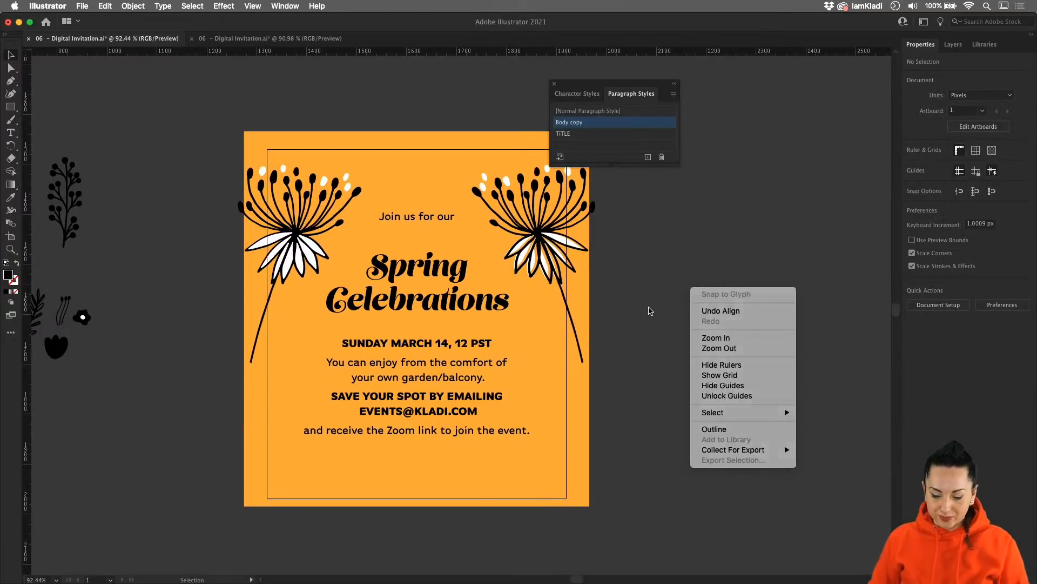
{"action": "left_click", "coordinate": [651, 310]}
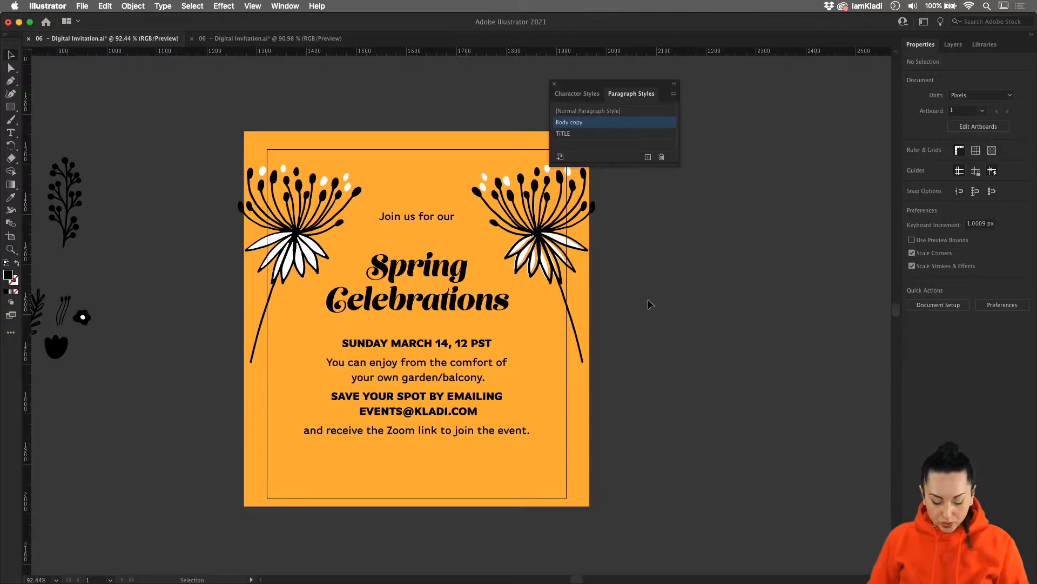
Start an Export for Screens of the newsletter artboard and choose the Desktop as the export location
{"action": "key", "text": "super+alt+e"}
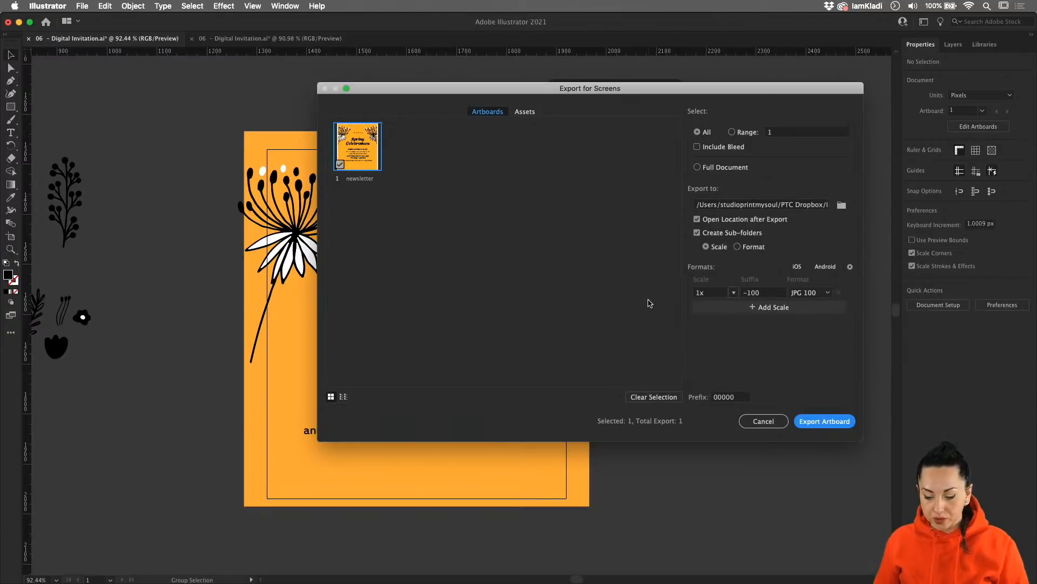
{"action": "left_click", "coordinate": [842, 205]}
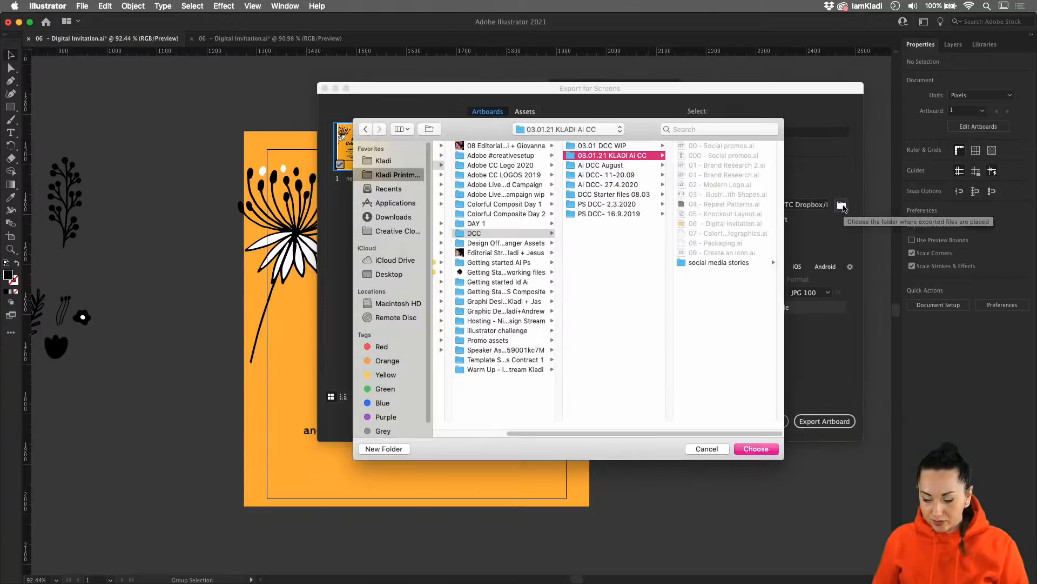
{"action": "left_click", "coordinate": [387, 273]}
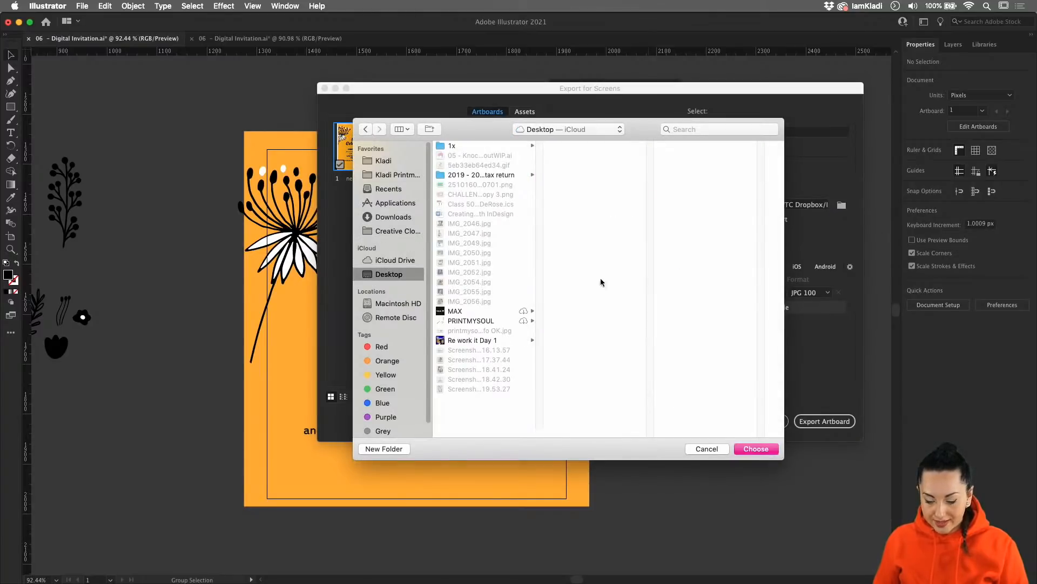
{"action": "left_click", "coordinate": [755, 449]}
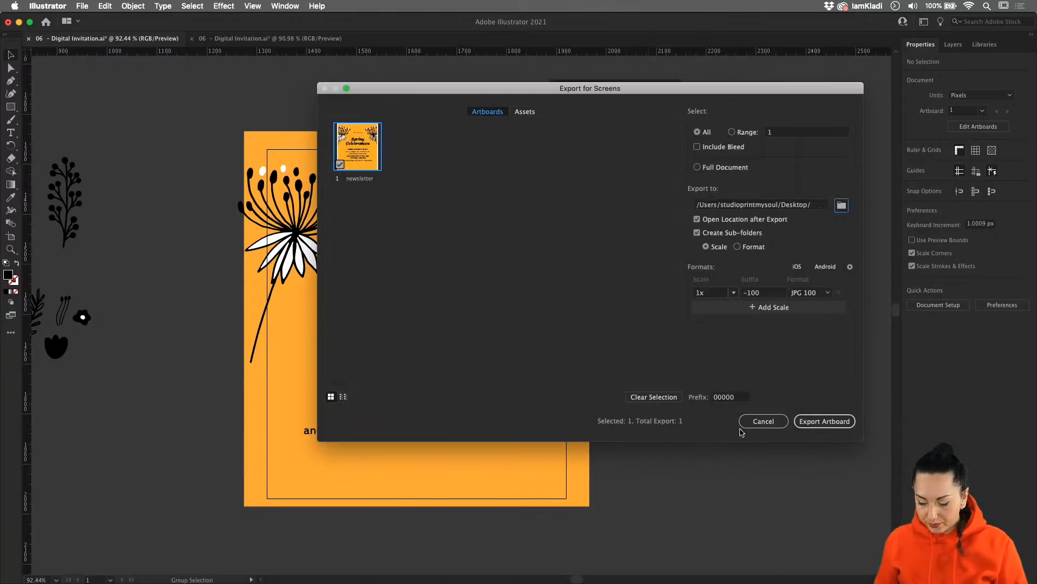
Set the file name prefix to "00 invitation" and export the artboard as JPG 100 at 1x scale
{"action": "double_click", "coordinate": [725, 398]}
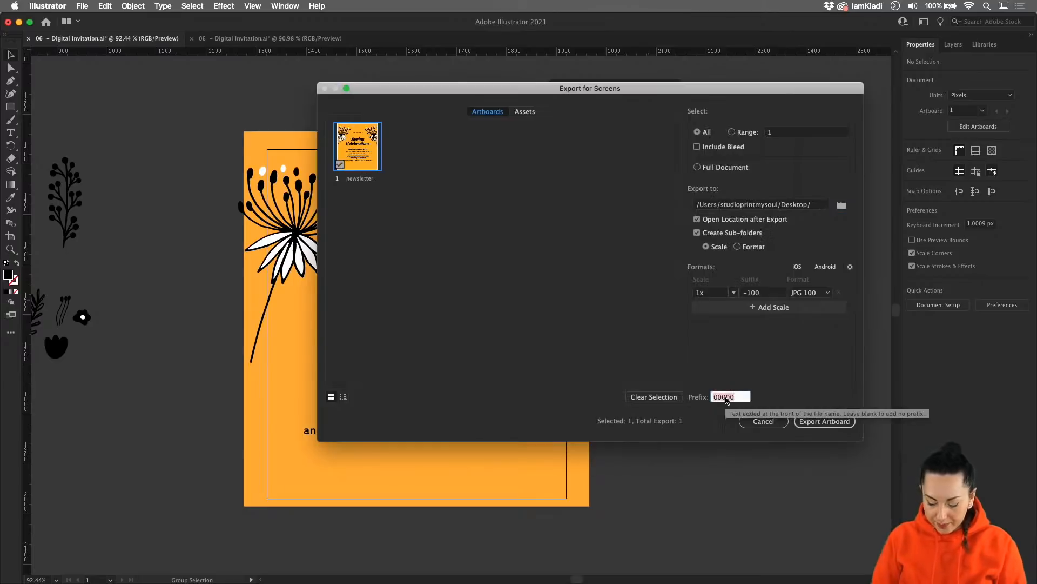
{"action": "type", "text": "00 invitation"}
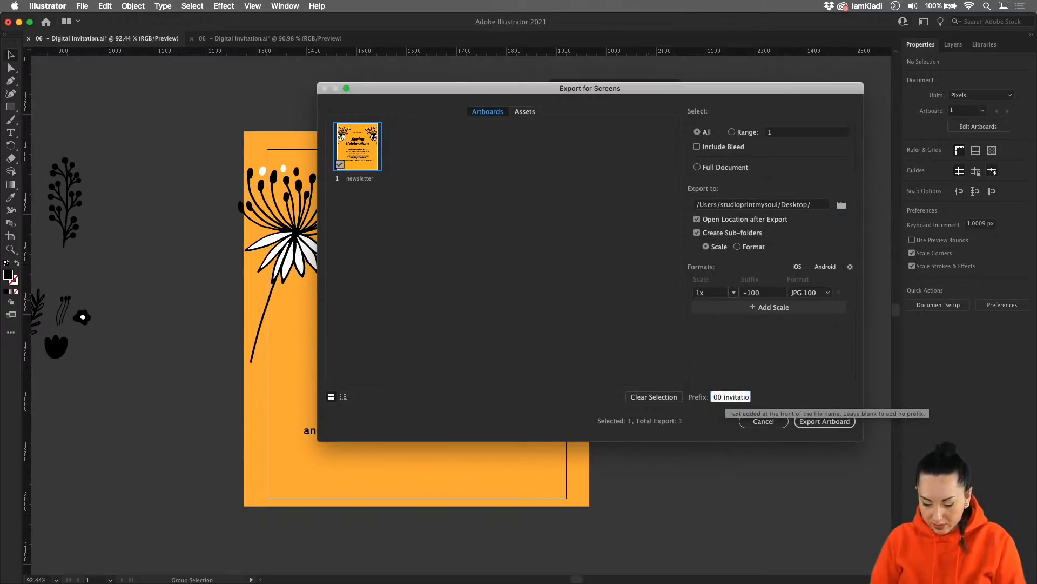
{"action": "left_click", "coordinate": [815, 422]}
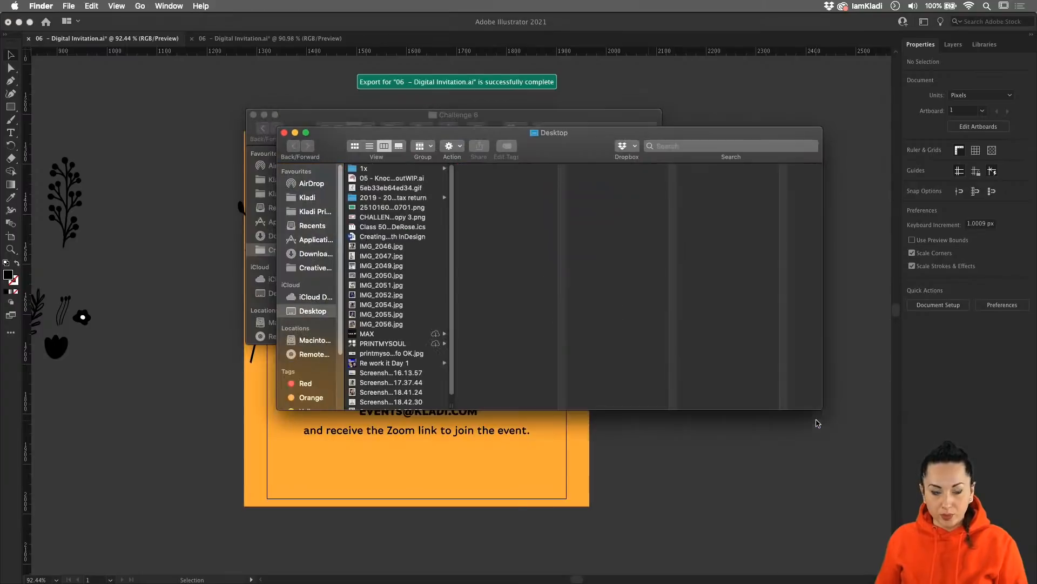
Switch to Chrome and go to the newest messages in the Adobe Illustrator Discord server's challenge channel
{"action": "mouse_move", "coordinate": [537, 582]}
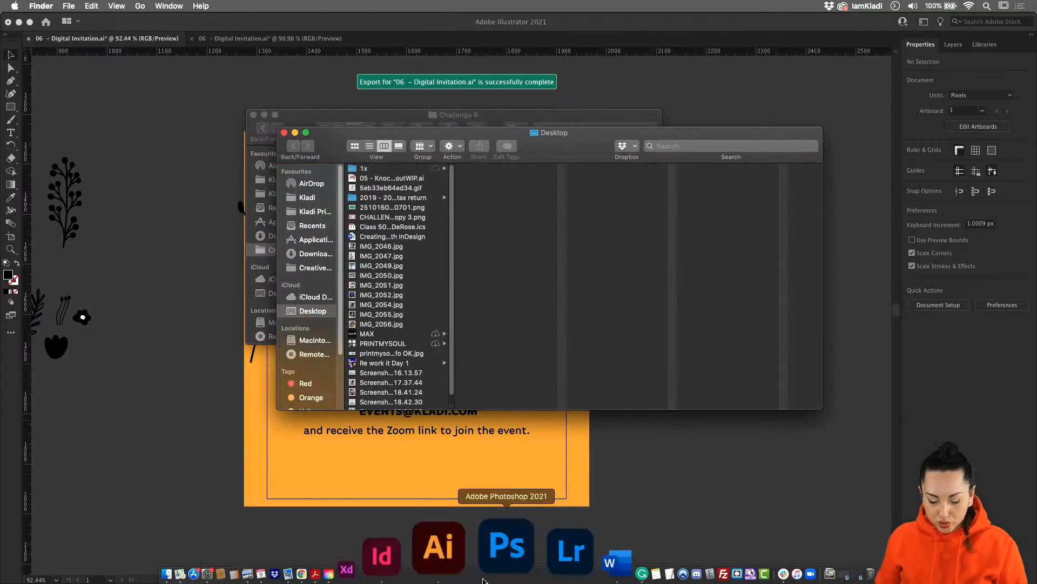
{"action": "left_click", "coordinate": [411, 574]}
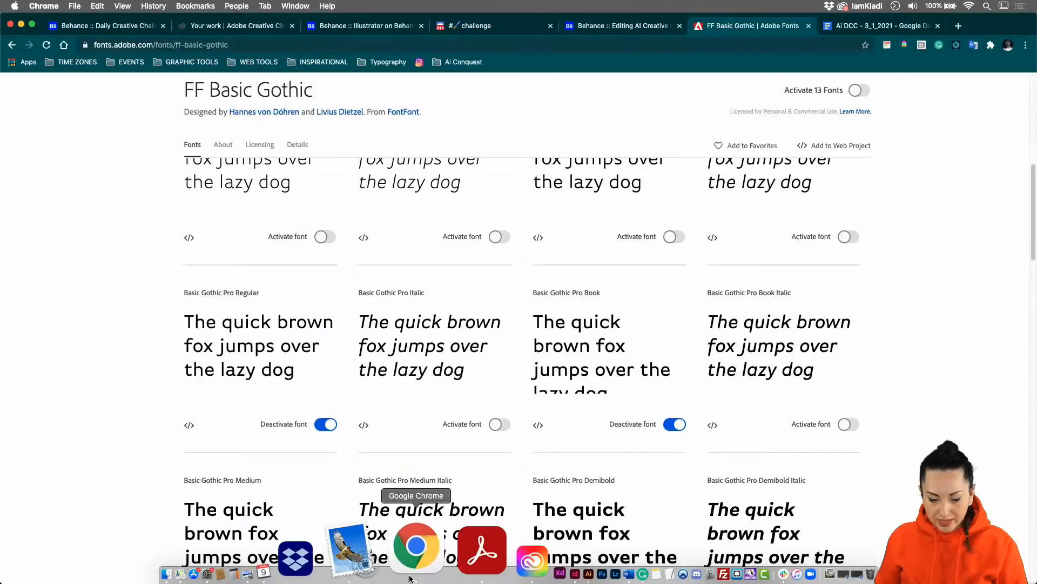
{"action": "left_click", "coordinate": [476, 30]}
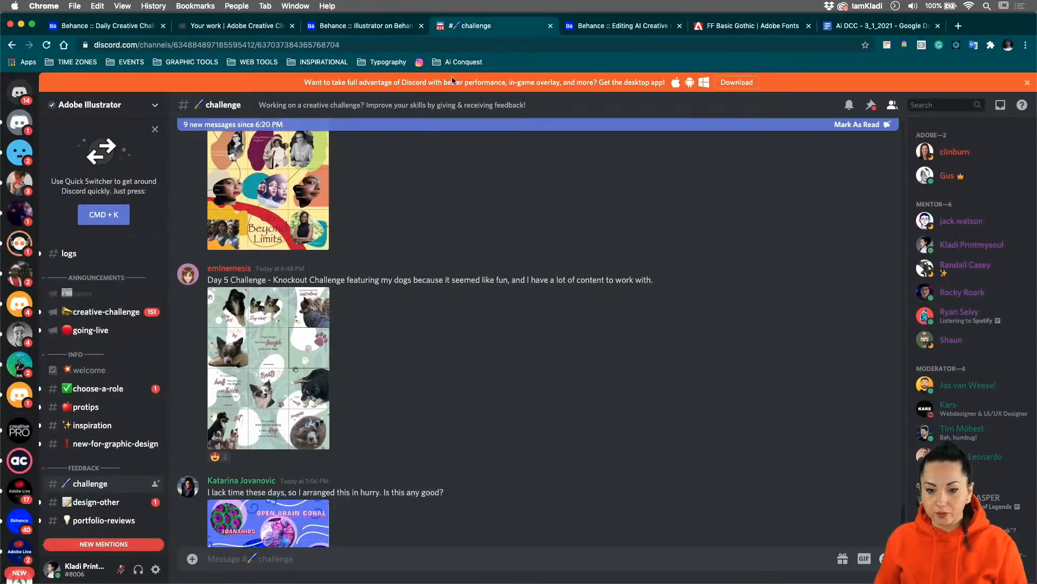
{"action": "scroll", "coordinate": [429, 265], "scroll_direction": "down", "scroll_amount": 10}
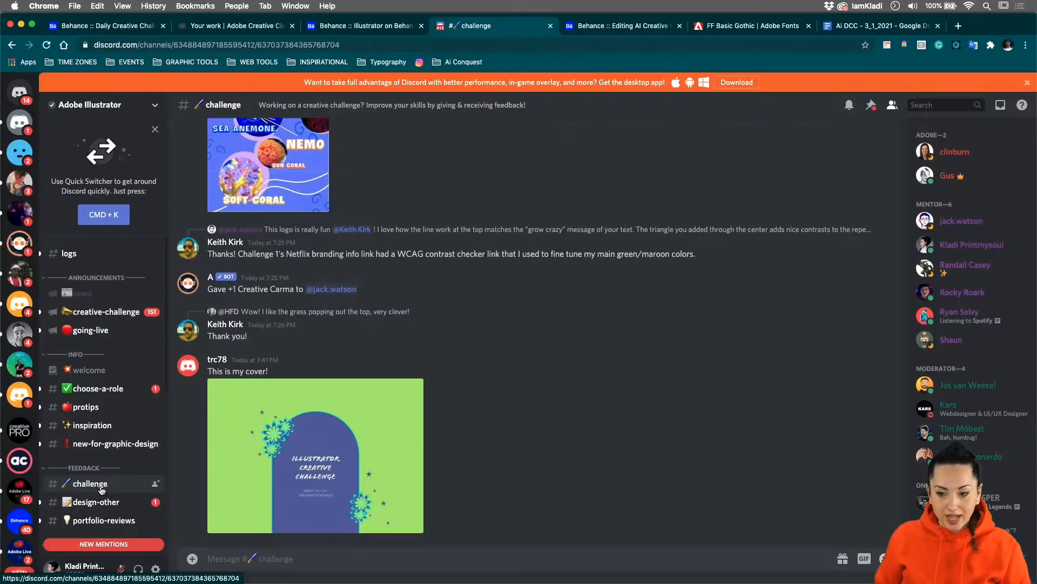
Upload 00 invitationnewsletter-100.jpg from the Desktop's 1x folder to the challenge channel with the comment "challenge 06"
{"action": "left_click", "coordinate": [193, 562]}
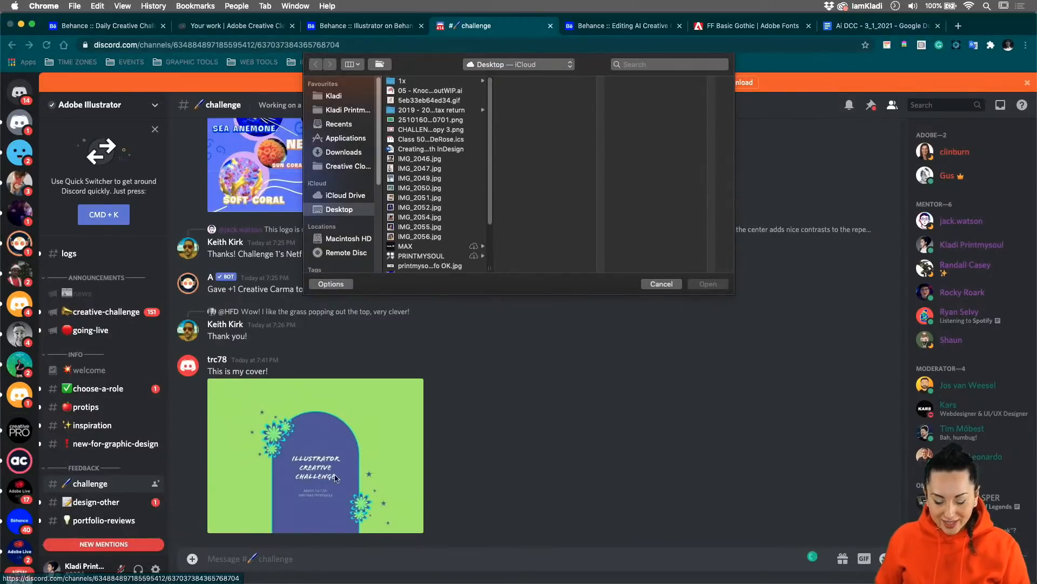
{"action": "scroll", "coordinate": [412, 217], "scroll_direction": "down", "scroll_amount": 3}
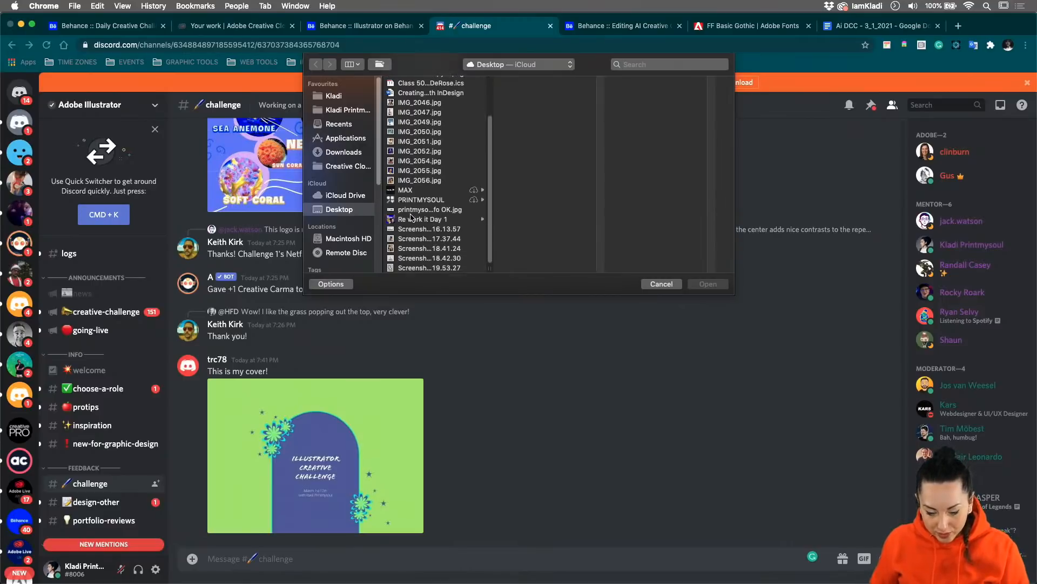
{"action": "scroll", "coordinate": [412, 217], "scroll_direction": "up", "scroll_amount": 3}
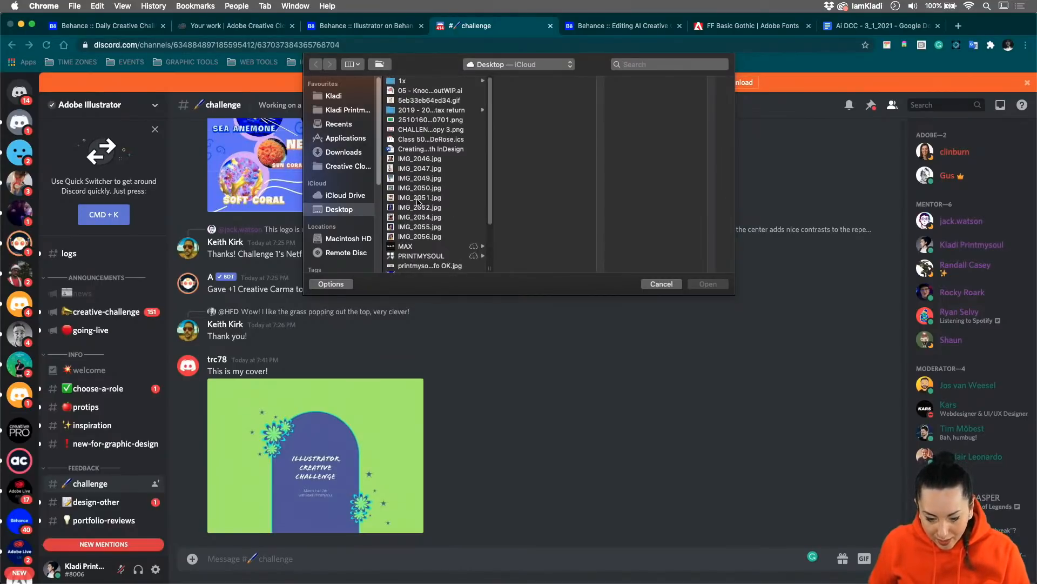
{"action": "left_click", "coordinate": [424, 81]}
{"action": "left_click", "coordinate": [541, 81]}
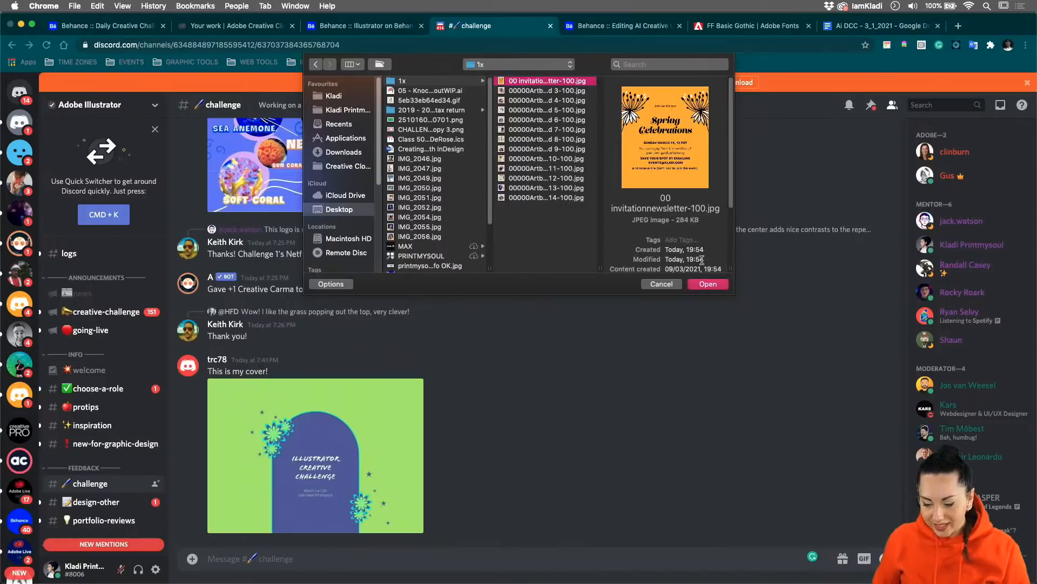
{"action": "left_click", "coordinate": [708, 284]}
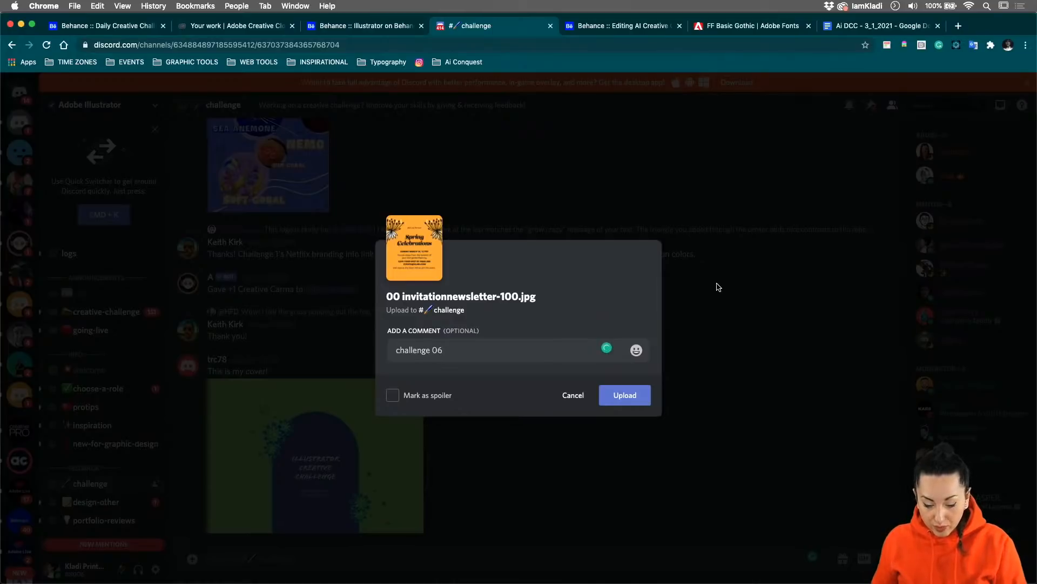
{"action": "left_click", "coordinate": [626, 395]}
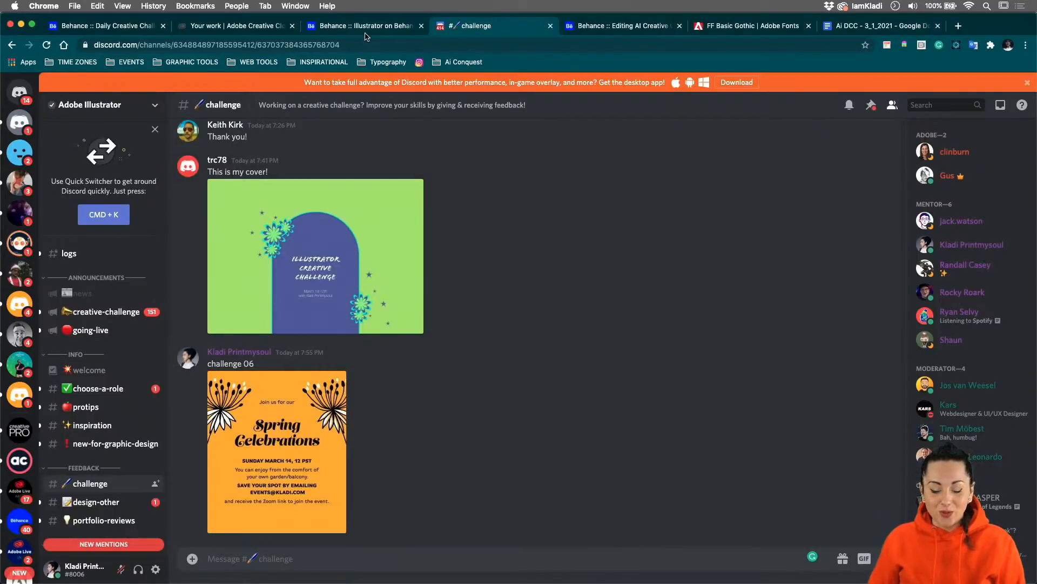
View the Illustrator Creative Challenge project in the Behance editor and browse Behance's Illustrator creative challenges gallery
{"action": "left_click", "coordinate": [650, 32]}
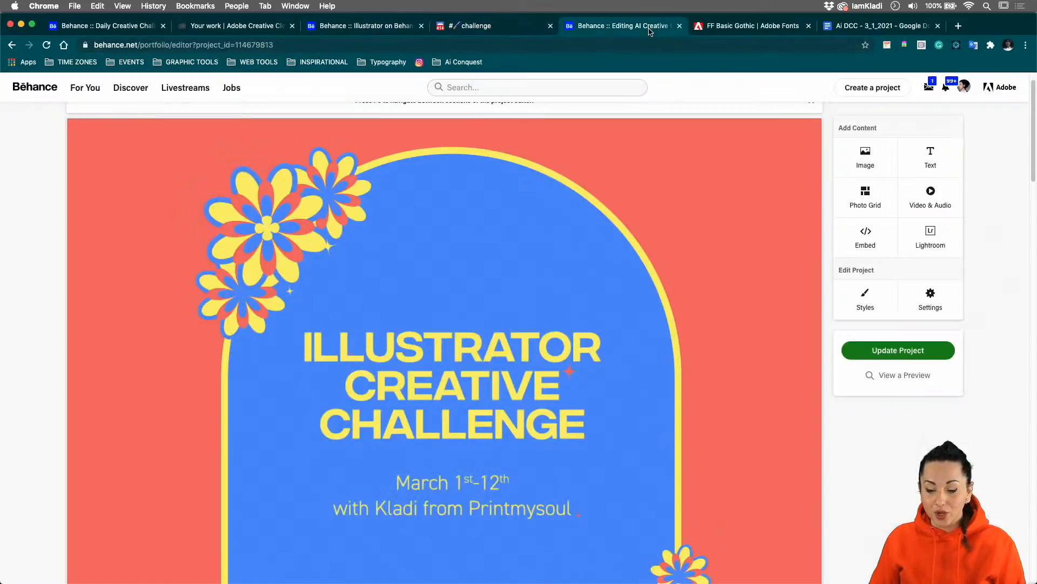
{"action": "left_click", "coordinate": [940, 297]}
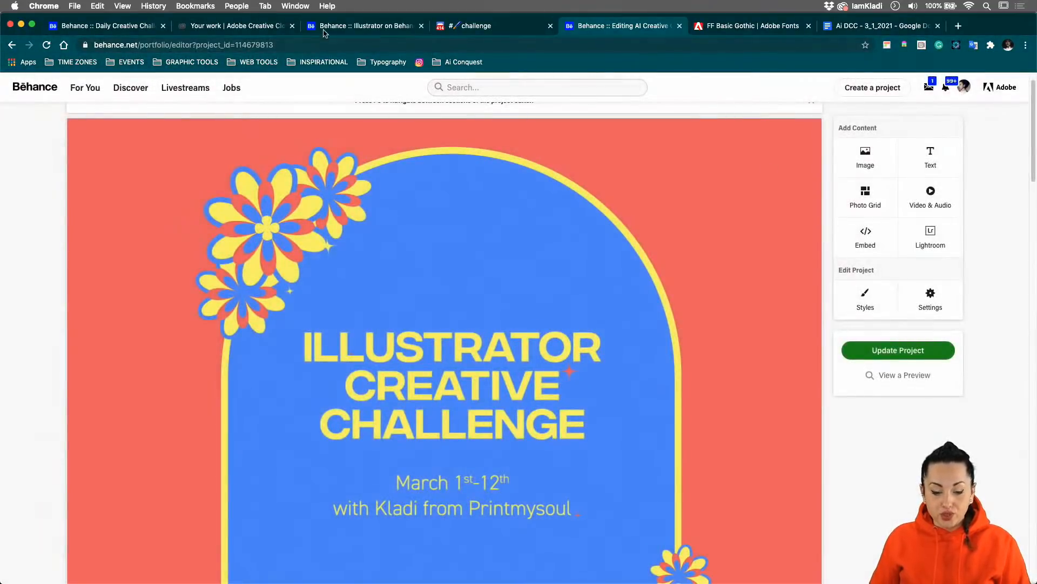
{"action": "left_click", "coordinate": [324, 28]}
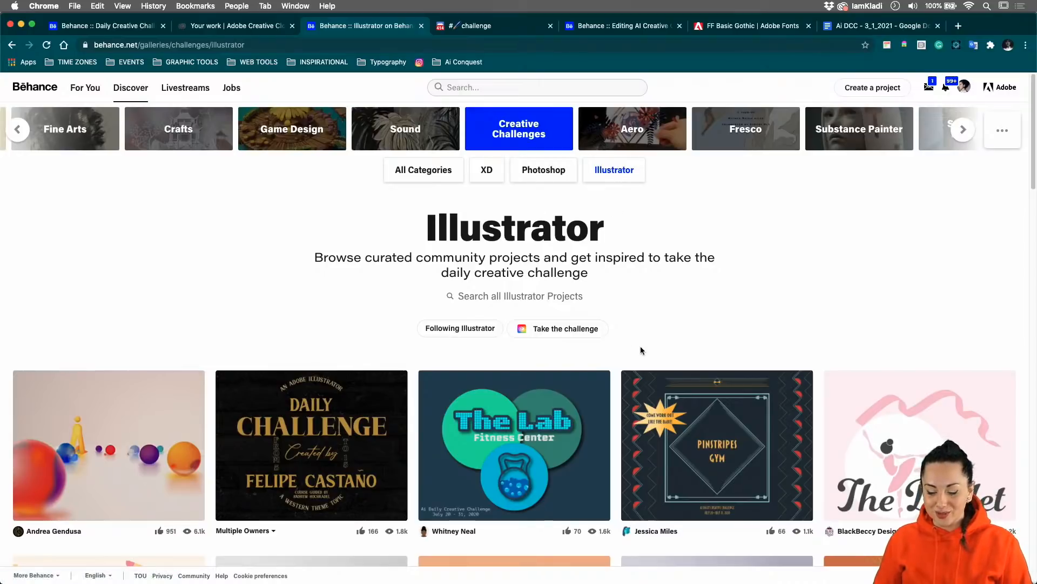
{"action": "scroll", "coordinate": [640, 346], "scroll_direction": "down", "scroll_amount": 6}
{"action": "scroll", "coordinate": [641, 350], "scroll_direction": "down", "scroll_amount": 2}
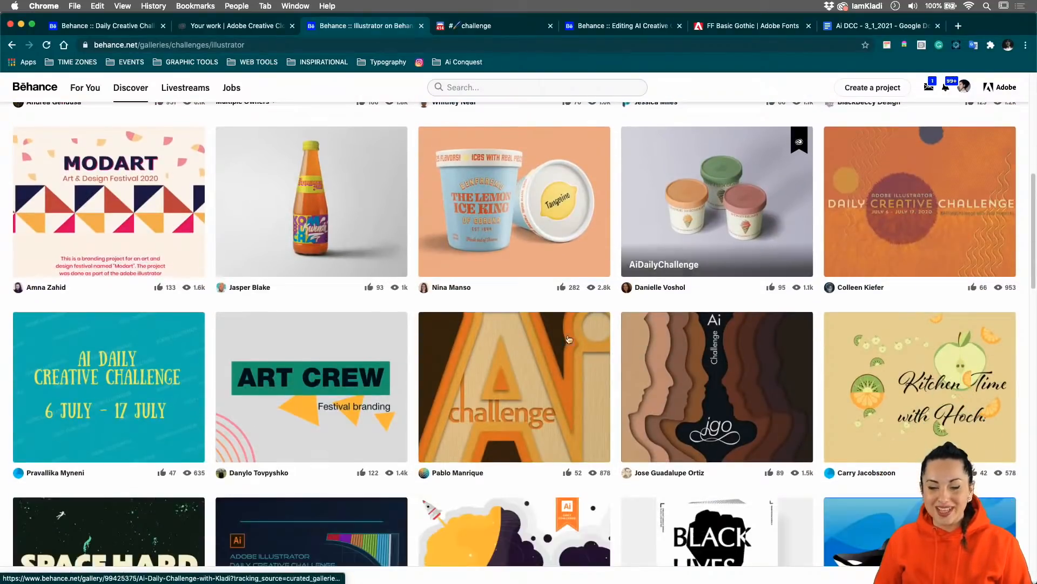